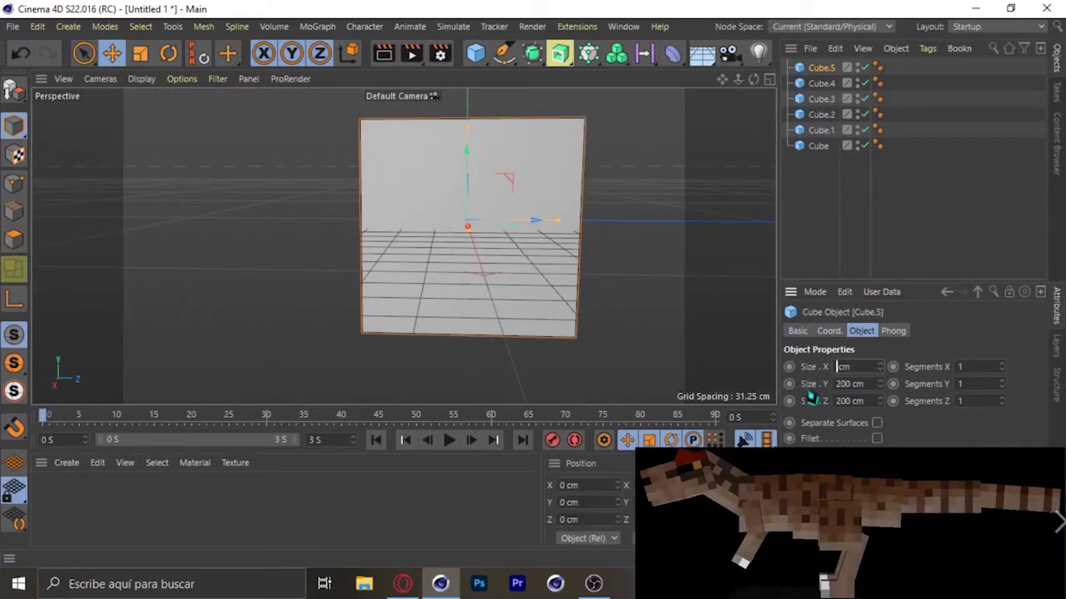
# - Enter 18.75 cm as Cube.5's width
pyautogui.write('18.75')
pyautogui.press('Tab')
# - Give Cube.5 sizes of 172.5 and 50 cm, with 3 and 5 segments
pyautogui.press('BackSpace')
pyautogui.write('172.5')
pyautogui.press('Return')
pyautogui.press('Tab')
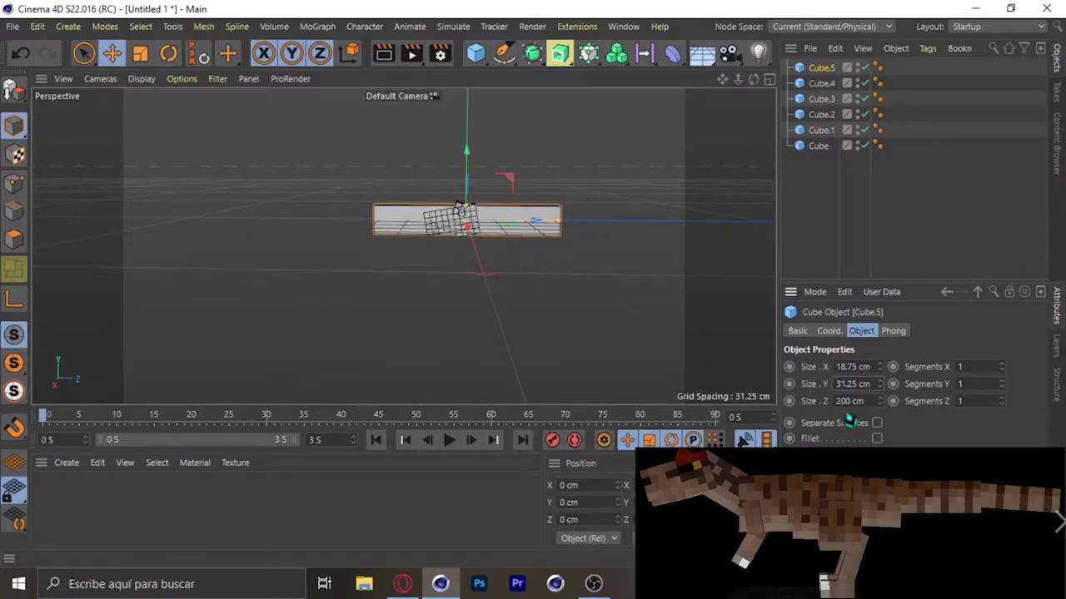
pyautogui.press('BackSpace')
pyautogui.write('50')
pyautogui.press('Tab')
pyautogui.write('3')
pyautogui.press('Tab')
pyautogui.write('5')
pyautogui.press('Tab')
# - Tilt Cube.5 steeply upward
pyautogui.scroll(3, 379, 220)
pyautogui.press('r')
pyautogui.moveTo(371, 130)
pyautogui.mouseDown()
pyautogui.moveTo(561, 149)
pyautogui.moveTo(547, 167)
pyautogui.moveTo(542, 231)
pyautogui.moveTo(403, 246)
pyautogui.mouseUp()
pyautogui.press('e')
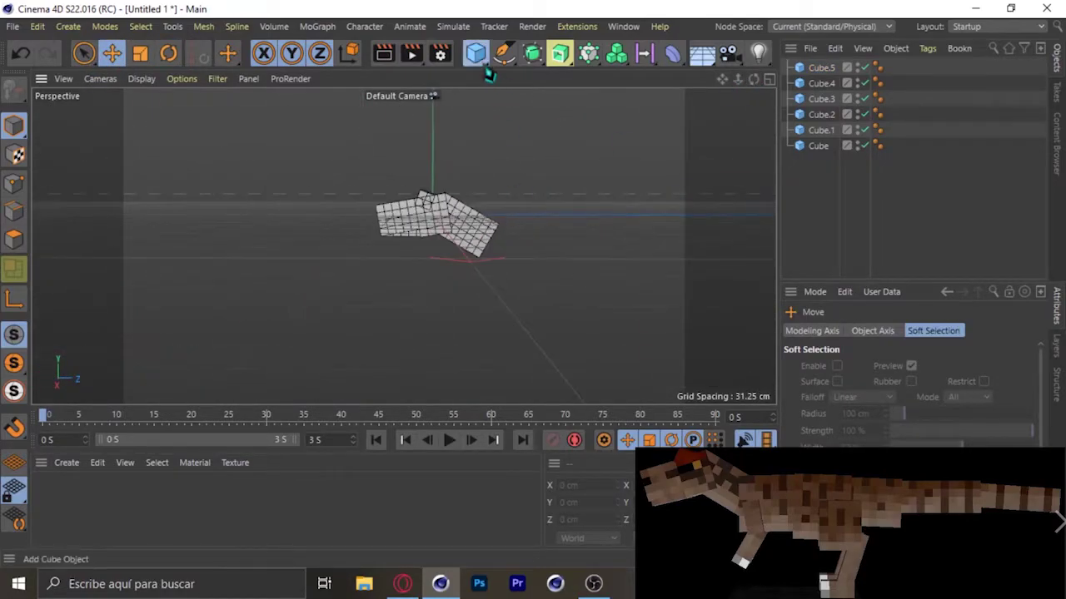
# - Add a new cube 31.25 cm wide with 5 width segments
pyautogui.click(476, 53)
pyautogui.click(850, 366)
pyautogui.write('31.25')
pyautogui.press('Return')
pyautogui.moveTo(999, 366); pyautogui.dragTo(991, 374)
# - Make the new block 43.75 cm tall and deep with 7 segments, placed behind the neck
pyautogui.click(848, 384)
pyautogui.write('43.75')
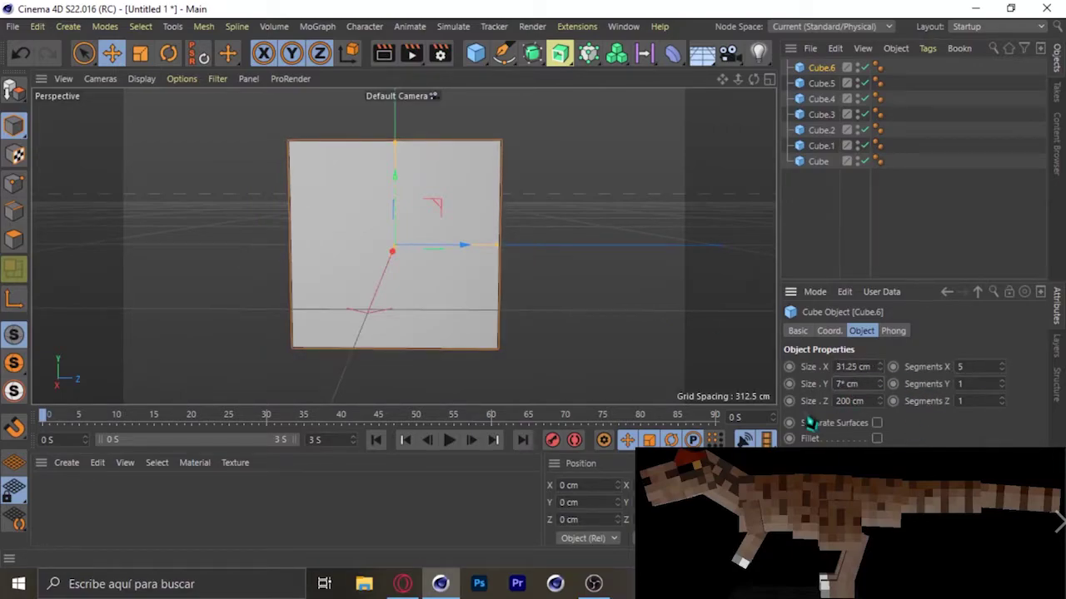
pyautogui.press('Tab')
pyautogui.write('43.75')
pyautogui.press('Tab')
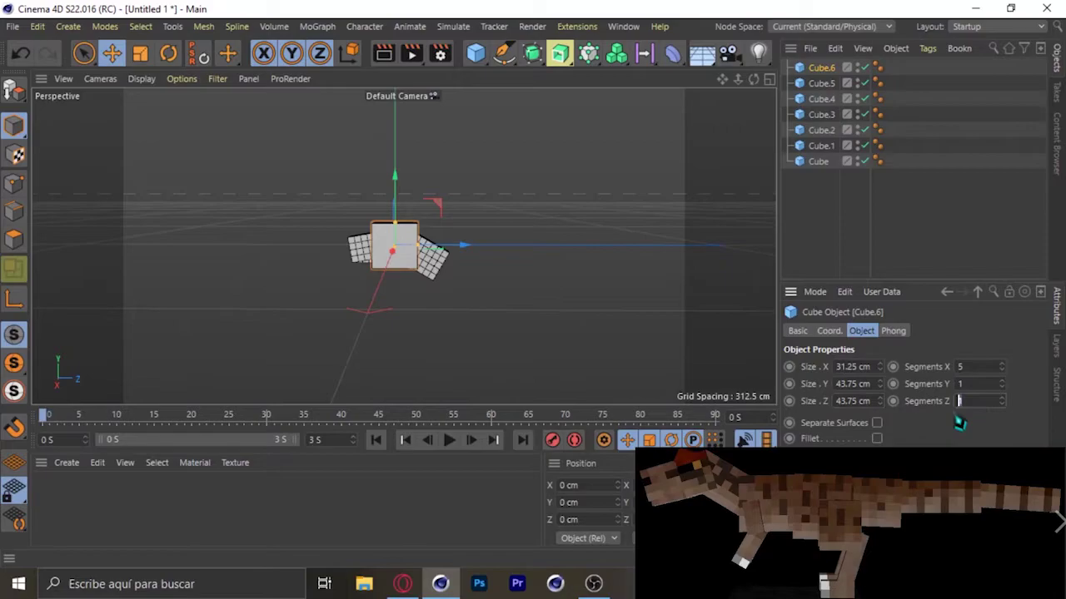
pyautogui.write('7')
pyautogui.click(977, 384)
pyautogui.write('7')
pyautogui.press('Return')
pyautogui.scroll(5, 376, 231)
pyautogui.moveTo(375, 231)
pyautogui.mouseDown()
pyautogui.moveTo(615, 277)
pyautogui.moveTo(551, 247)
pyautogui.moveTo(566, 290)
pyautogui.mouseUp()
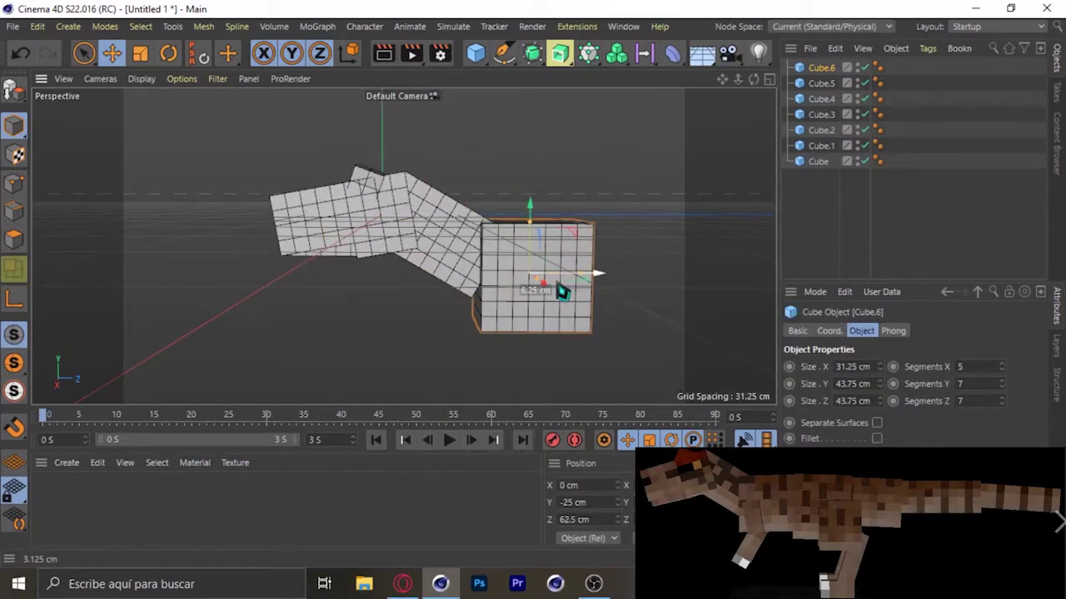
# - Duplicate the body block directly behind the original
pyautogui.scroll(3, 492, 295)
pyautogui.scroll(-3, 623, 288)
pyautogui.click(706, 122)
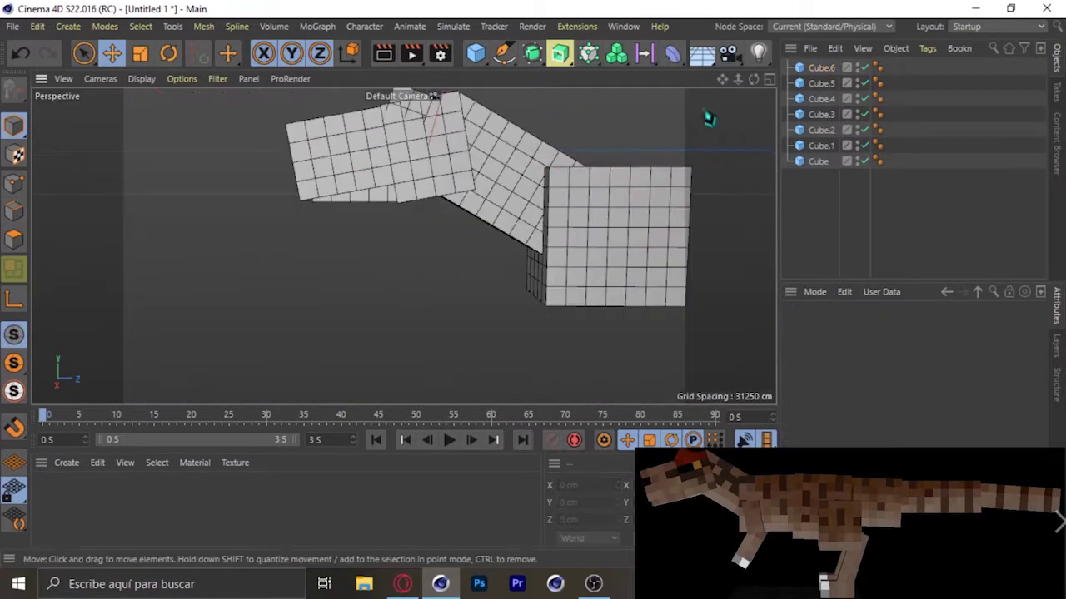
pyautogui.scroll(-3, 692, 161)
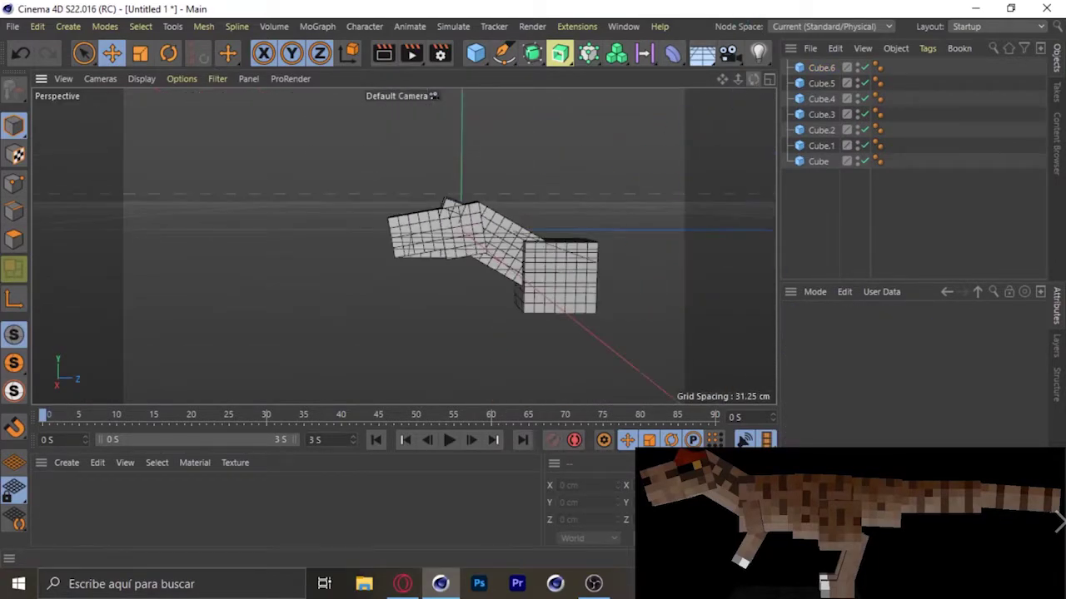
pyautogui.scroll(-2, 505, 359)
pyautogui.click(497, 310)
pyautogui.keyDown('ctrl'); pyautogui.moveTo(569, 314); pyautogui.dragTo(626, 316); pyautogui.keyUp('ctrl')
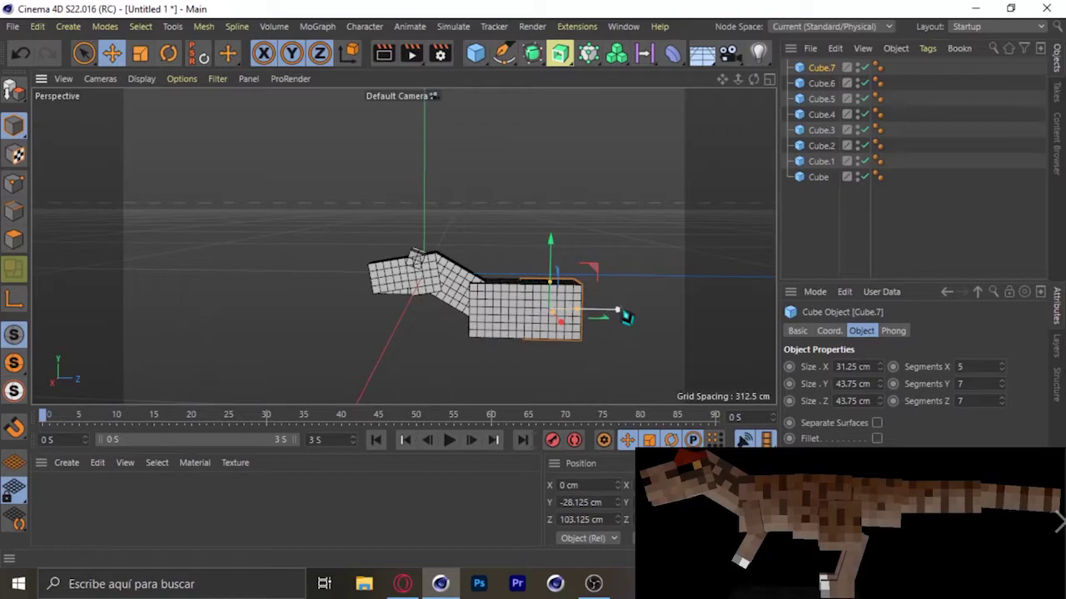
# - Resize Cube.7 to 43.75 cm wide and 50 cm tall, with 7 and 8 segments
pyautogui.doubleClick(846, 384)
pyautogui.write('50')
pyautogui.press('Return')
pyautogui.doubleClick(843, 367)
pyautogui.write('.75')
pyautogui.press('Return')
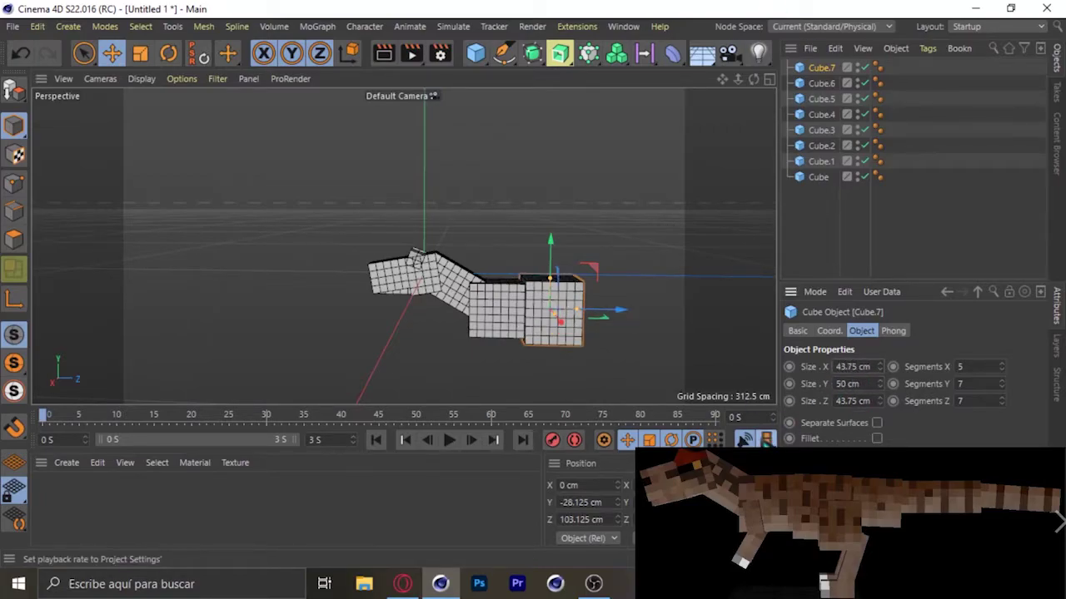
pyautogui.click(1001, 364)
pyautogui.click(1001, 364)
pyautogui.click(1001, 382)
# - Try tilting and lowering Cube.7, undo it, and add another cube
pyautogui.scroll(2, 559, 309)
pyautogui.scroll(3, 601, 307)
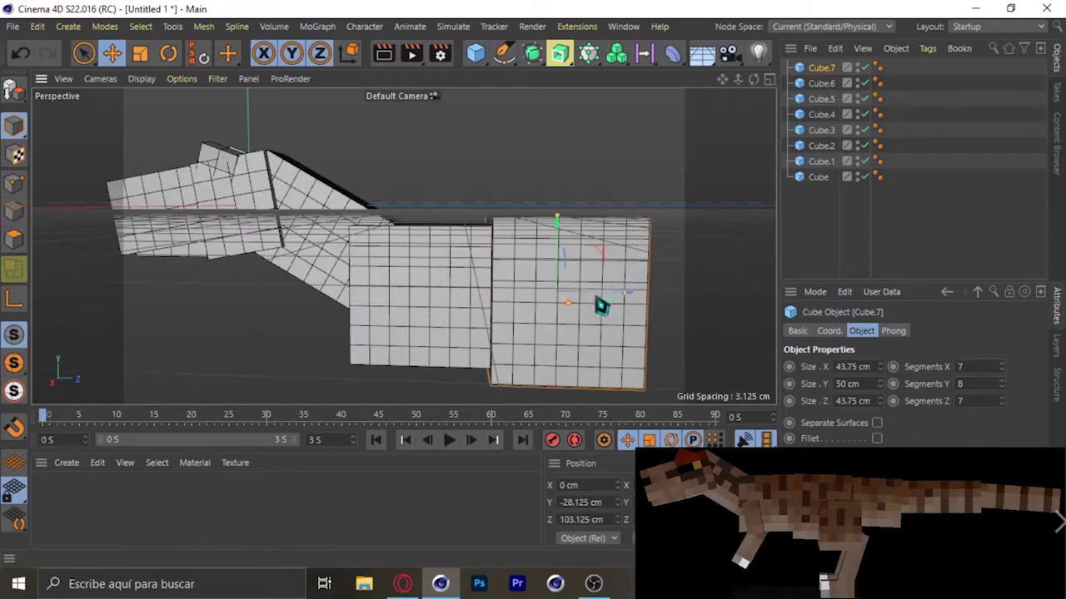
pyautogui.scroll(2, 568, 266)
pyautogui.scroll(2, 568, 265)
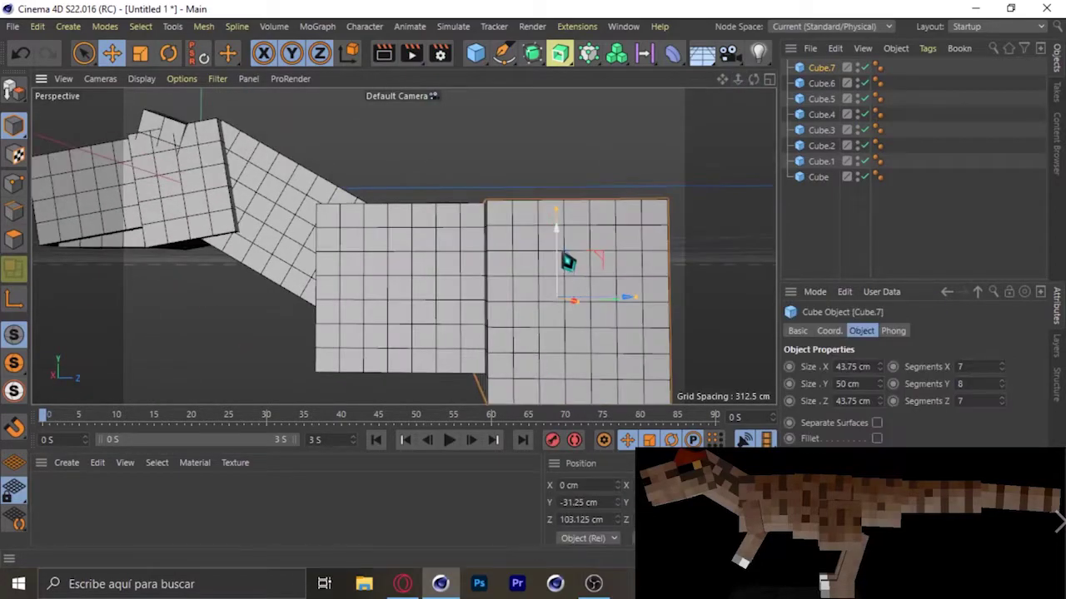
pyautogui.hotkey('ctrl', 'z')
pyautogui.press('r')
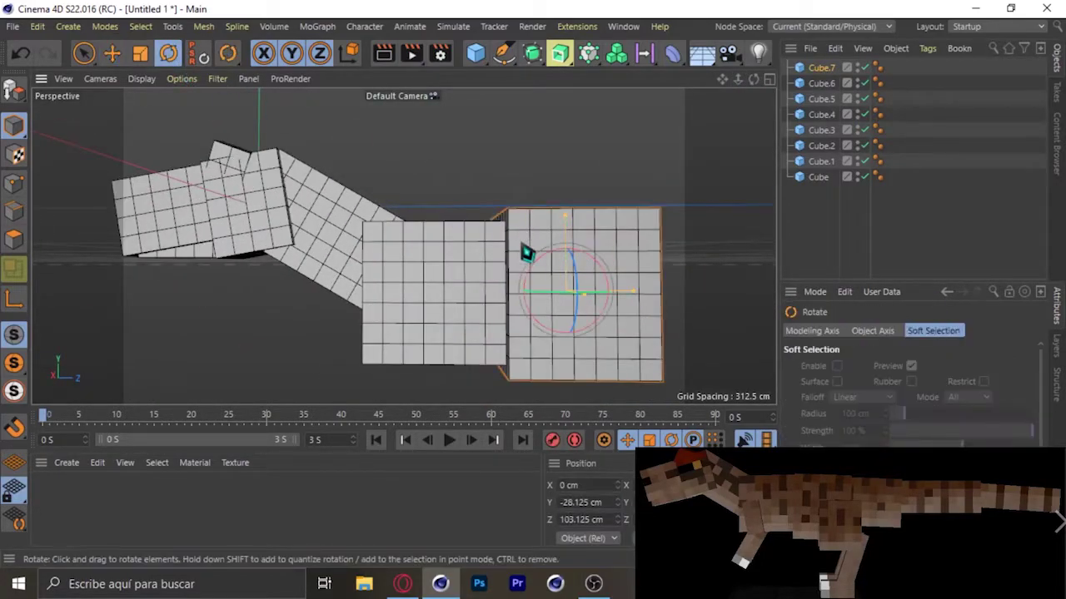
pyautogui.moveTo(527, 254); pyautogui.dragTo(494, 247)
pyautogui.press('e')
pyautogui.moveTo(566, 250); pyautogui.dragTo(616, 320)
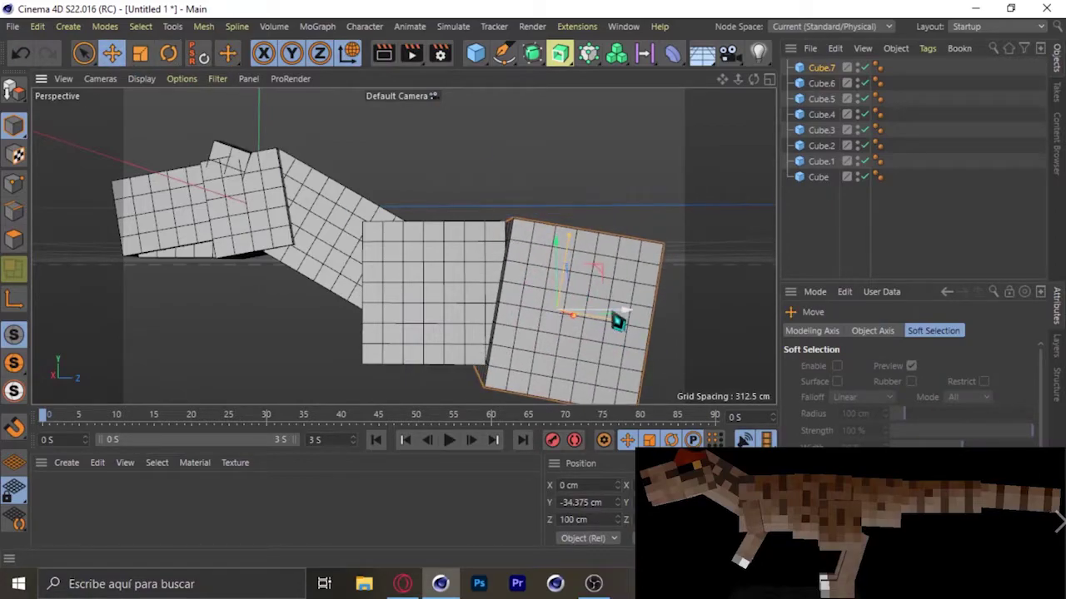
pyautogui.hotkey('ctrl', 'z')
pyautogui.hotkey('ctrl', 'z')
pyautogui.hotkey('ctrl', 'z')
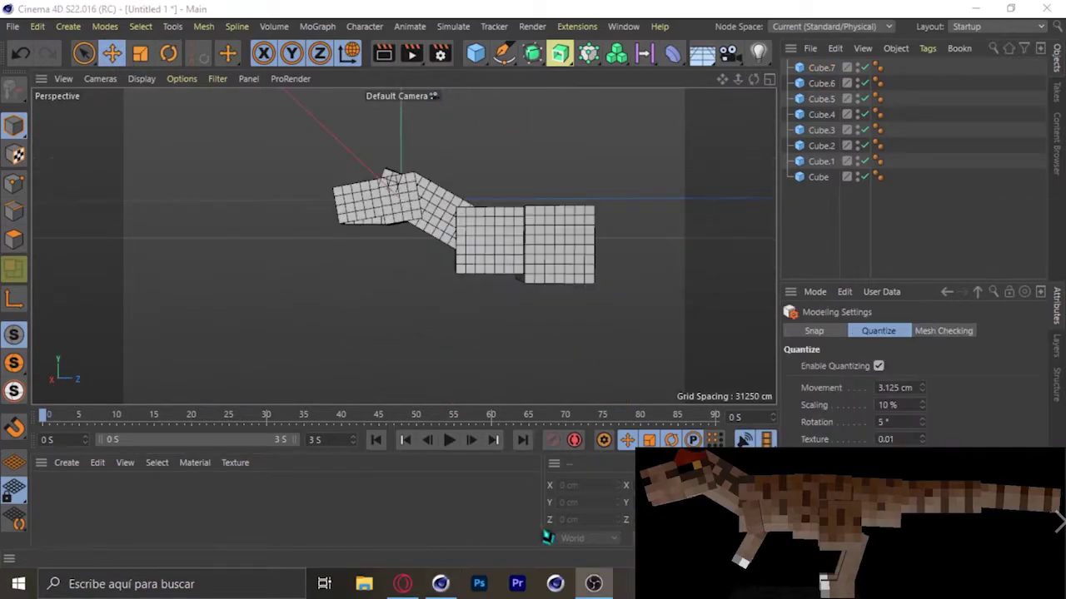
pyautogui.click(475, 52)
pyautogui.doubleClick(850, 366)
# - Size the new hip block 31.25 × 37.5 × 43.75 cm with 5/6/7 segments
pyautogui.write('31.25')
pyautogui.press('Return')
pyautogui.doubleClick(849, 383)
pyautogui.write('37.5')
pyautogui.press('Tab')
pyautogui.press('BackSpace')
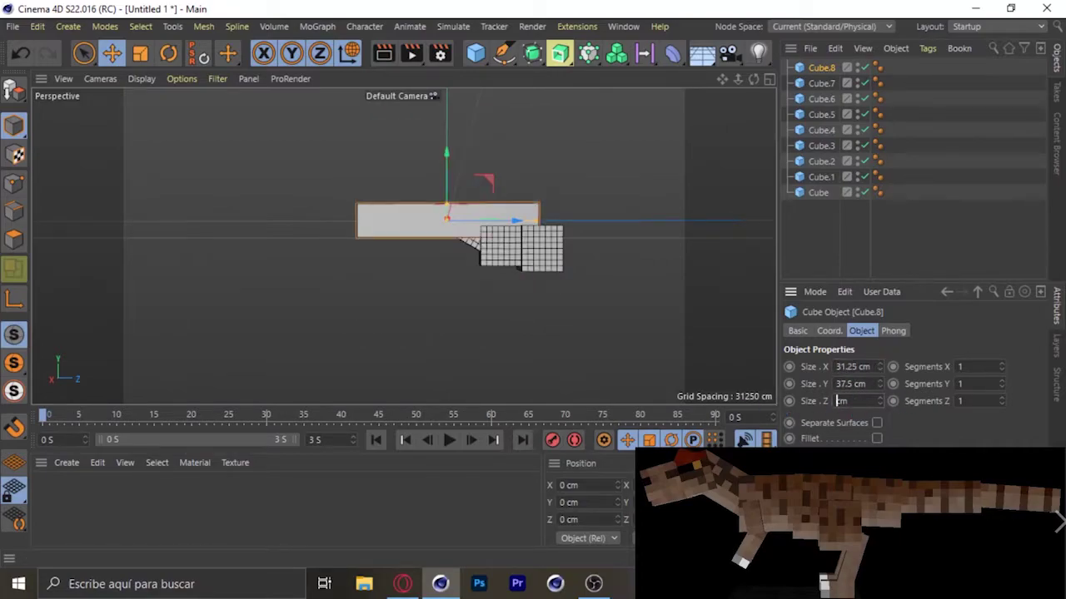
pyautogui.press('Tab')
pyautogui.write('5')
pyautogui.press('Tab')
pyautogui.write('5')
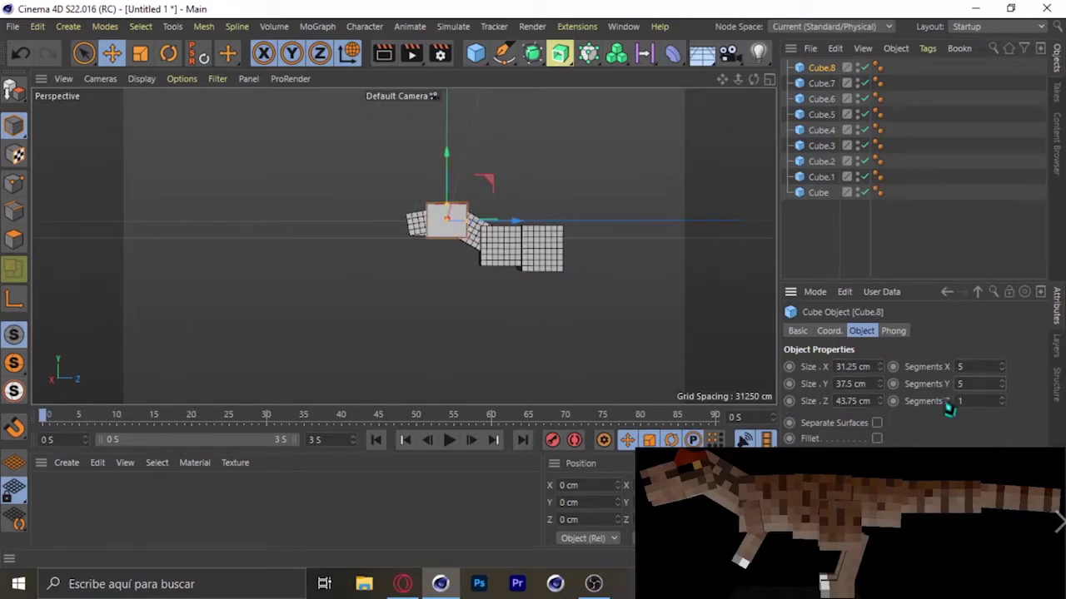
pyautogui.write('6')
pyautogui.press('Tab')
pyautogui.write('7')
pyautogui.press('Return')
# - Move the hip block behind the body and copy it further back as a tail piece
pyautogui.moveTo(458, 233); pyautogui.dragTo(618, 250)
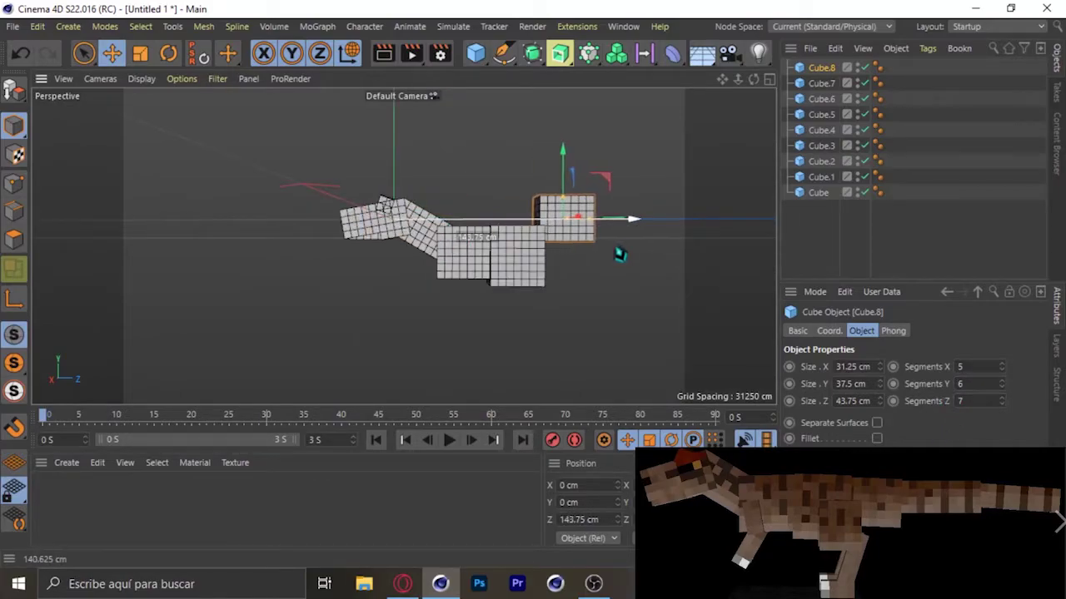
pyautogui.scroll(3, 516, 283)
pyautogui.moveTo(518, 283)
pyautogui.keyDown('alt'); pyautogui.mouseDown()
pyautogui.moveTo(566, 226)
pyautogui.moveTo(711, 155)
pyautogui.moveTo(405, 238)
pyautogui.moveTo(641, 242)
pyautogui.moveTo(703, 255)
pyautogui.moveTo(671, 262)
pyautogui.mouseUp(); pyautogui.keyUp('alt')
pyautogui.click(710, 155)
pyautogui.click(564, 238)
pyautogui.moveTo(879, 366); pyautogui.dragTo(781, 409)
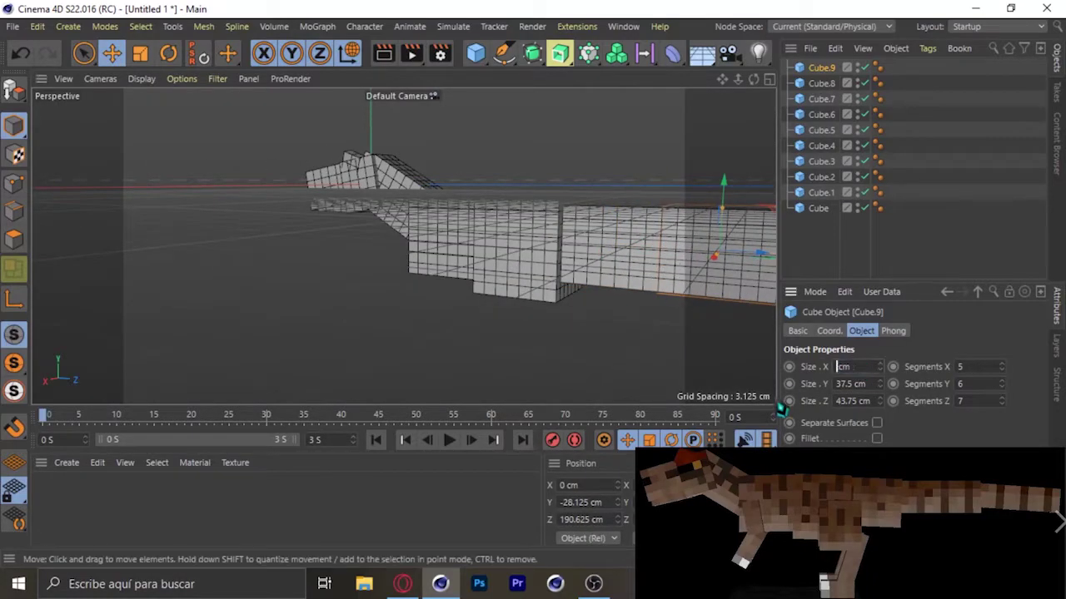
pyautogui.write('18.75')
# - Shrink the tail copy to 25 cm tall and 62.5 cm deep
pyautogui.doubleClick(848, 384)
pyautogui.write('25')
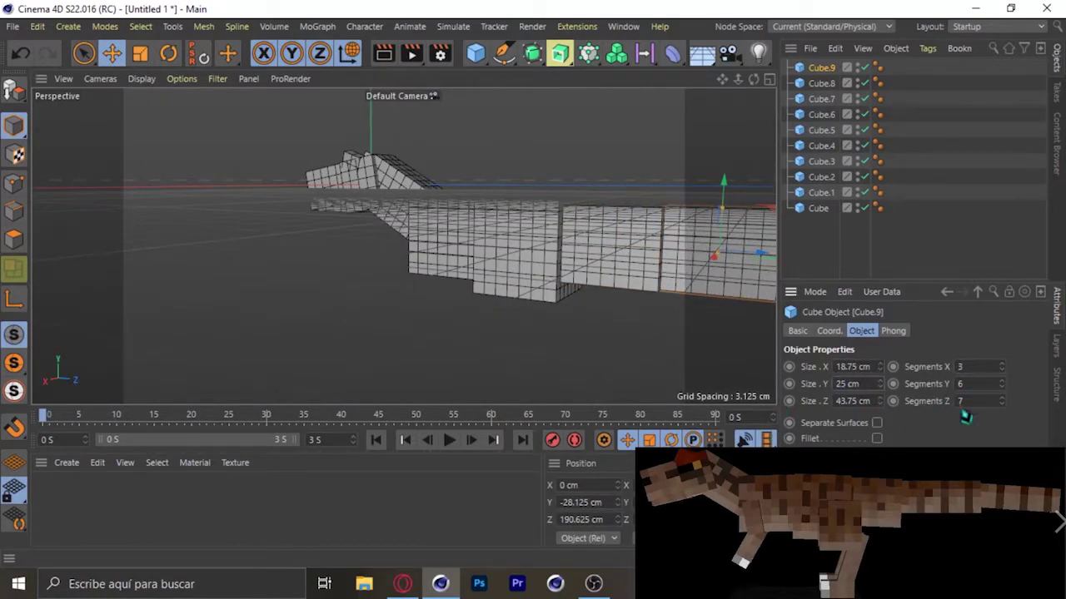
pyautogui.press('Tab')
pyautogui.press('Tab')
pyautogui.write('62.5')
pyautogui.press('Tab')
pyautogui.write('10')
pyautogui.click(730, 100)
pyautogui.click(549, 265)
pyautogui.click(537, 181)
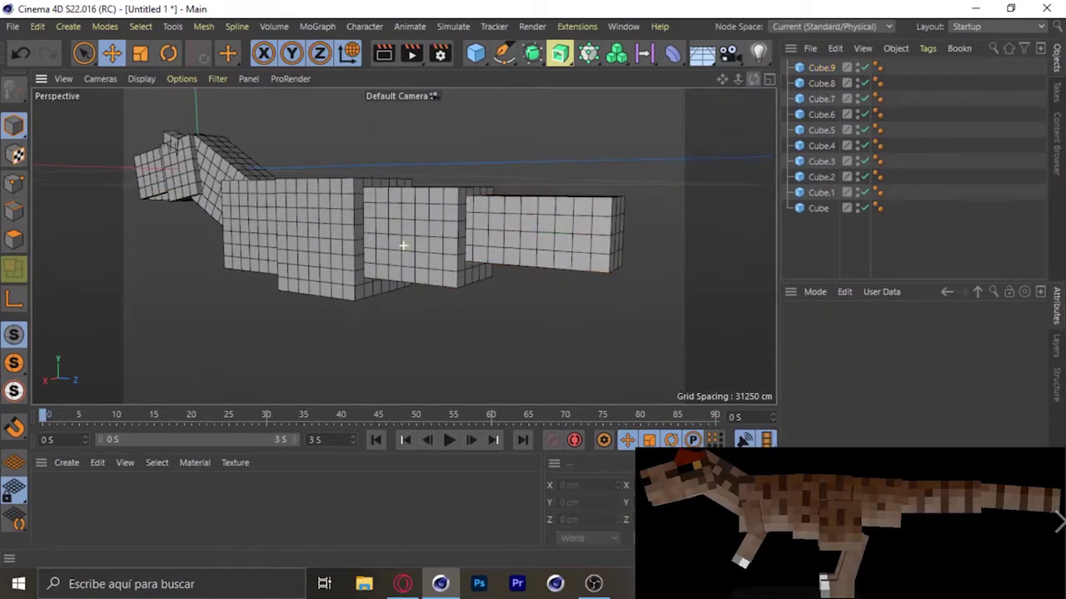
# - Nudge the hip block upward and push the tail copy further back
pyautogui.click(433, 222)
pyautogui.scroll(3, 477, 212)
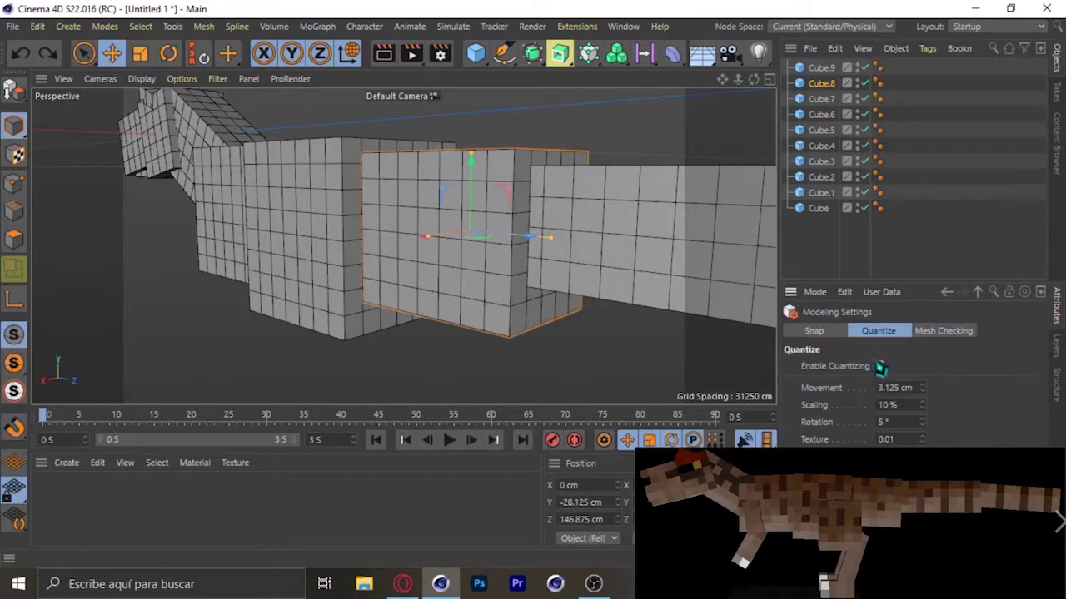
pyautogui.moveTo(476, 209)
pyautogui.mouseDown()
pyautogui.moveTo(477, 185)
pyautogui.moveTo(674, 174)
pyautogui.mouseUp()
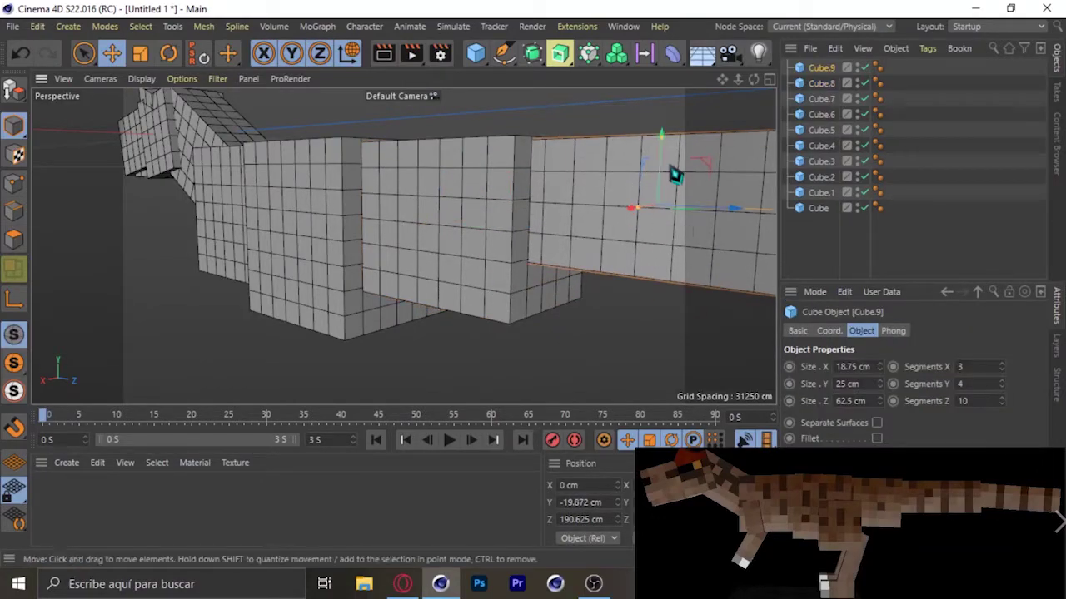
pyautogui.scroll(-5, 673, 174)
pyautogui.moveTo(566, 231); pyautogui.dragTo(708, 235)
# - Make the tail tip 18.75 cm tall with 2 width and 3 height segments
pyautogui.moveTo(753, 78); pyautogui.dragTo(725, 89)
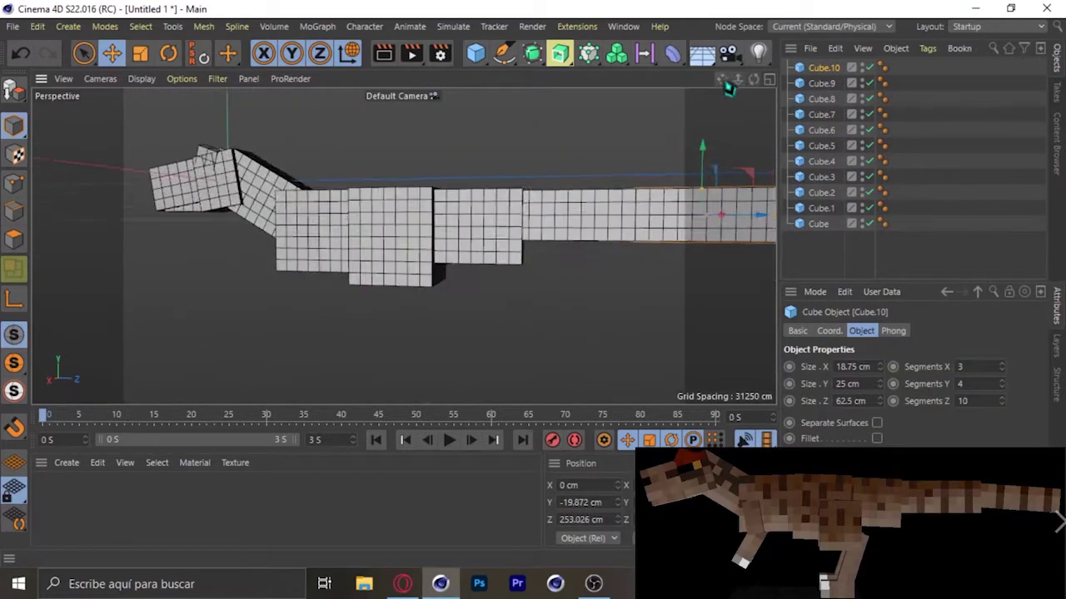
pyautogui.click(845, 367)
pyautogui.click(850, 384)
pyautogui.write('18.75')
pyautogui.press('Return')
pyautogui.click(1001, 370)
pyautogui.click(1001, 387)
pyautogui.scroll(3, 645, 249)
pyautogui.scroll(-2, 644, 274)
pyautogui.click(654, 338)
# - View the whole model at an angle and show the modelling quantize settings
pyautogui.scroll(3, 405, 241)
pyautogui.scroll(2, 403, 246)
pyautogui.click(725, 214)
pyautogui.scroll(-5, 403, 245)
pyautogui.moveTo(753, 78)
pyautogui.mouseDown()
pyautogui.moveTo(797, 95)
pyautogui.moveTo(504, 105)
pyautogui.mouseUp()
pyautogui.click(813, 293)
pyautogui.click(888, 385)
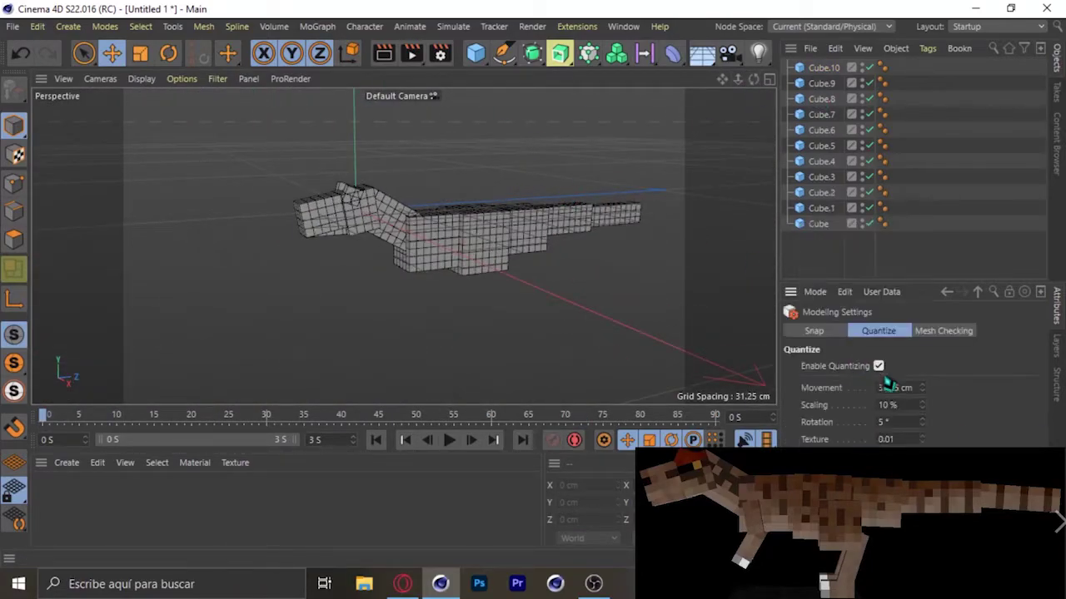
# - Add a leg cube sized 12.5 × 31.25 × 12.5 cm with 2/5/2 segments
pyautogui.click(476, 53)
pyautogui.doubleClick(849, 367)
pyautogui.write('12.5')
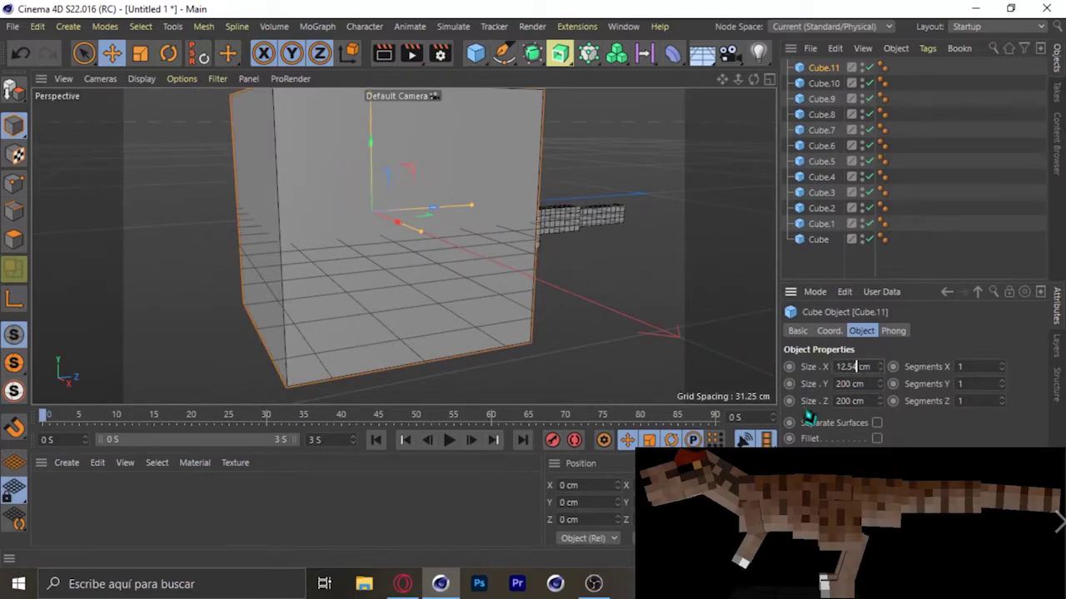
pyautogui.press('Tab')
pyautogui.write('2')
pyautogui.press('Tab')
pyautogui.write('2531.25')
pyautogui.press('Tab')
pyautogui.press('Tab')
pyautogui.write('12.5')
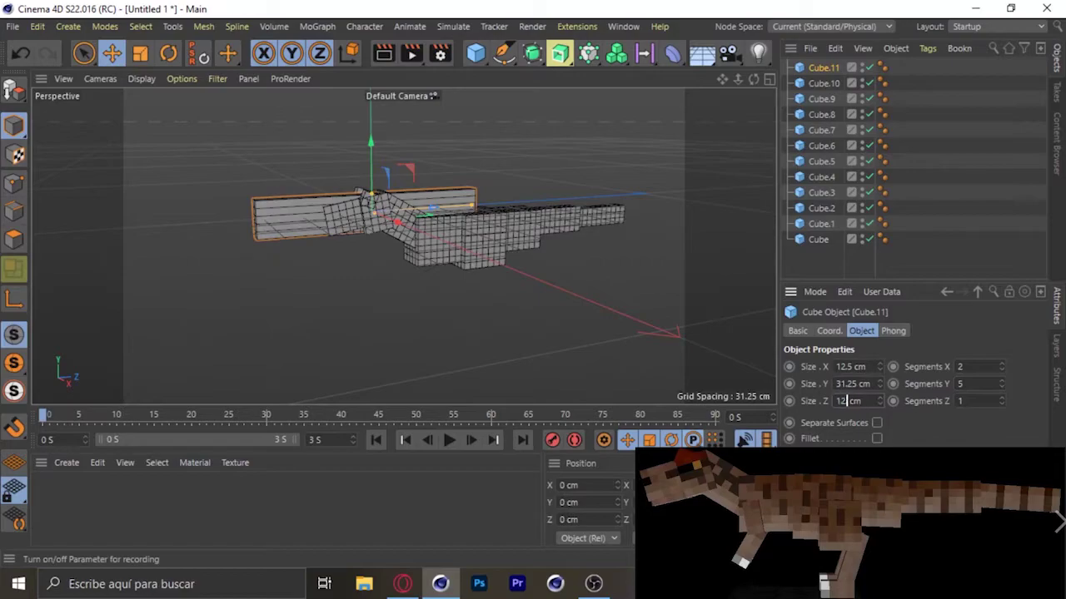
pyautogui.press('Tab')
pyautogui.write('2')
# - Move the leg block under the front of the body using world coordinates
pyautogui.scroll(3, 467, 233)
pyautogui.moveTo(366, 210)
pyautogui.mouseDown()
pyautogui.moveTo(491, 208)
pyautogui.moveTo(476, 178)
pyautogui.moveTo(466, 266)
pyautogui.moveTo(488, 357)
pyautogui.moveTo(524, 331)
pyautogui.moveTo(510, 302)
pyautogui.mouseUp()
pyautogui.scroll(2, 466, 275)
pyautogui.scroll(2, 524, 331)
pyautogui.click(350, 53)
pyautogui.scroll(-3, 524, 313)
pyautogui.moveTo(525, 313)
pyautogui.keyDown('alt'); pyautogui.mouseDown()
pyautogui.moveTo(424, 327)
pyautogui.moveTo(452, 361)
pyautogui.moveTo(448, 381)
pyautogui.mouseUp(); pyautogui.keyUp('alt')
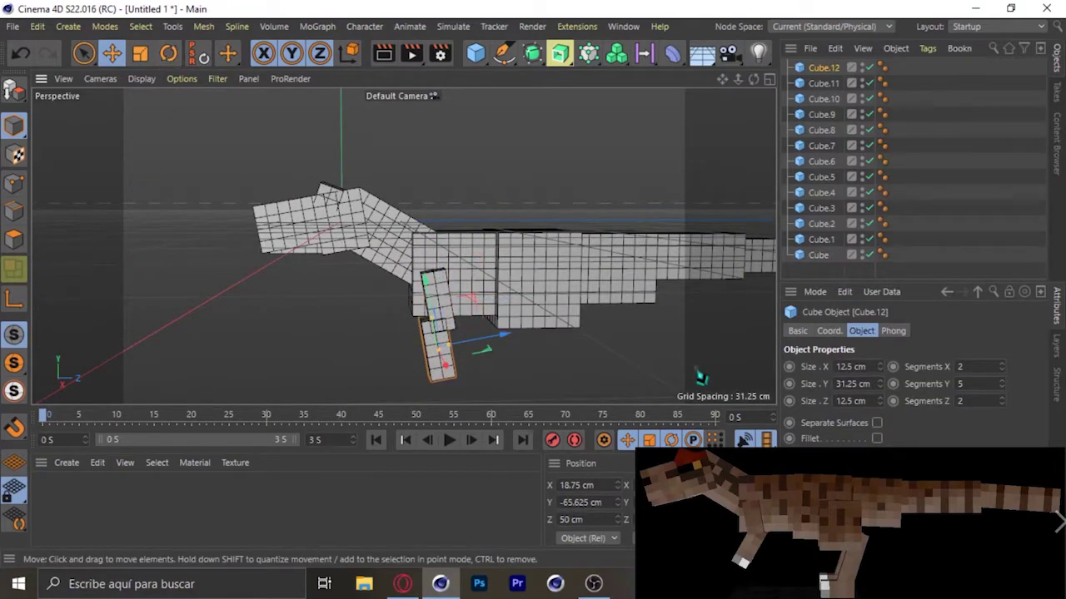
# - Shorten the upper leg block to 25 cm with 4 height segments and reposition it
pyautogui.click(448, 306)
pyautogui.moveTo(864, 387); pyautogui.dragTo(824, 411)
pyautogui.click(1000, 388)
pyautogui.scroll(3, 435, 241)
pyautogui.moveTo(435, 238); pyautogui.dragTo(364, 142)
# - Rotate the lower leg block about 45° to bend the front leg
pyautogui.click(423, 349)
pyautogui.moveTo(708, 95)
pyautogui.keyDown('alt'); pyautogui.mouseDown()
pyautogui.moveTo(409, 184)
pyautogui.moveTo(373, 218)
pyautogui.moveTo(380, 172)
pyautogui.moveTo(440, 212)
pyautogui.moveTo(477, 276)
pyautogui.mouseUp(); pyautogui.keyUp('alt')
pyautogui.press('r')
pyautogui.press('e')
pyautogui.press('r')
pyautogui.click(473, 272)
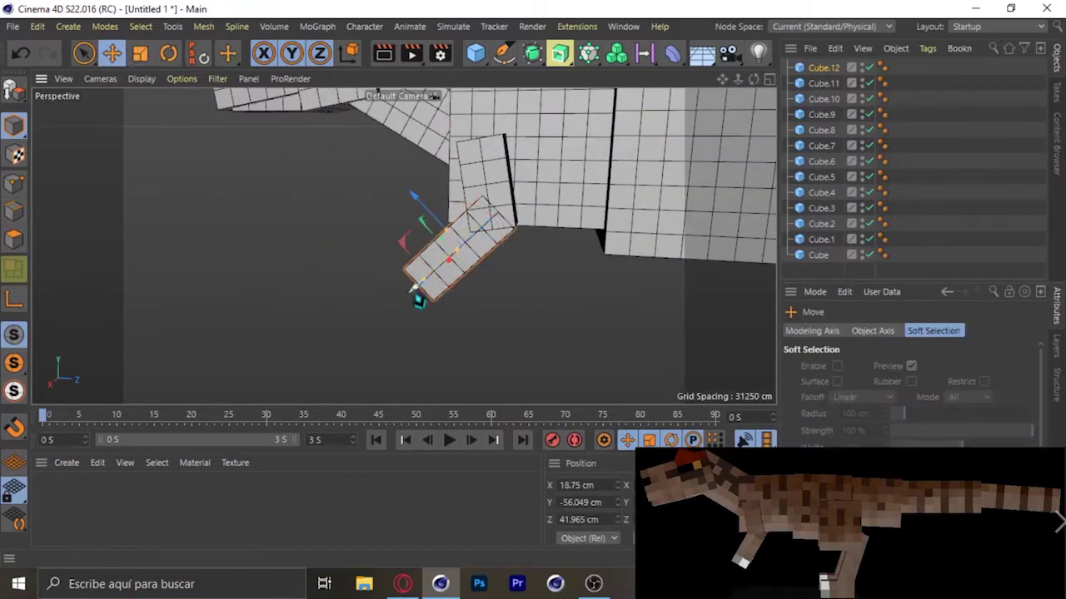
pyautogui.moveTo(416, 297)
pyautogui.keyDown('alt'); pyautogui.mouseDown()
pyautogui.moveTo(405, 244)
pyautogui.moveTo(427, 234)
pyautogui.mouseUp(); pyautogui.keyUp('alt')
pyautogui.press('e')
pyautogui.click(427, 234)
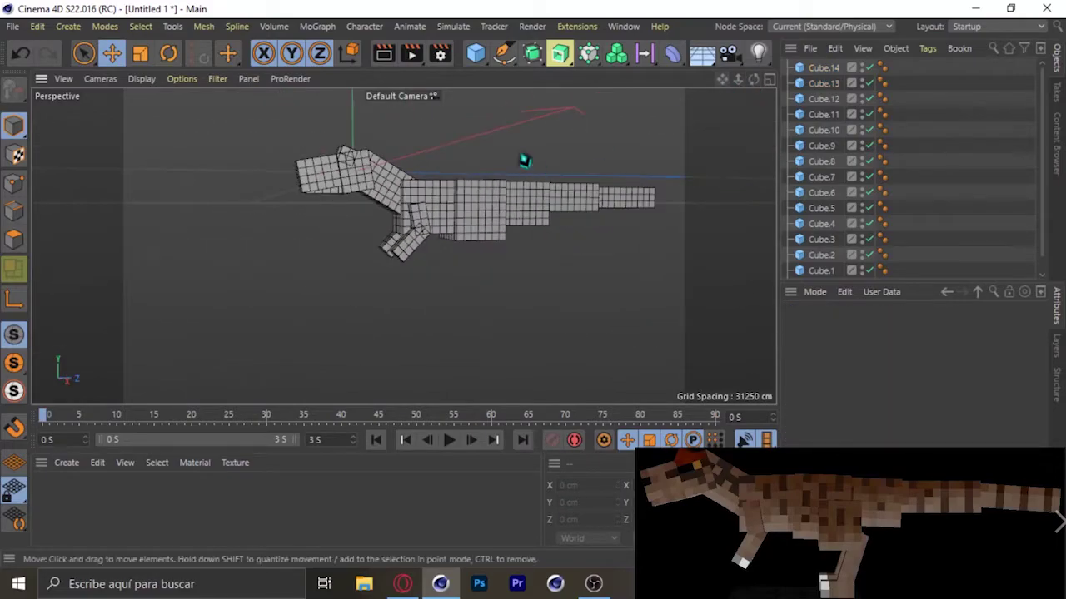
# - Add a thigh cube 18.75 cm wide, 37.5 cm high and 31.25 cm deep
pyautogui.click(475, 53)
pyautogui.keyDown('alt'); pyautogui.moveTo(404, 244); pyautogui.dragTo(483, 369); pyautogui.keyUp('alt')
pyautogui.doubleClick(849, 367)
pyautogui.write('18.75')
pyautogui.press('Tab')
pyautogui.doubleClick(849, 383)
pyautogui.write('6.25')
pyautogui.press('Return')
pyautogui.press('Tab')
pyautogui.write('6')
pyautogui.press('Tab')
pyautogui.write('31.25')
pyautogui.press('Tab')
pyautogui.write('5')
pyautogui.press('Return')
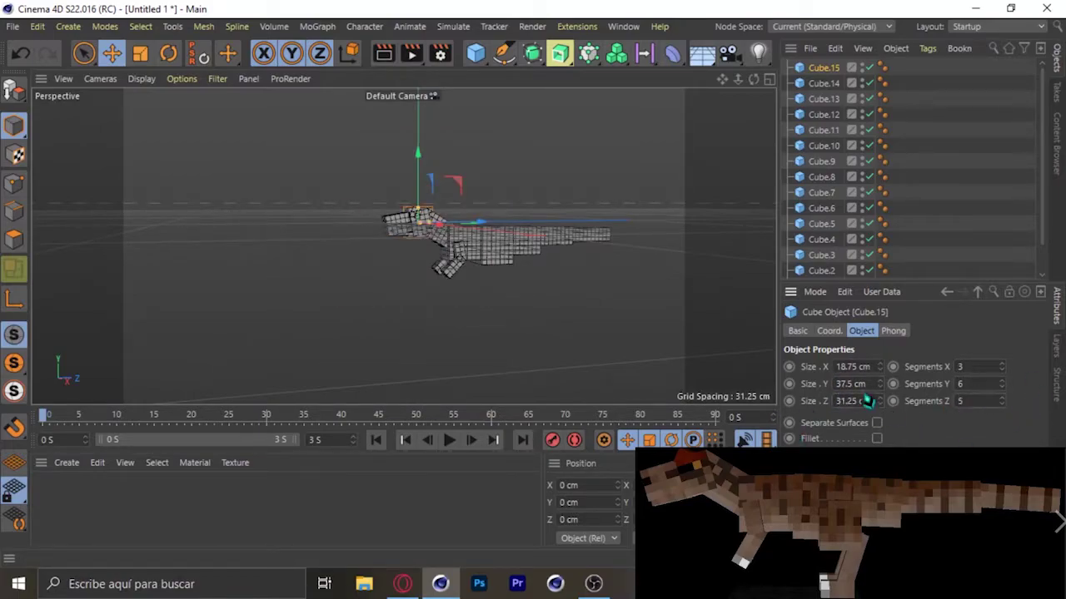
# - Slide the thigh to 21.875 cm on X and Ctrl-drag a copy for the shin
pyautogui.scroll(5, 533, 233)
pyautogui.scroll(3, 506, 218)
pyautogui.moveTo(549, 333)
pyautogui.mouseDown()
pyautogui.moveTo(592, 299)
pyautogui.moveTo(608, 302)
pyautogui.mouseUp()
pyautogui.moveTo(753, 79)
pyautogui.mouseDown()
pyautogui.moveTo(756, 98)
pyautogui.moveTo(749, 92)
pyautogui.moveTo(680, 183)
pyautogui.mouseUp()
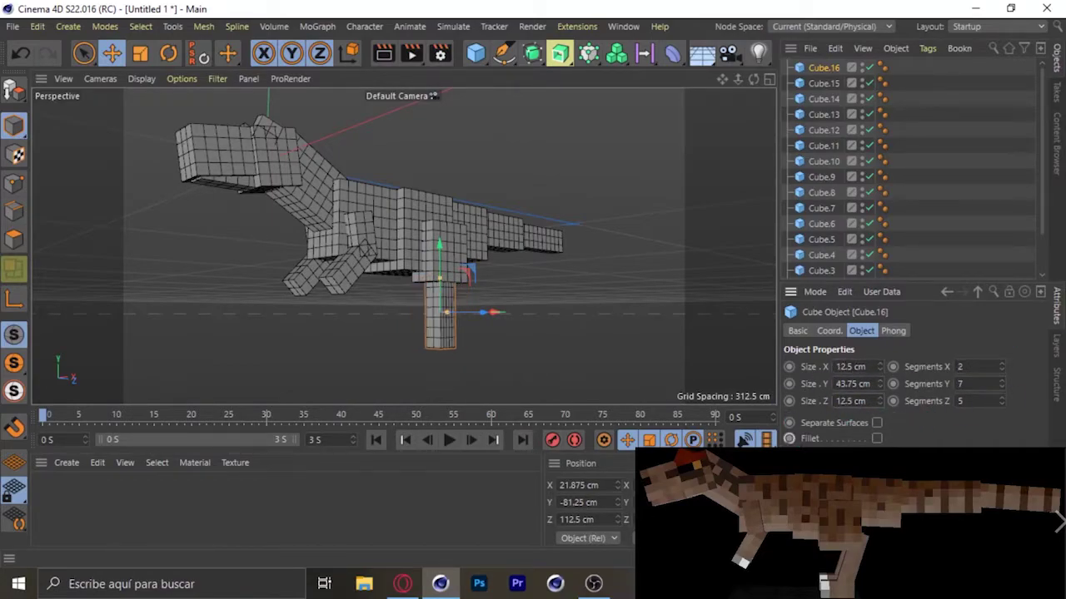
pyautogui.scroll(5, 457, 363)
# - Angle the shin cube by 10 degrees
pyautogui.press('r')
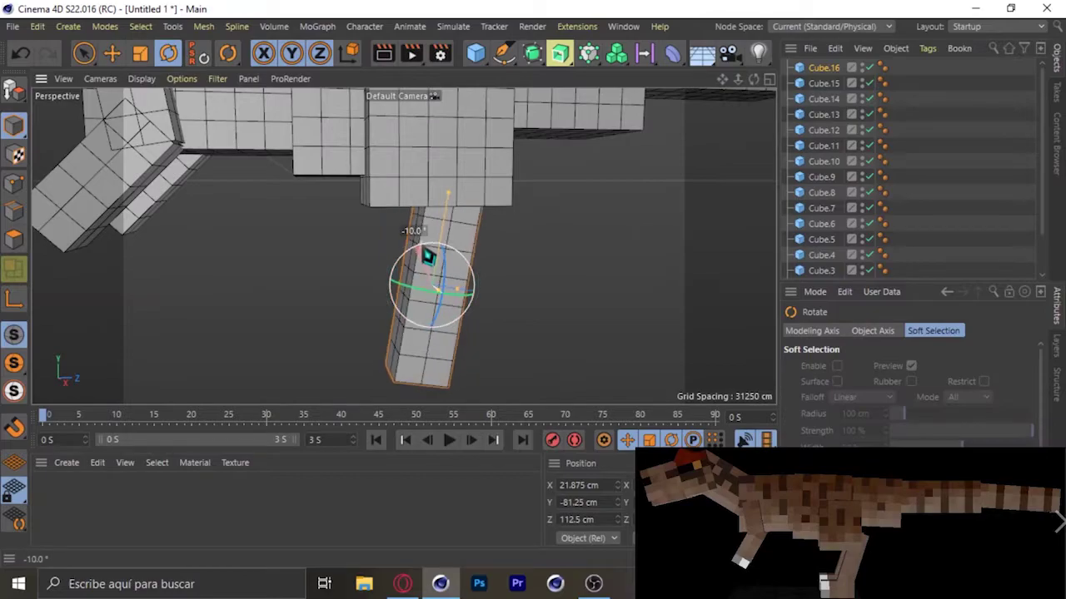
pyautogui.press('e')
pyautogui.moveTo(521, 285); pyautogui.dragTo(562, 278)
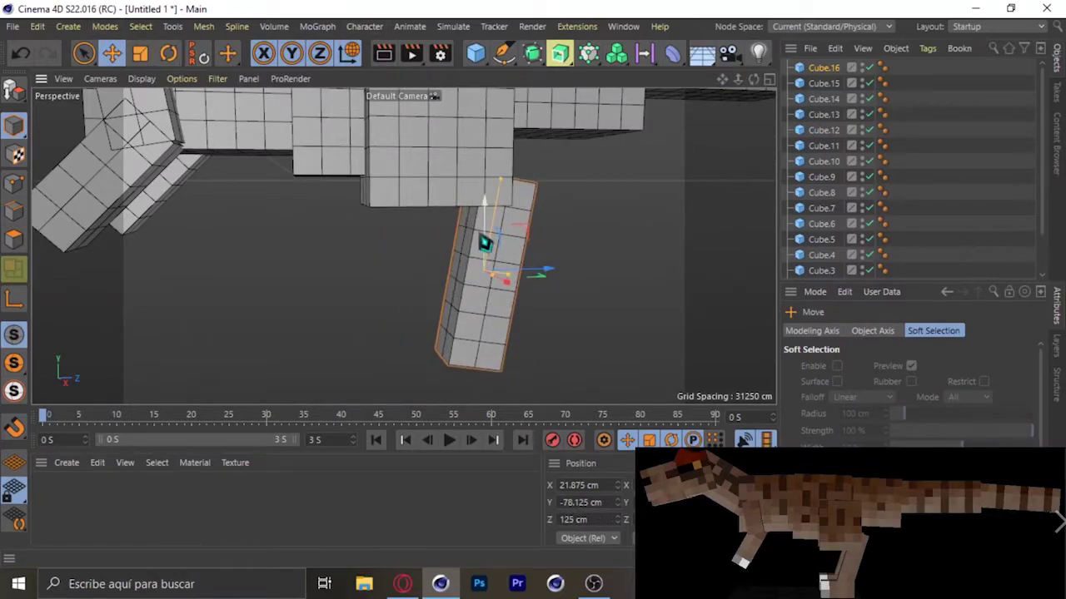
pyautogui.scroll(-3, 638, 166)
pyautogui.scroll(2, 571, 166)
# - Copy the shin downward as a foot block and raise it 12.5 cm to meet the shin
pyautogui.keyDown('ctrl'); pyautogui.moveTo(571, 166); pyautogui.dragTo(556, 314); pyautogui.keyUp('ctrl')
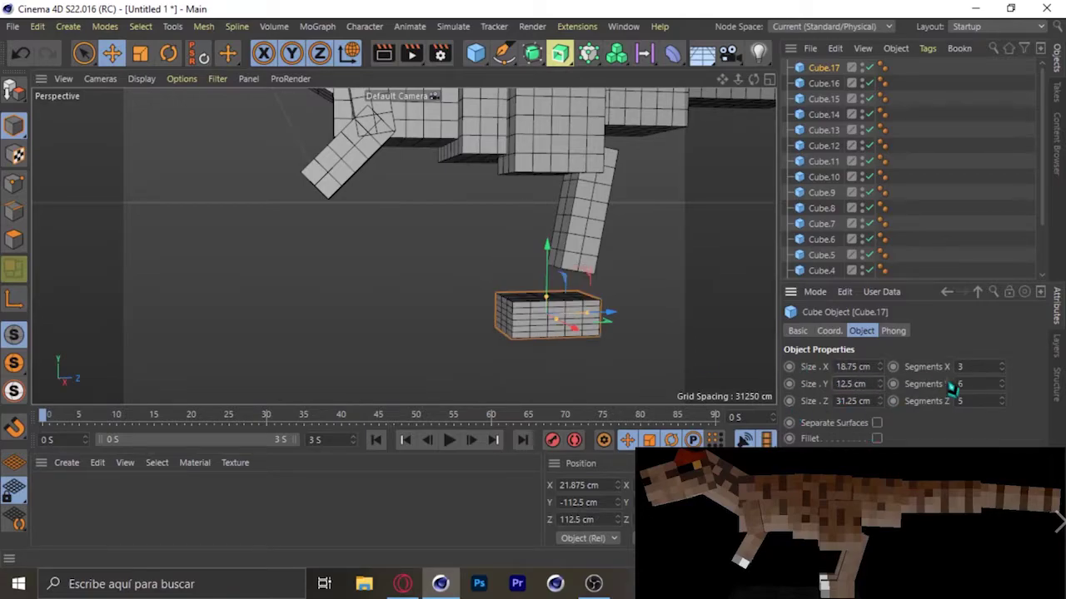
pyautogui.scroll(2, 556, 275)
pyautogui.moveTo(557, 287); pyautogui.dragTo(557, 221)
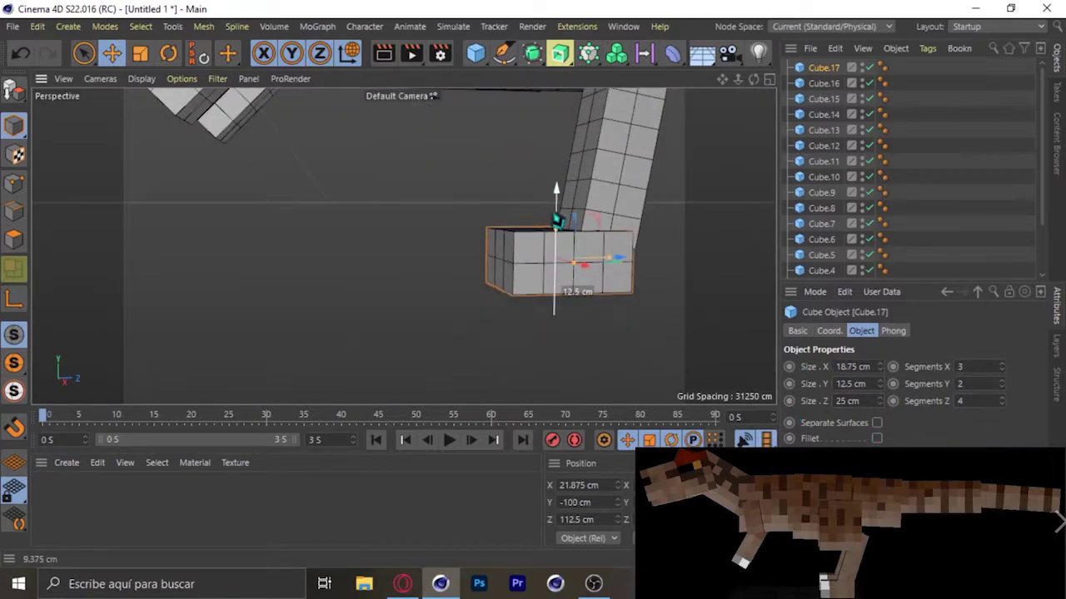
pyautogui.scroll(-2, 590, 300)
pyautogui.click(617, 333)
pyautogui.scroll(-3, 641, 177)
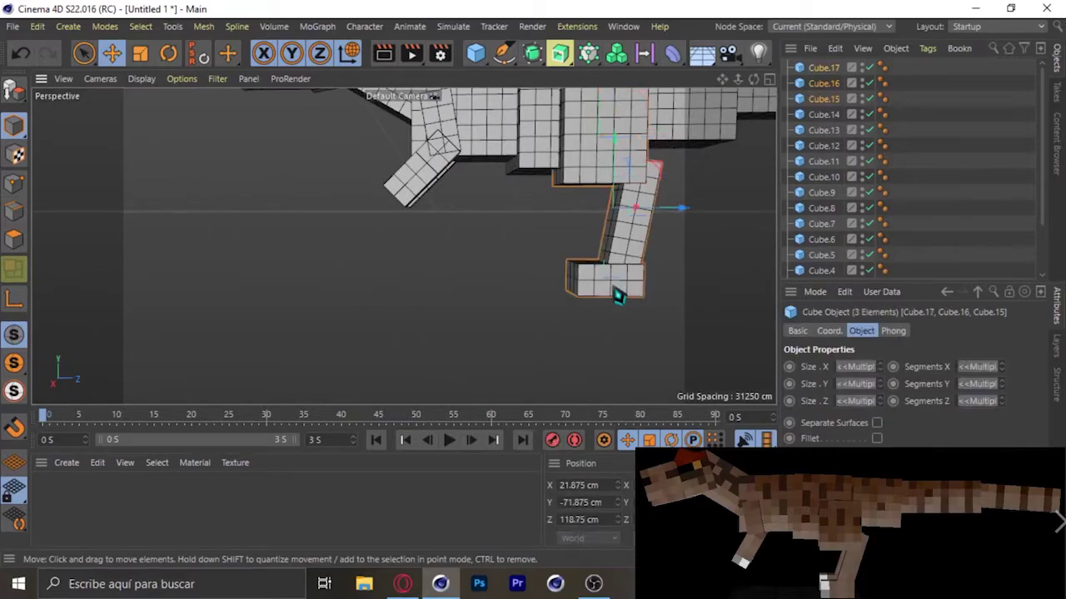
pyautogui.click(666, 349)
pyautogui.scroll(-3, 725, 89)
pyautogui.moveTo(753, 78)
pyautogui.mouseDown()
pyautogui.moveTo(403, 246)
pyautogui.moveTo(98, 466)
pyautogui.mouseUp()
# - Create a new material using allosaurus_male.png as its colour texture
pyautogui.doubleClick(98, 467)
pyautogui.doubleClick(48, 496)
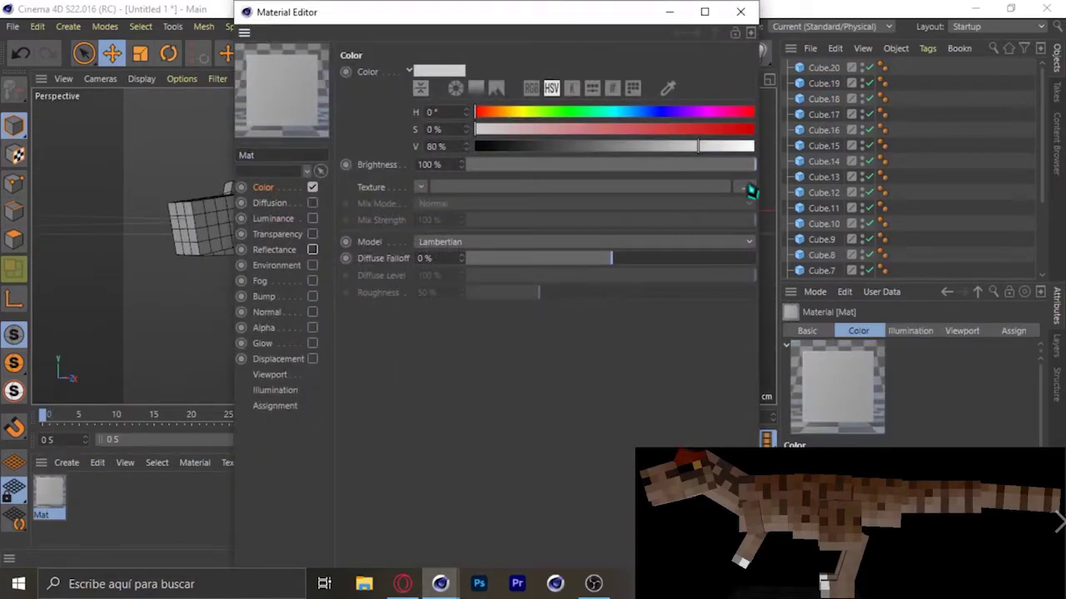
pyautogui.click(749, 185)
pyautogui.hotkey('alt', 'Up')
pyautogui.doubleClick(454, 133)
pyautogui.doubleClick(479, 136)
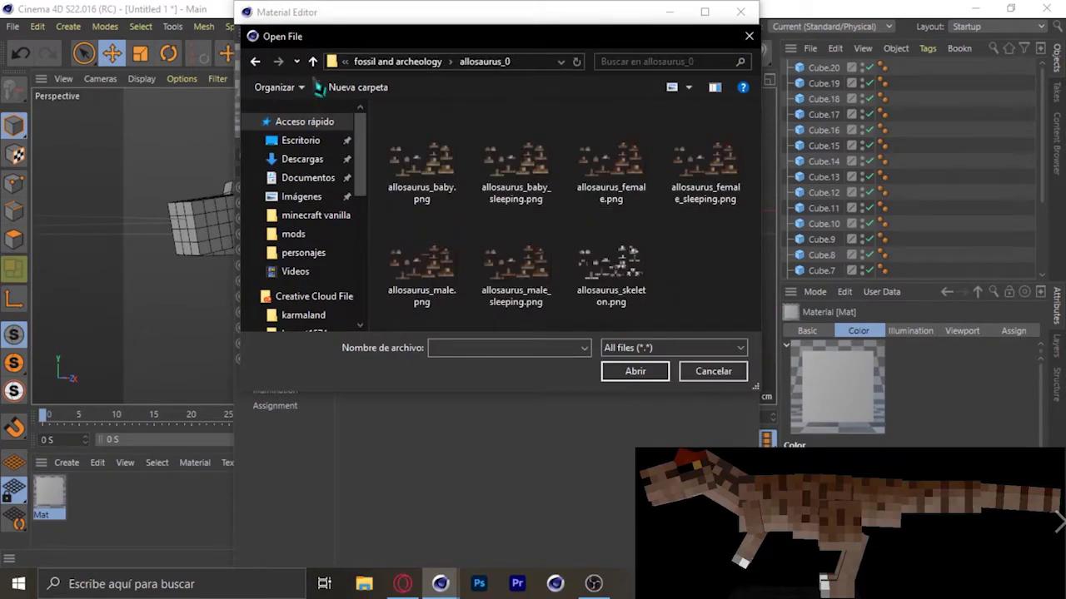
pyautogui.doubleClick(506, 258)
pyautogui.click(569, 359)
# - Enable the material's alpha channel with the same allosaurus_male.png image
pyautogui.click(323, 318)
pyautogui.click(745, 169)
pyautogui.doubleClick(515, 265)
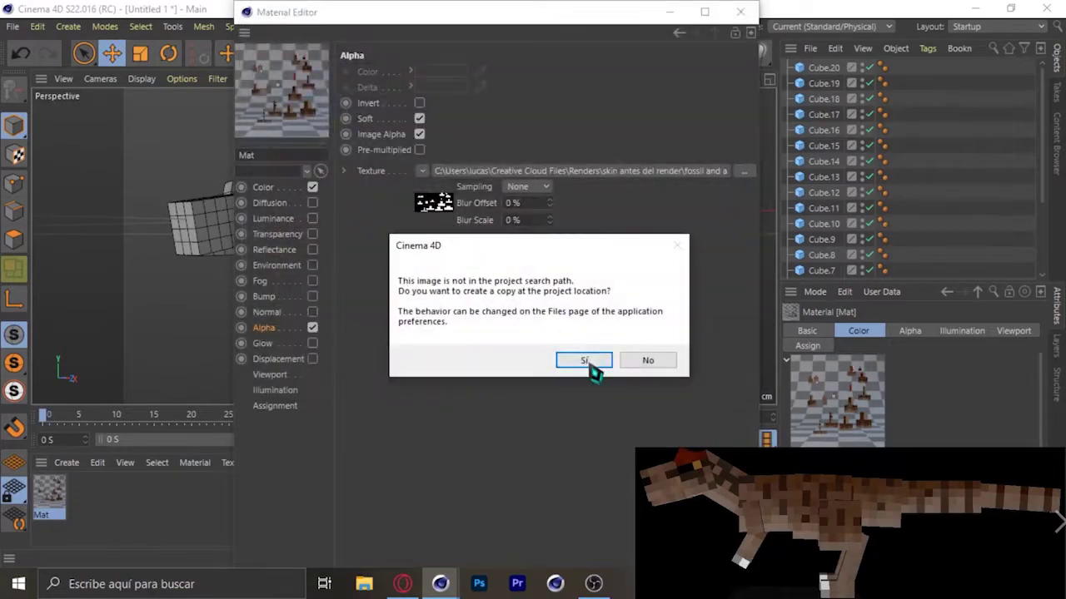
pyautogui.click(583, 359)
pyautogui.click(740, 12)
# - Apply the material to all cubes and switch to BP - UV Edit in polygon mode
pyautogui.hotkey('ctrl', 'a')
pyautogui.click(999, 26)
pyautogui.click(916, 76)
pyautogui.click(13, 267)
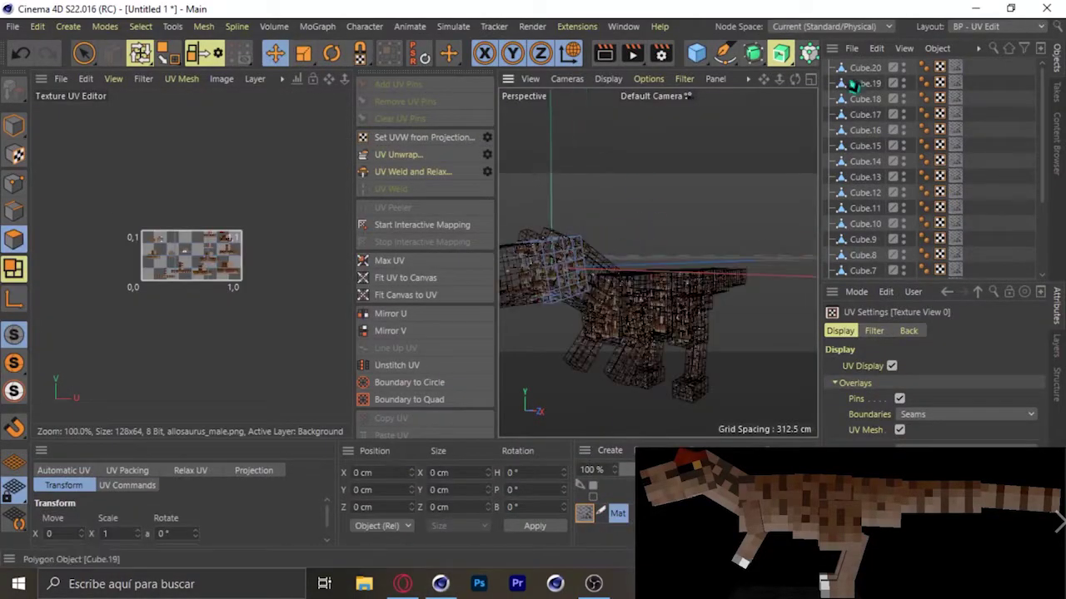
# - Select the head cube's polygons in the UV Edit layout and zoom in on them
pyautogui.click(583, 249)
pyautogui.click(999, 26)
pyautogui.click(967, 179)
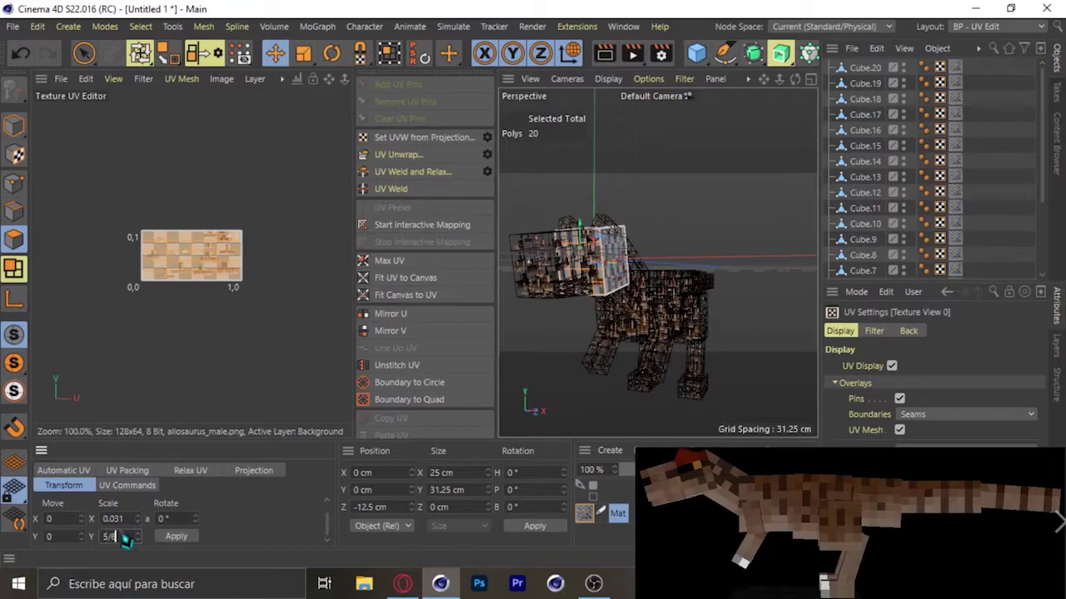
pyautogui.scroll(2, 238, 245)
pyautogui.scroll(5, 273, 245)
pyautogui.scroll(5, 275, 233)
pyautogui.scroll(5, 277, 216)
pyautogui.scroll(2, 274, 214)
pyautogui.scroll(1, 269, 230)
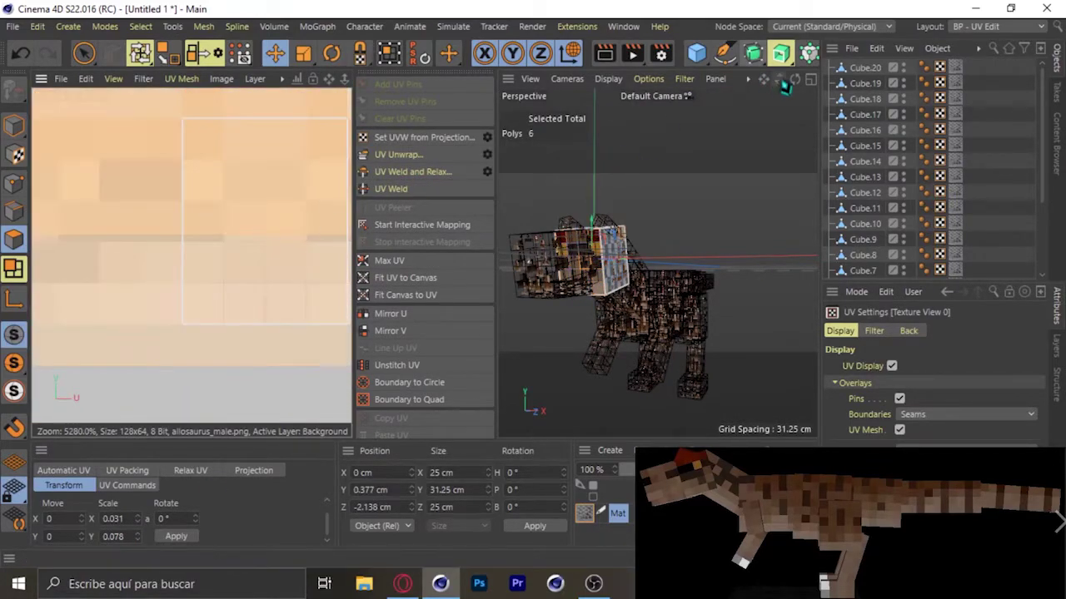
pyautogui.scroll(2, 219, 346)
pyautogui.scroll(5, 203, 333)
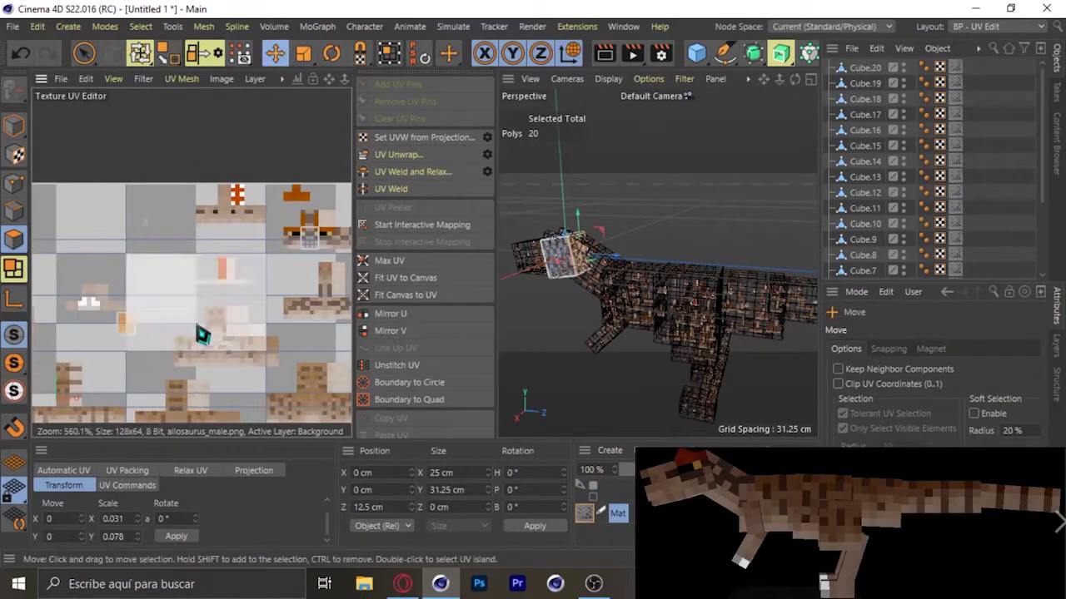
pyautogui.scroll(5, 286, 374)
pyautogui.scroll(5, 243, 334)
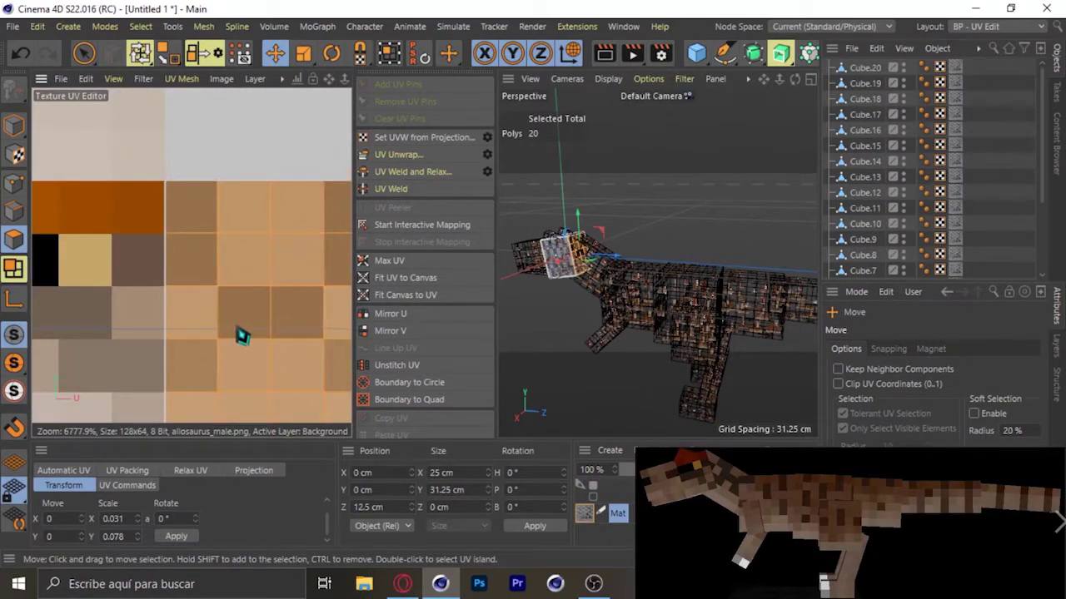
pyautogui.scroll(-5, 176, 292)
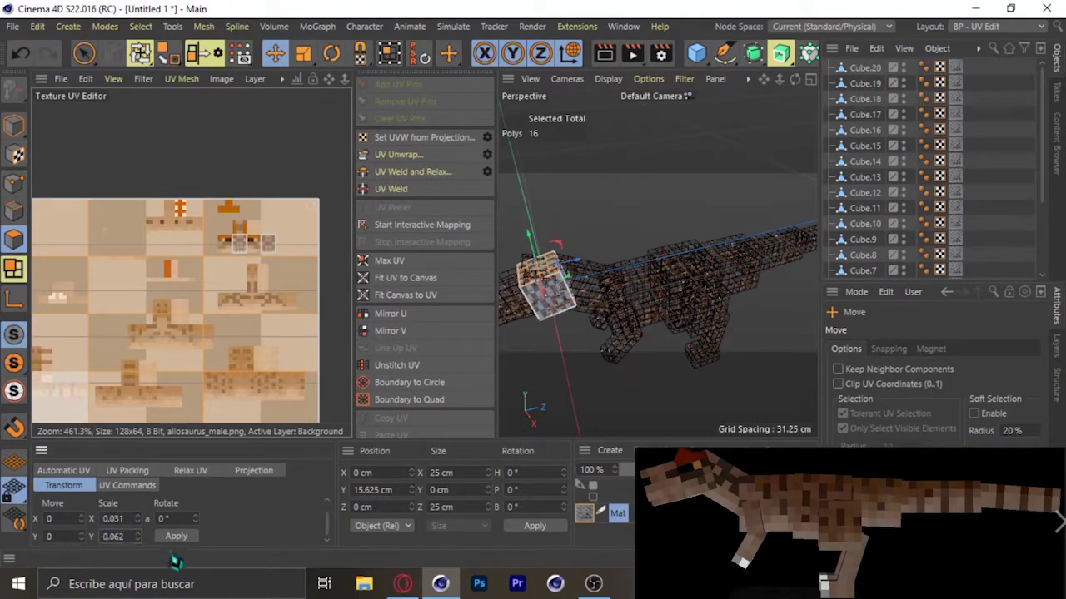
pyautogui.scroll(4, 185, 223)
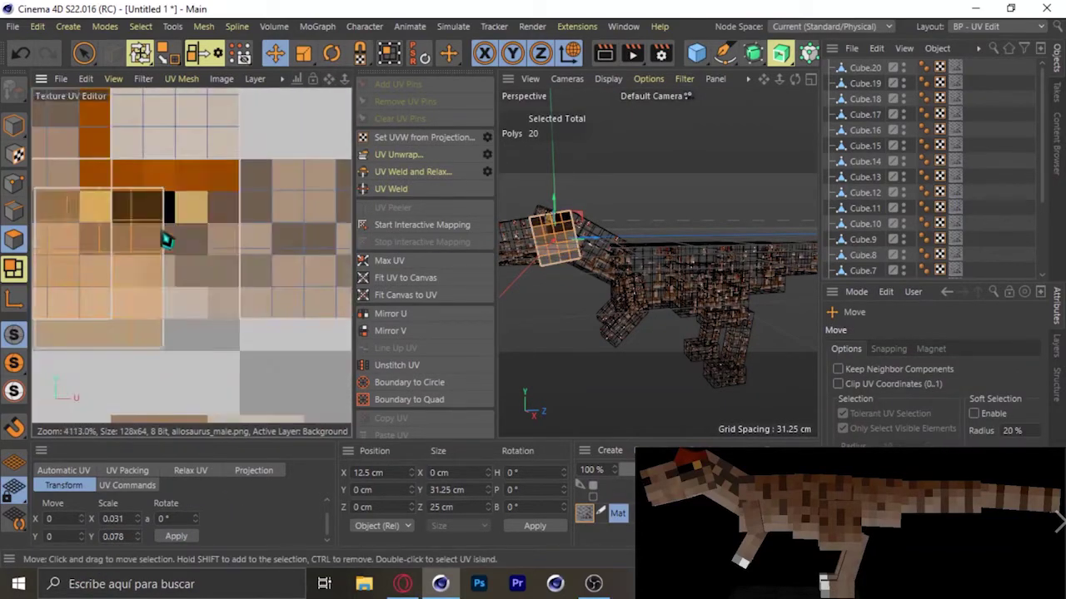
pyautogui.keyDown('alt'); pyautogui.moveTo(552, 250); pyautogui.dragTo(720, 309); pyautogui.keyUp('alt')
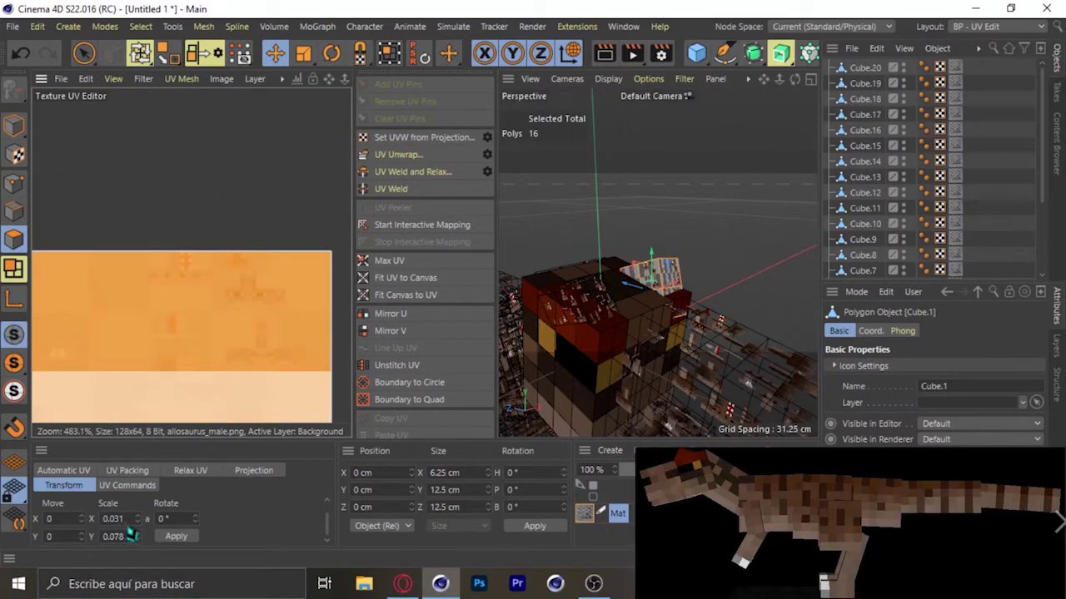
# - Apply the UV Transform scale to shrink the head cube's UV faces
pyautogui.click(175, 536)
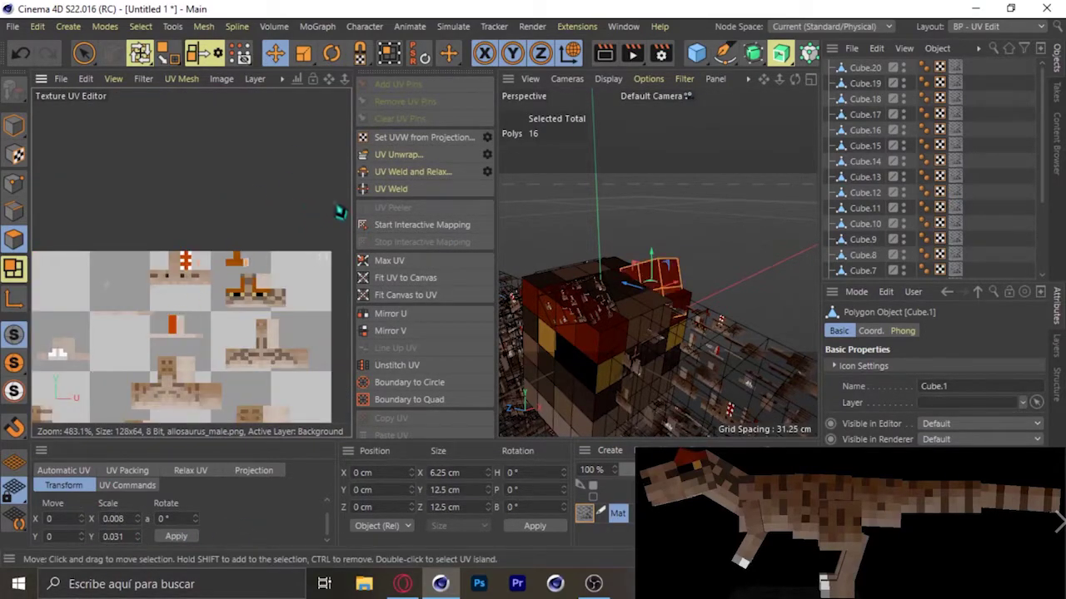
pyautogui.scroll(5, 249, 263)
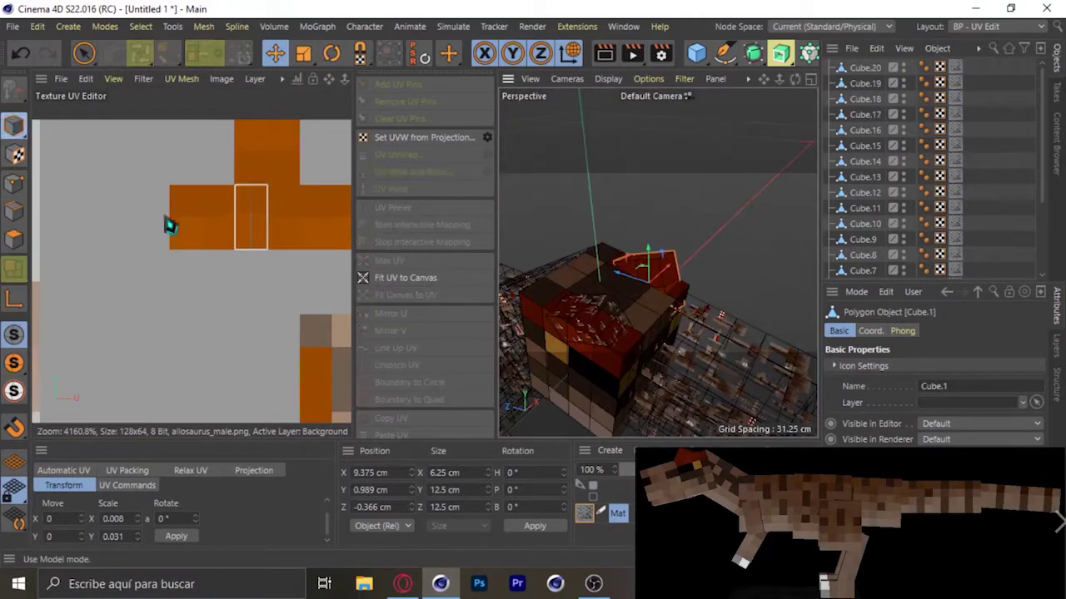
pyautogui.click(173, 537)
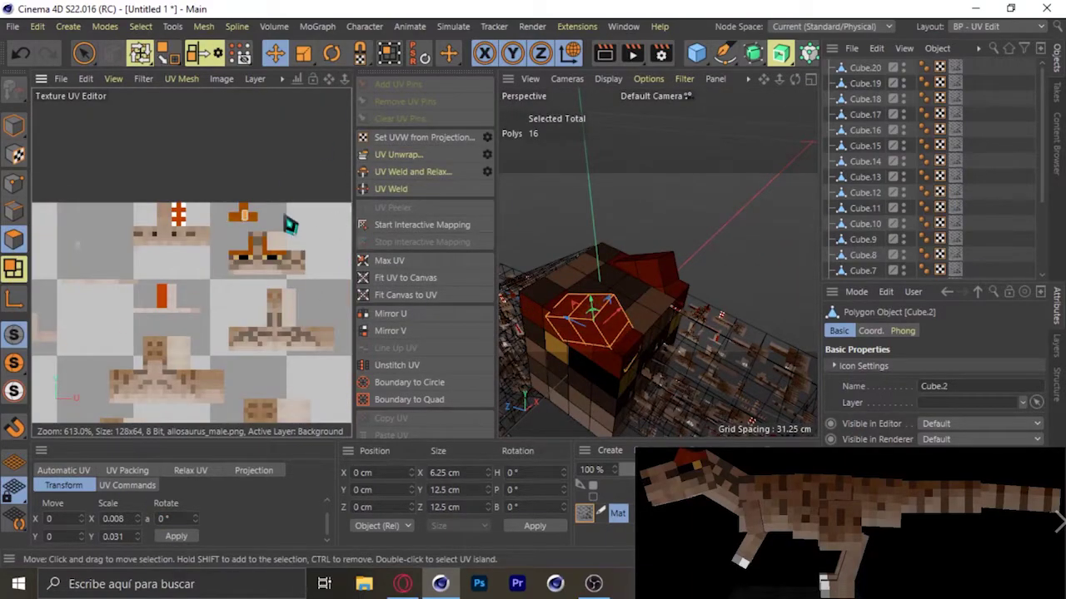
pyautogui.scroll(5, 275, 202)
pyautogui.scroll(-3, 907, 250)
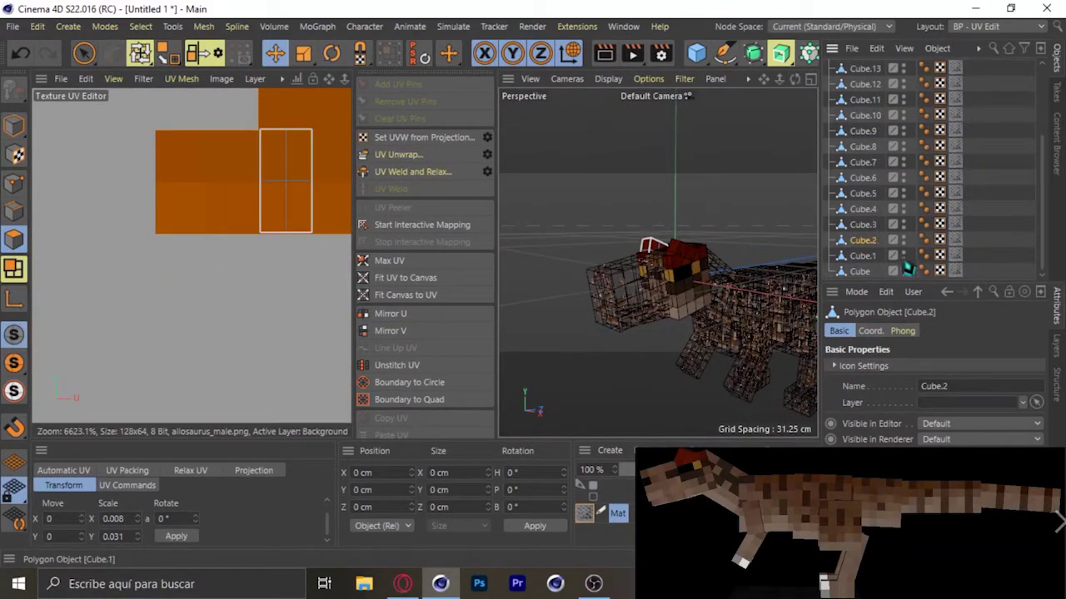
# - Select Cube.3, frame it in the view and restore its polygon selection
pyautogui.click(863, 224)
pyautogui.scroll(-5, 267, 299)
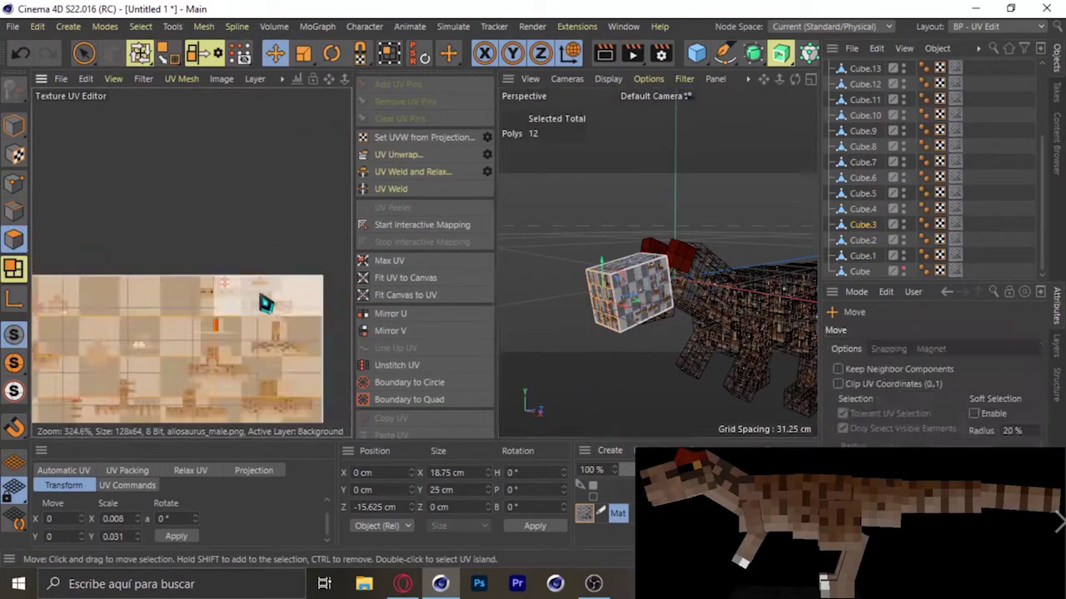
pyautogui.hotkey('ctrl', 'shift', 'z')
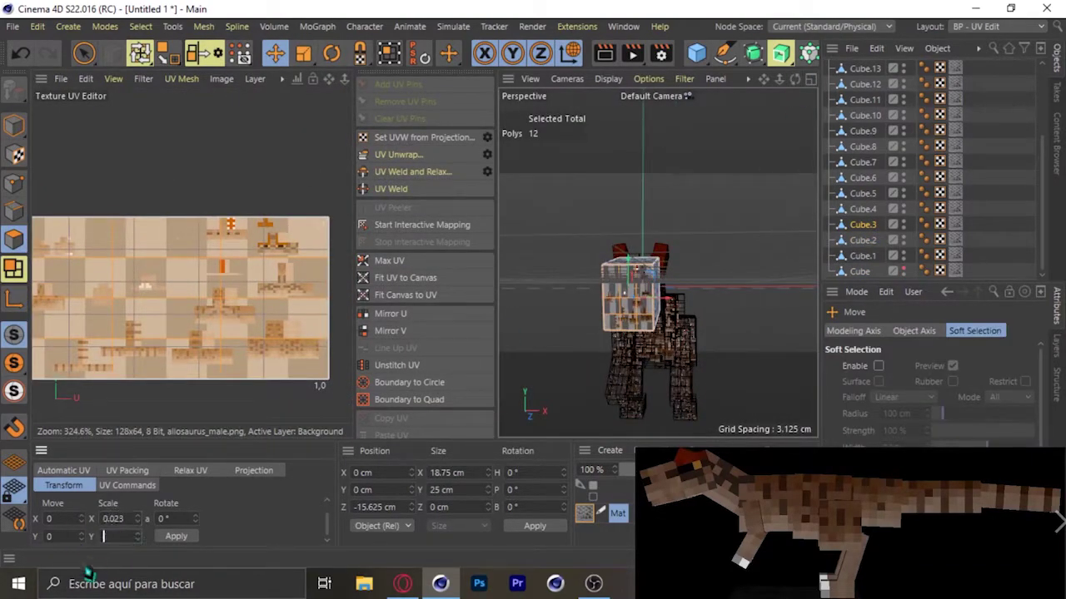
pyautogui.scroll(3, 226, 250)
pyautogui.scroll(2, 256, 310)
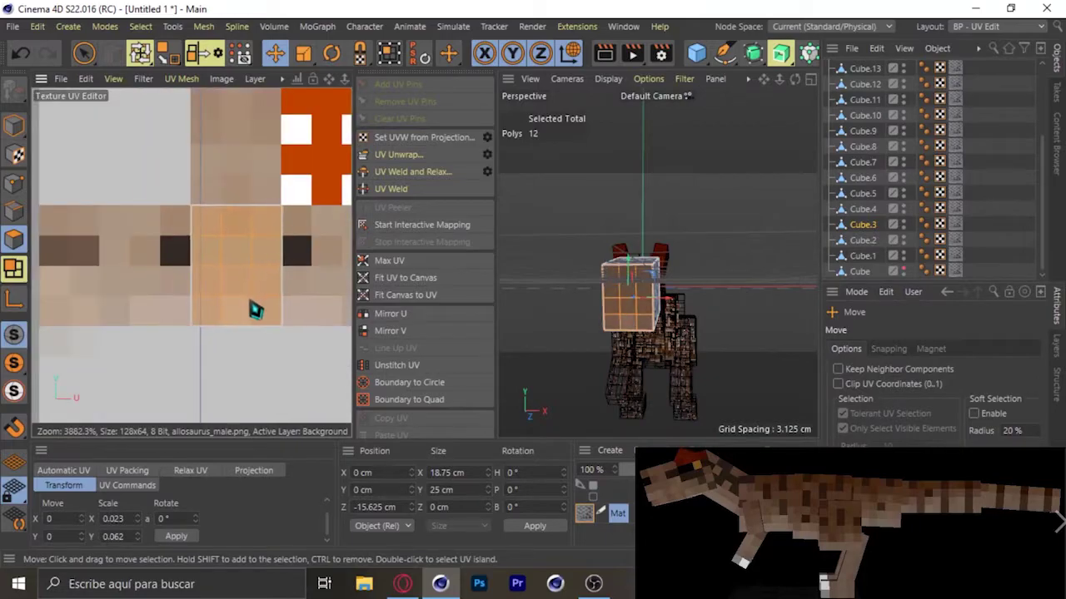
pyautogui.scroll(2, 254, 310)
pyautogui.hotkey('ctrl', 'z')
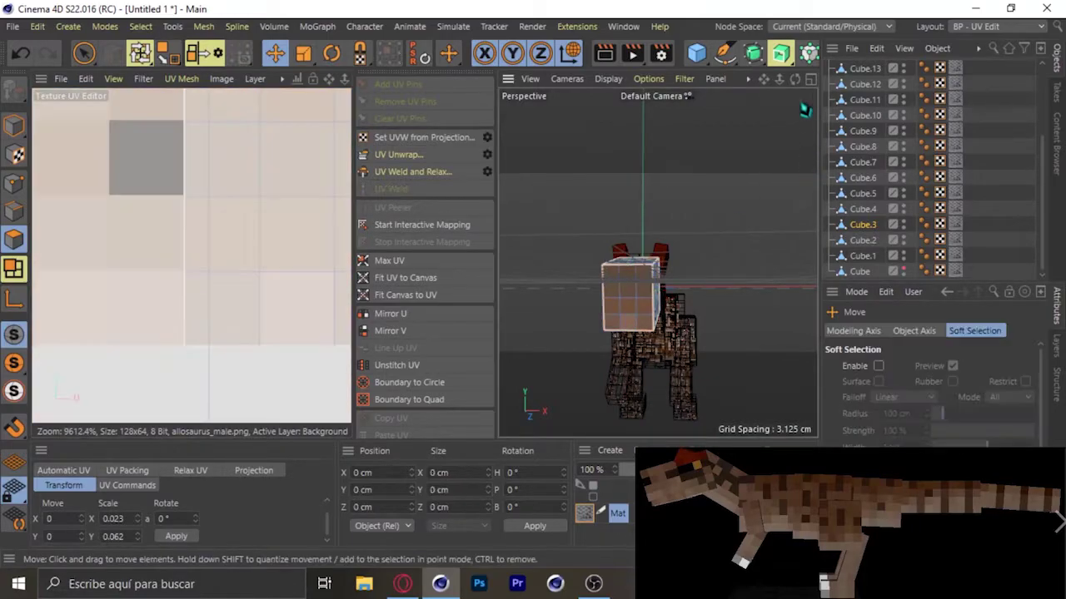
pyautogui.hotkey('ctrl', 'y')
pyautogui.scroll(2, 231, 257)
pyautogui.scroll(2, 124, 231)
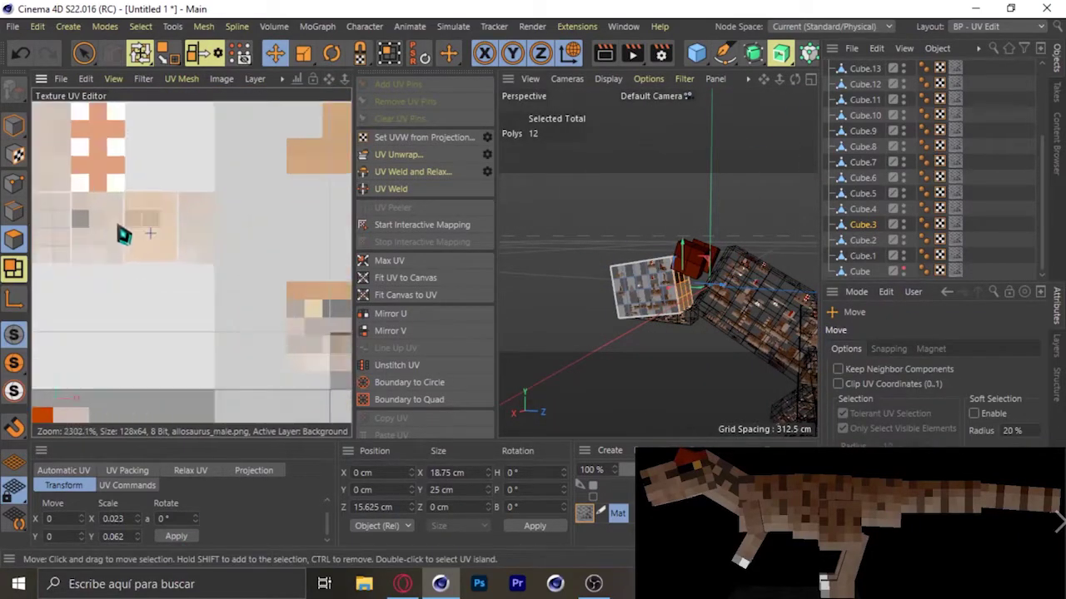
# - Set a vertical UV scale of 0.078, then undo the recent UV adjustments
pyautogui.hotkey('ctrl', 'z')
pyautogui.hotkey('ctrl', 'z')
pyautogui.hotkey('ctrl', 'z')
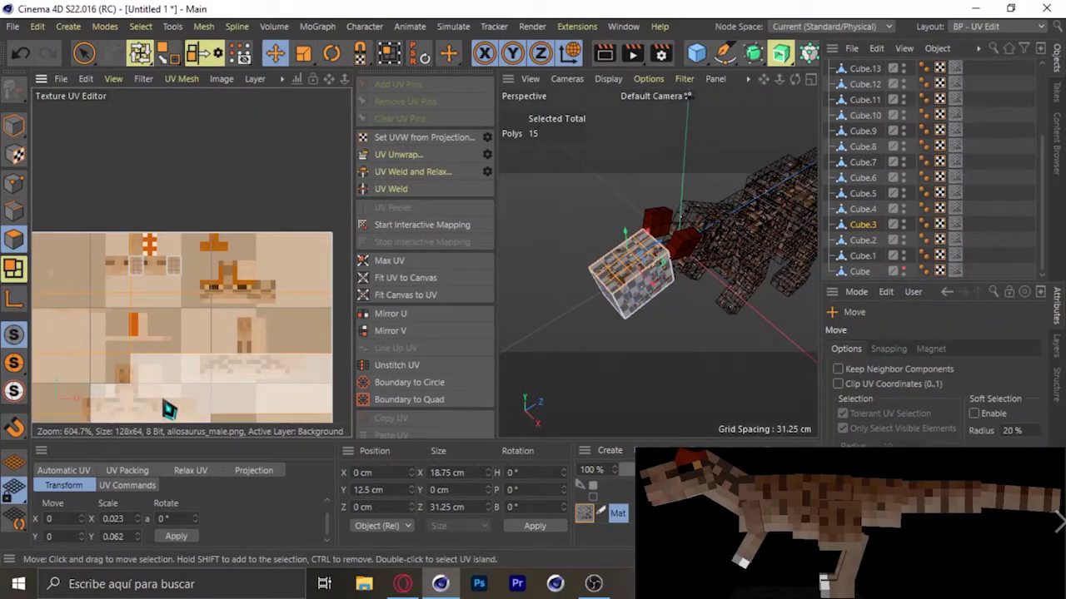
pyautogui.click(117, 536)
pyautogui.press('Return')
pyautogui.scroll(3, 119, 250)
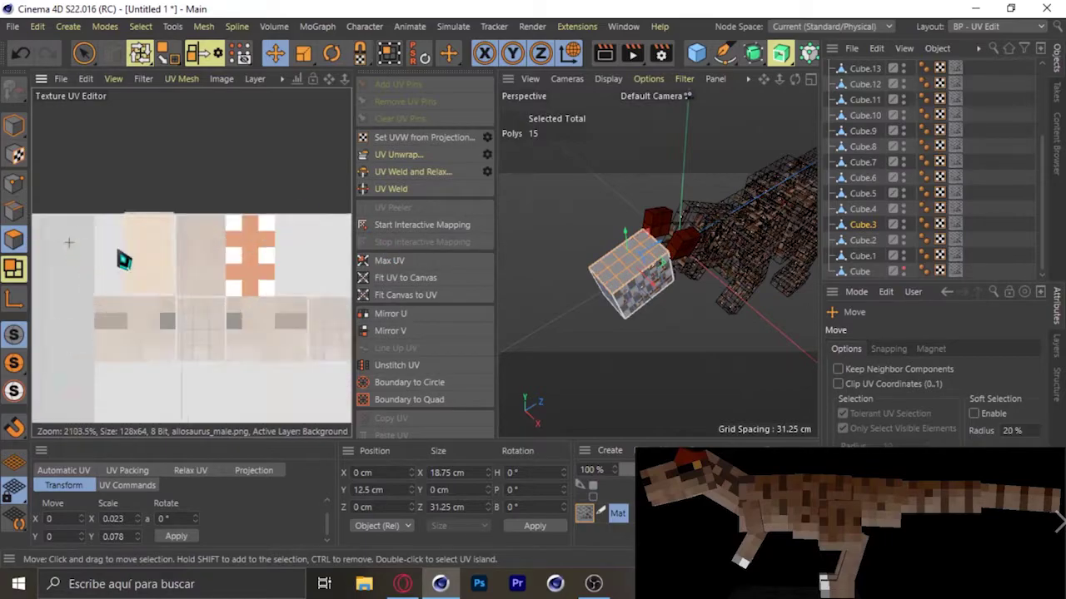
pyautogui.scroll(3, 280, 286)
pyautogui.hotkey('ctrl', 'z')
pyautogui.hotkey('ctrl', 'z')
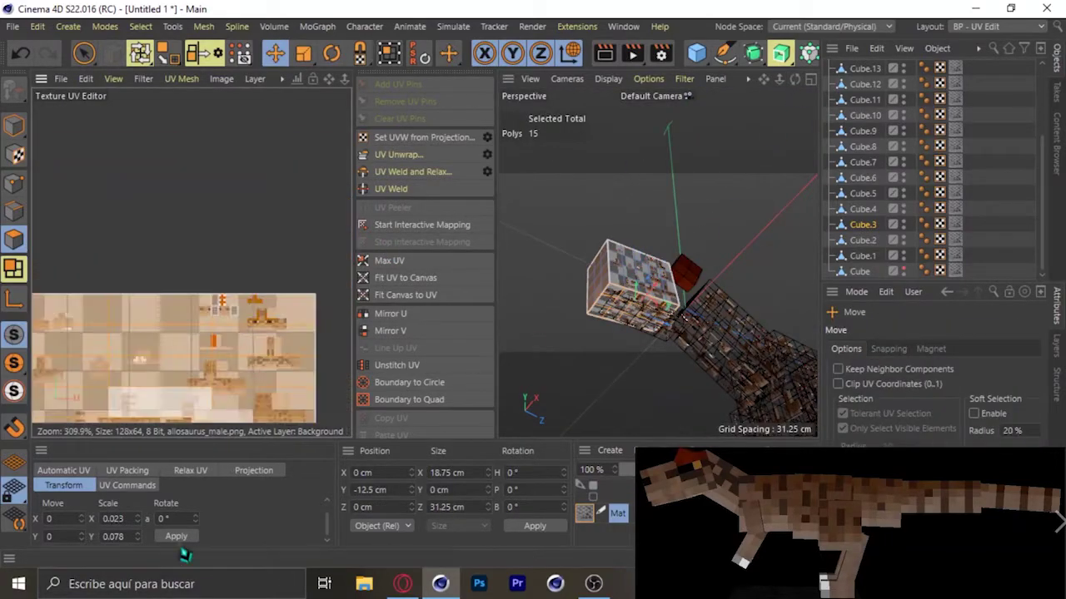
pyautogui.scroll(5, 286, 293)
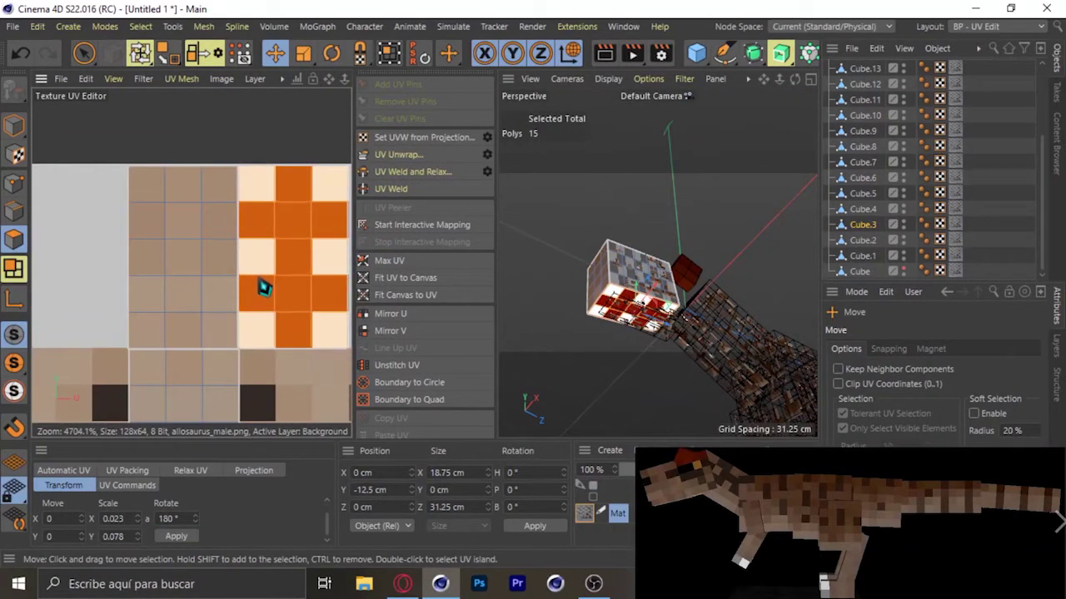
pyautogui.hotkey('ctrl', 'z')
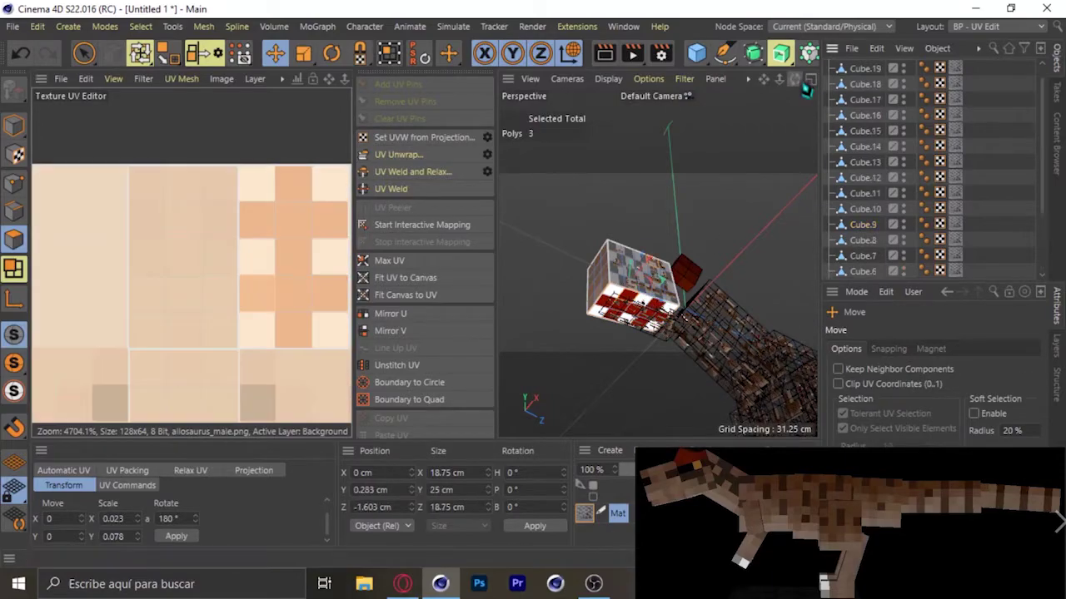
# - Undo one more UV change and apply the new 0.039 × 0.016 scale to Cube.4's UV faces
pyautogui.hotkey('ctrl', 'z')
pyautogui.hotkey('ctrl', 'z')
pyautogui.hotkey('ctrl', 'z')
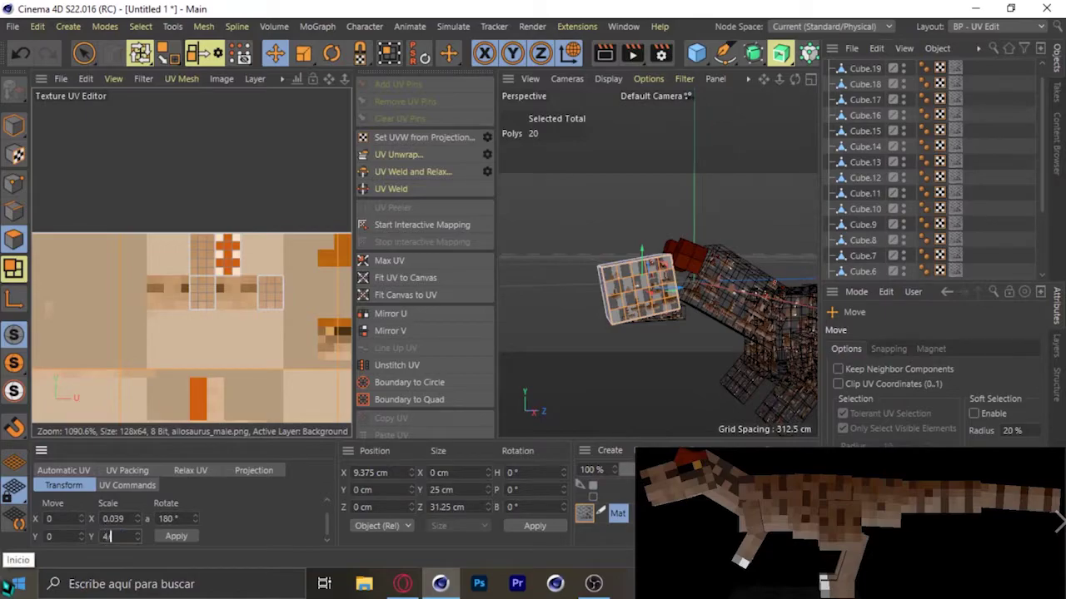
pyautogui.scroll(2, 222, 297)
pyautogui.scroll(1, 221, 298)
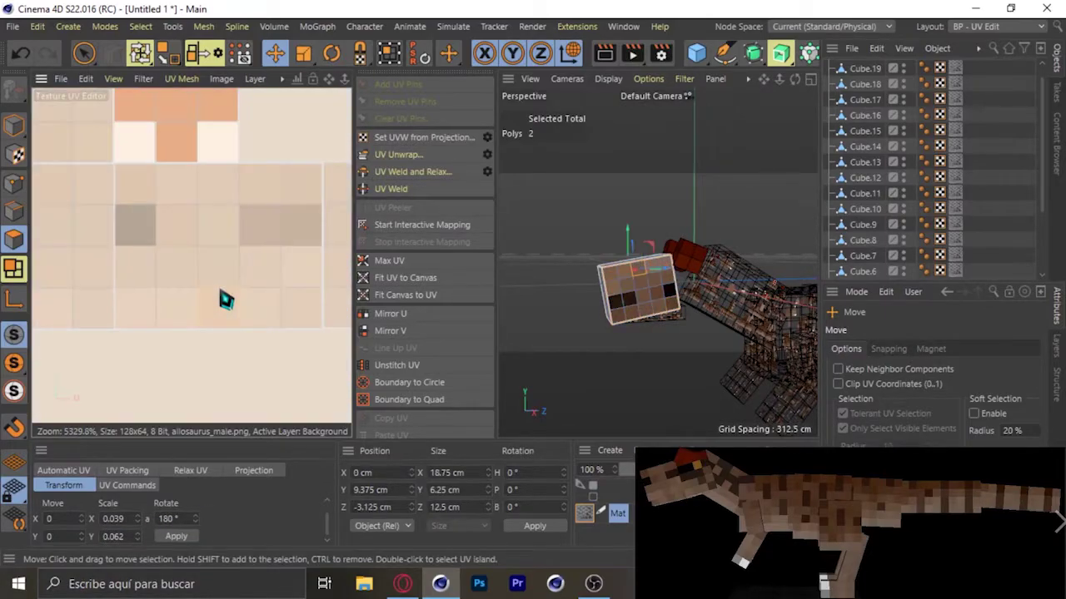
pyautogui.click(170, 536)
pyautogui.scroll(-2, 226, 314)
pyautogui.scroll(-2, 227, 314)
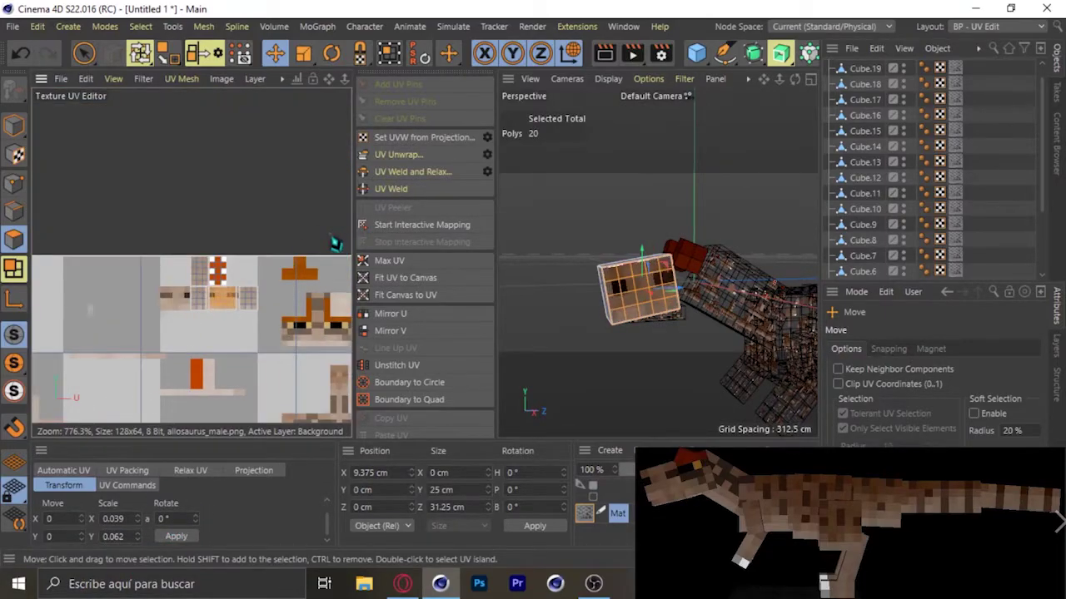
# - Check the mapping against the texture and select Cube.5 for mapping next
pyautogui.scroll(3, 226, 313)
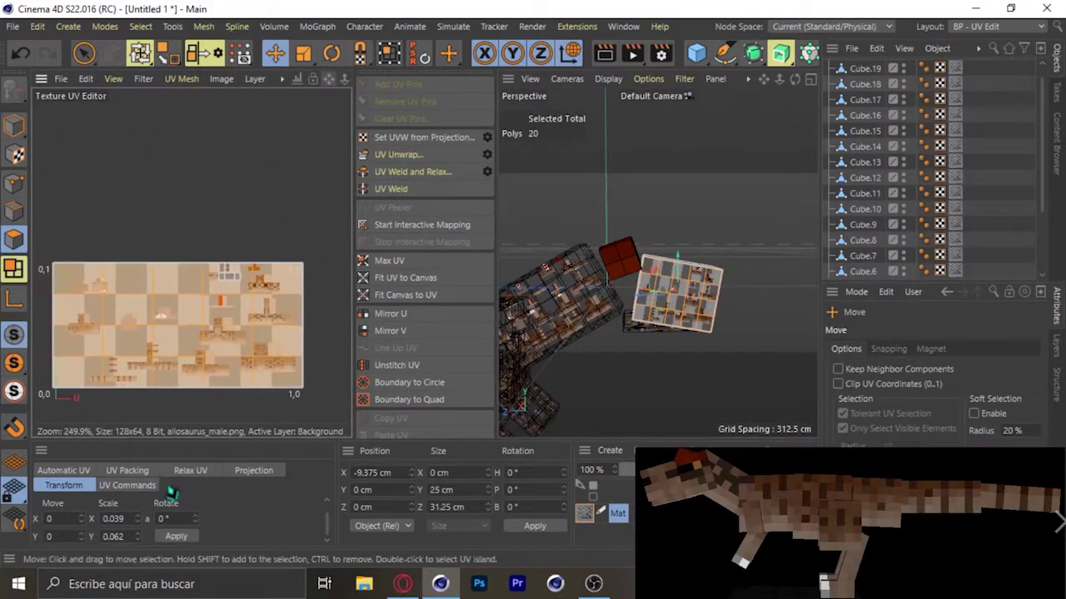
pyautogui.scroll(2, 273, 222)
pyautogui.scroll(3, 256, 190)
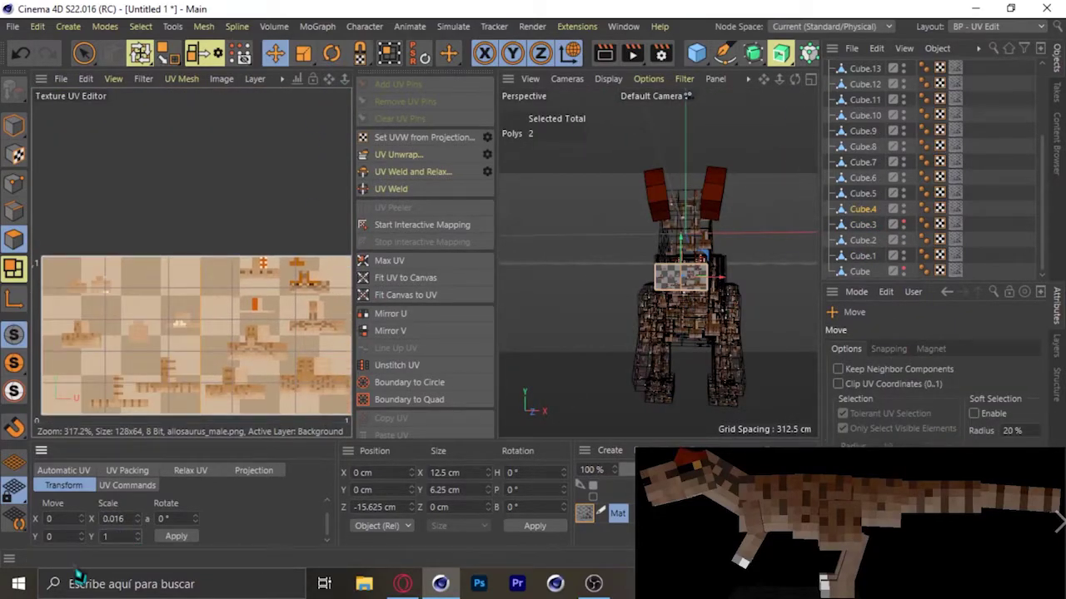
pyautogui.scroll(2, 255, 309)
pyautogui.scroll(3, 274, 257)
pyautogui.scroll(2, 214, 286)
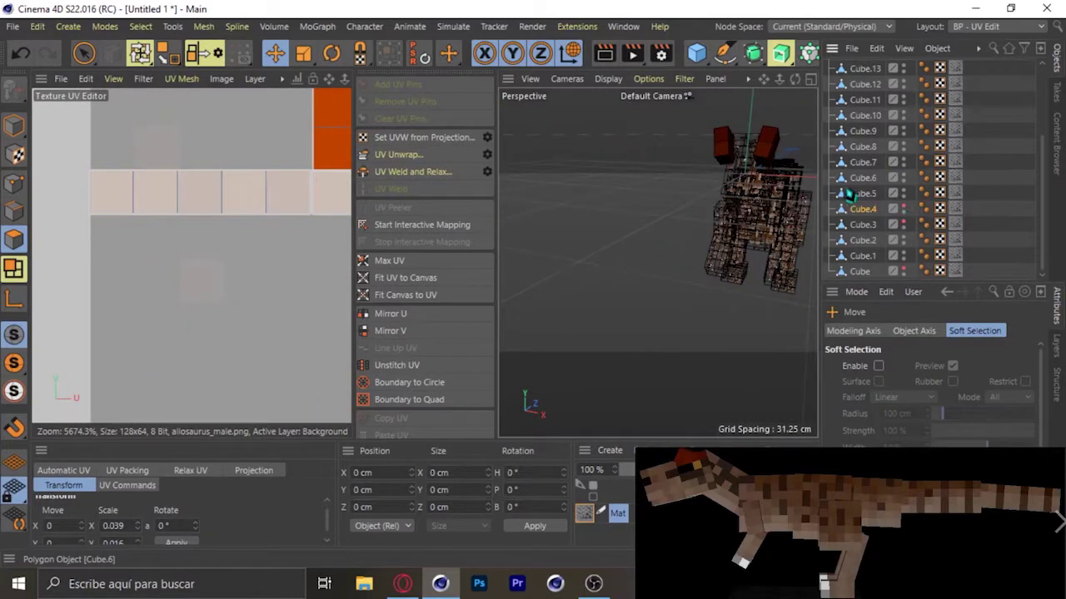
pyautogui.click(857, 193)
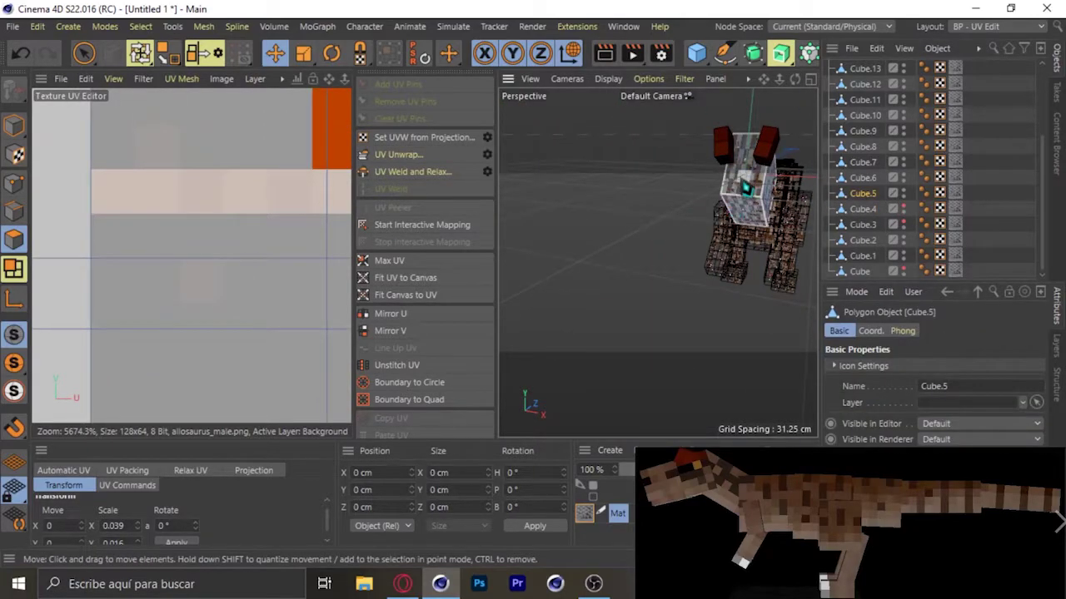
# - Commit a 3/12 horizontal UV scale for Cube.5's faces
pyautogui.press('Return')
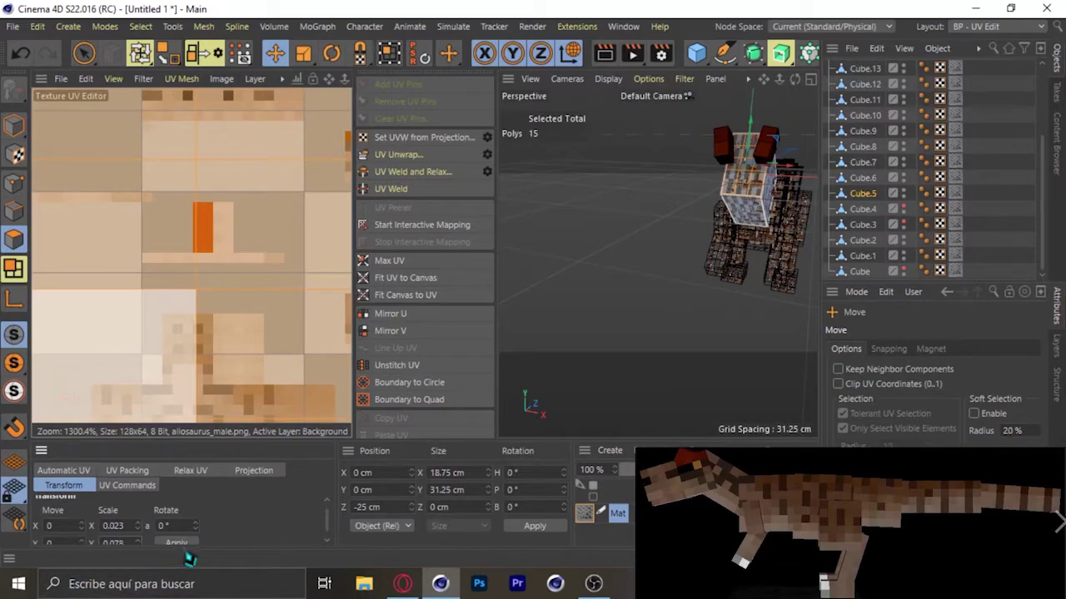
pyautogui.scroll(2, 183, 340)
pyautogui.scroll(2, 158, 302)
pyautogui.scroll(2, 248, 341)
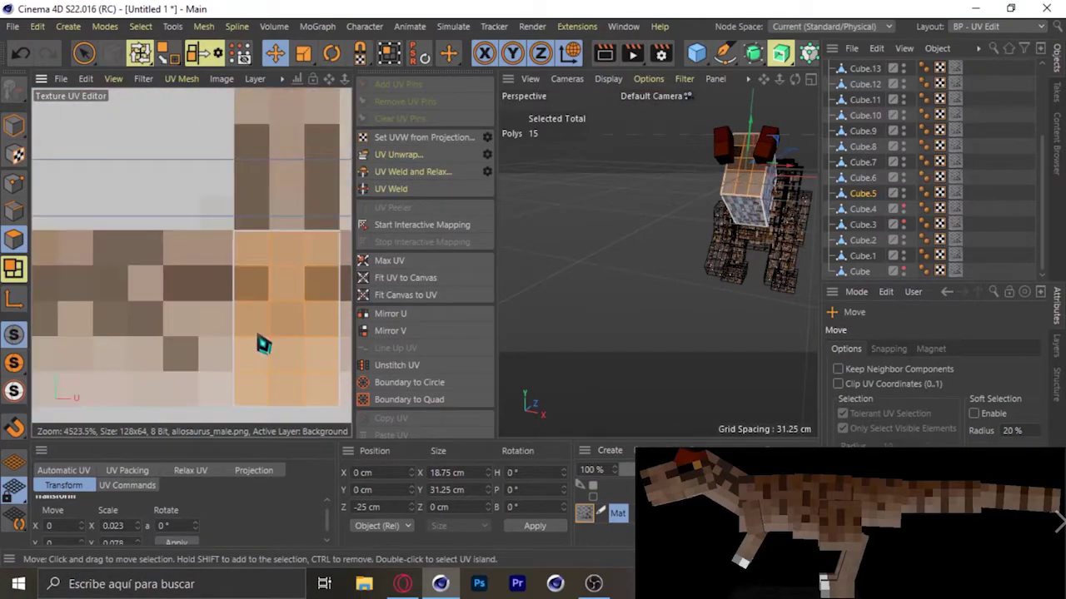
pyautogui.scroll(-3, 264, 345)
pyautogui.scroll(3, 658, 257)
pyautogui.scroll(-4, 179, 328)
pyautogui.scroll(-3, 266, 404)
pyautogui.scroll(5, 241, 387)
pyautogui.scroll(5, 238, 333)
pyautogui.scroll(4, 238, 333)
pyautogui.scroll(-2, 658, 263)
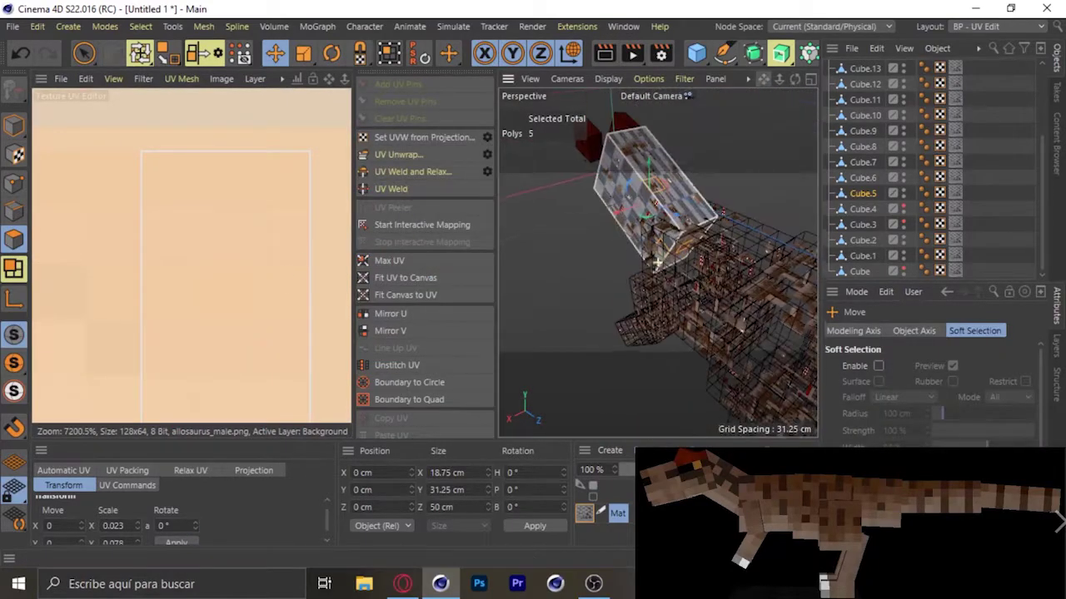
# - Select all of Cube.5's polygons and enter 8/64 as the vertical UV scale
pyautogui.hotkey('ctrl', 'a')
pyautogui.scroll(-10, 247, 319)
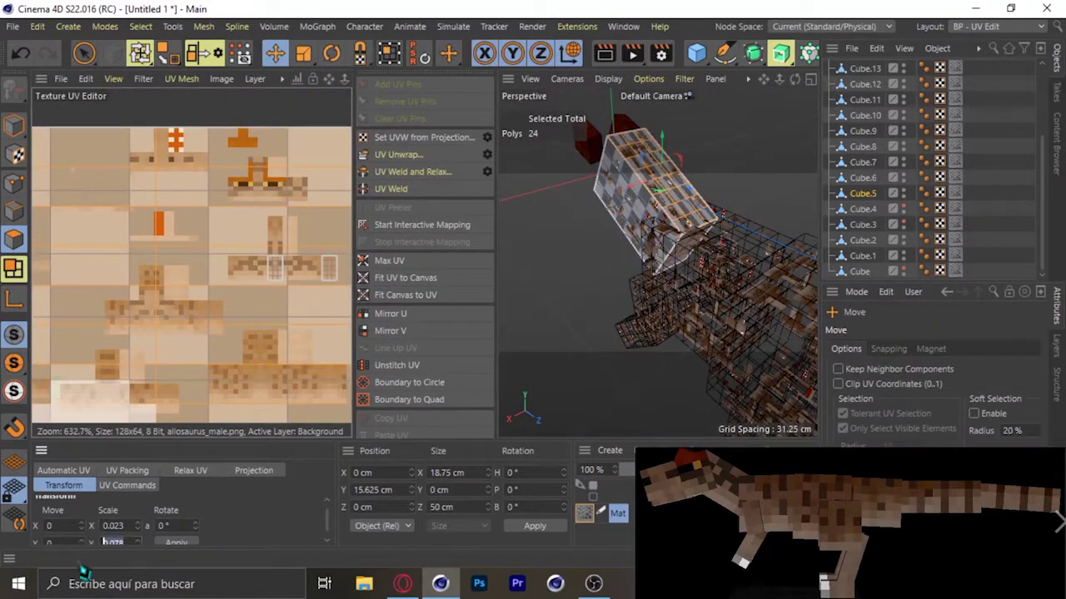
pyautogui.write('64')
pyautogui.scroll(5, 346, 231)
pyautogui.scroll(6, 284, 232)
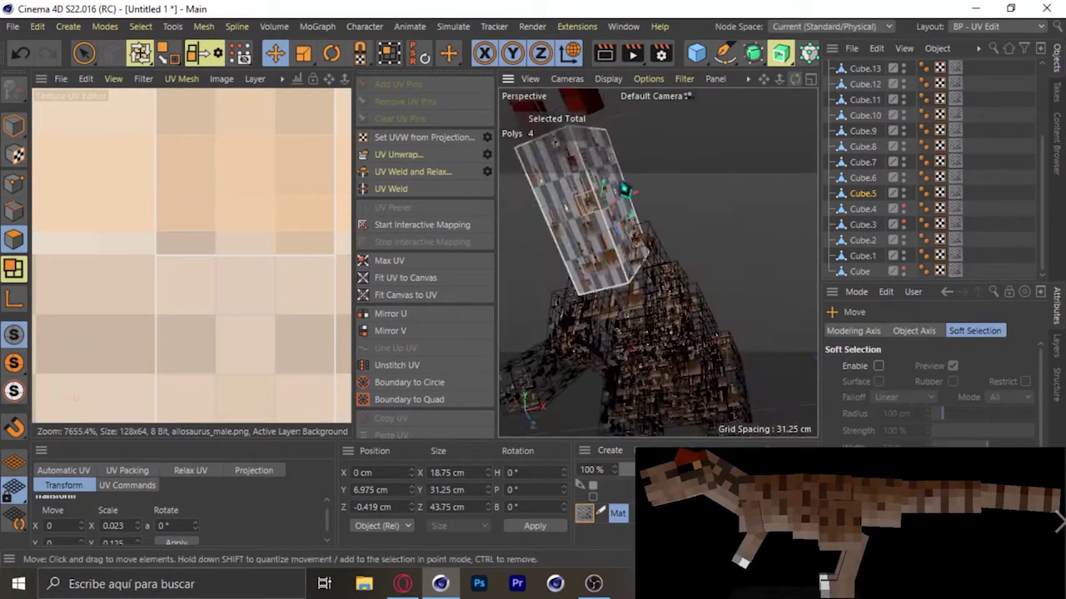
pyautogui.scroll(-8, 214, 320)
pyautogui.scroll(-7, 214, 321)
pyautogui.scroll(3, 202, 364)
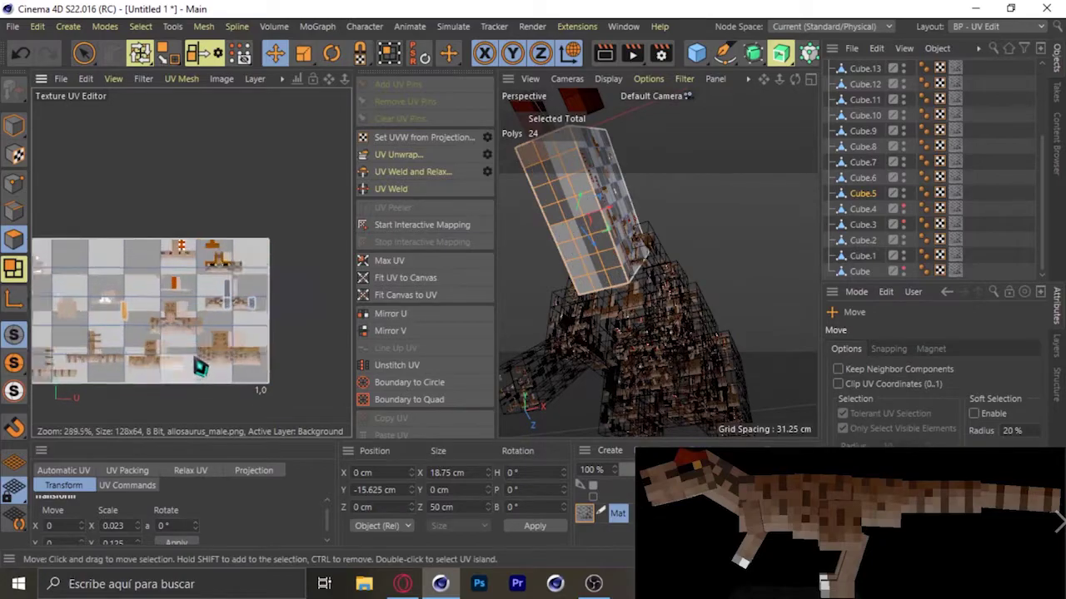
pyautogui.scroll(8, 274, 309)
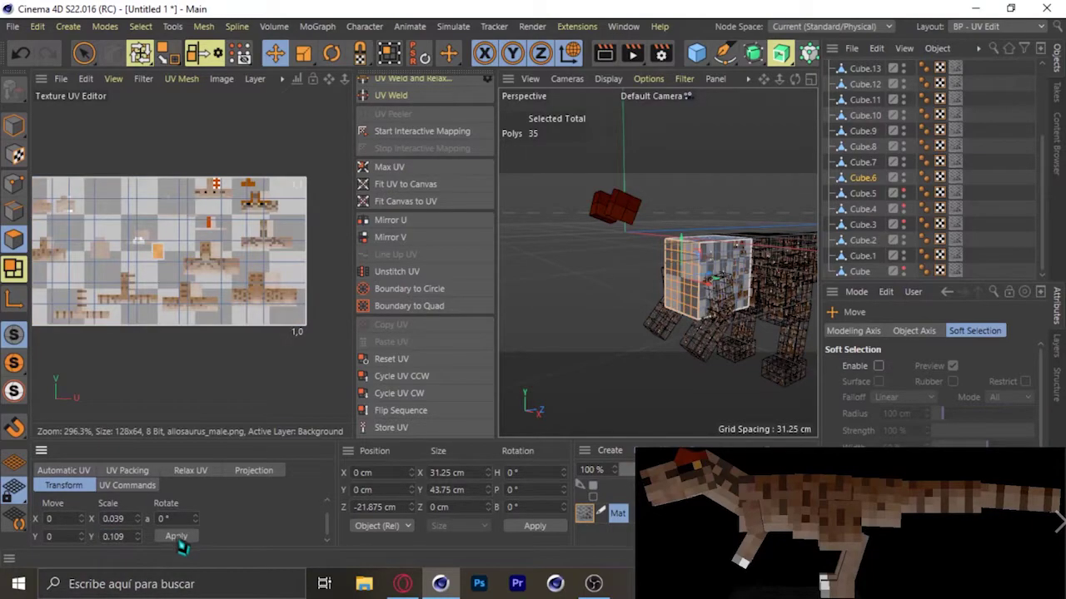
# - Move Cube.6's UV islands onto the texture's body region at 0.055 × 0.109 scale
pyautogui.scroll(5, 131, 308)
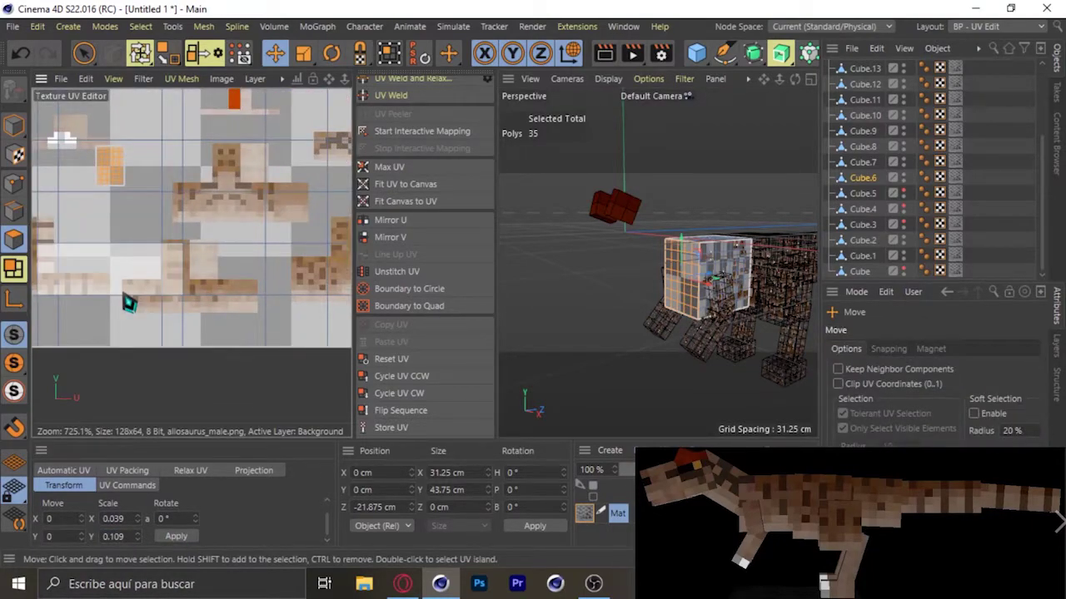
pyautogui.scroll(6, 207, 203)
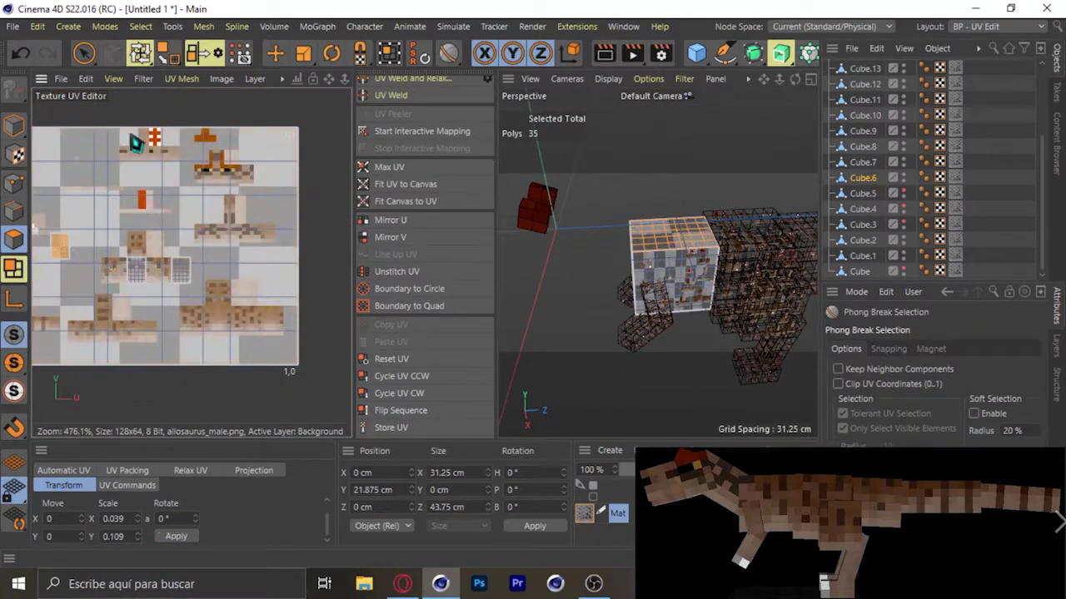
pyautogui.press('e')
pyautogui.scroll(8, 166, 258)
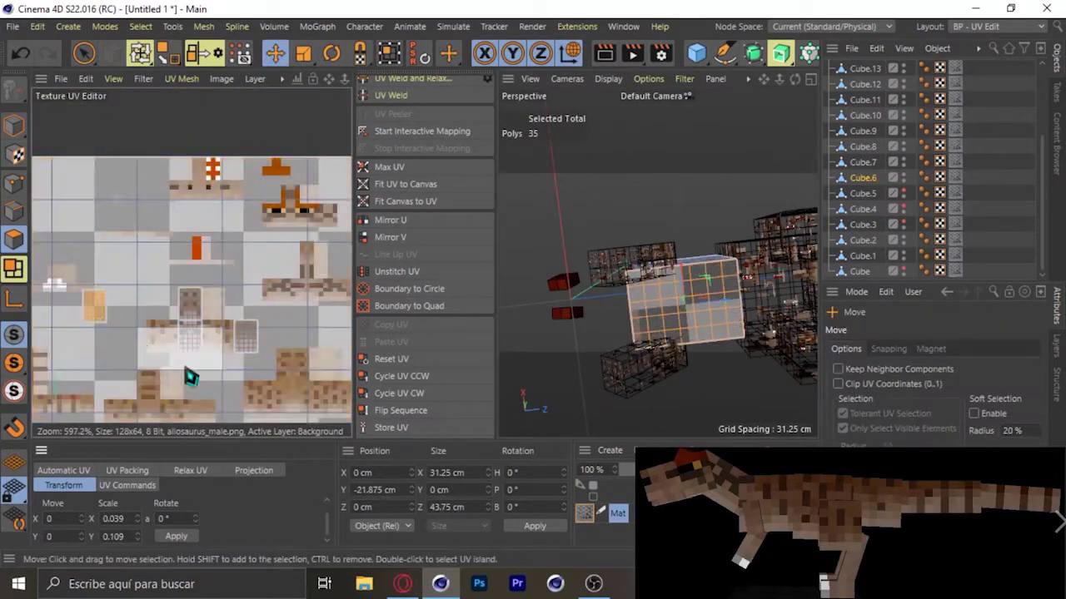
pyautogui.scroll(6, 190, 376)
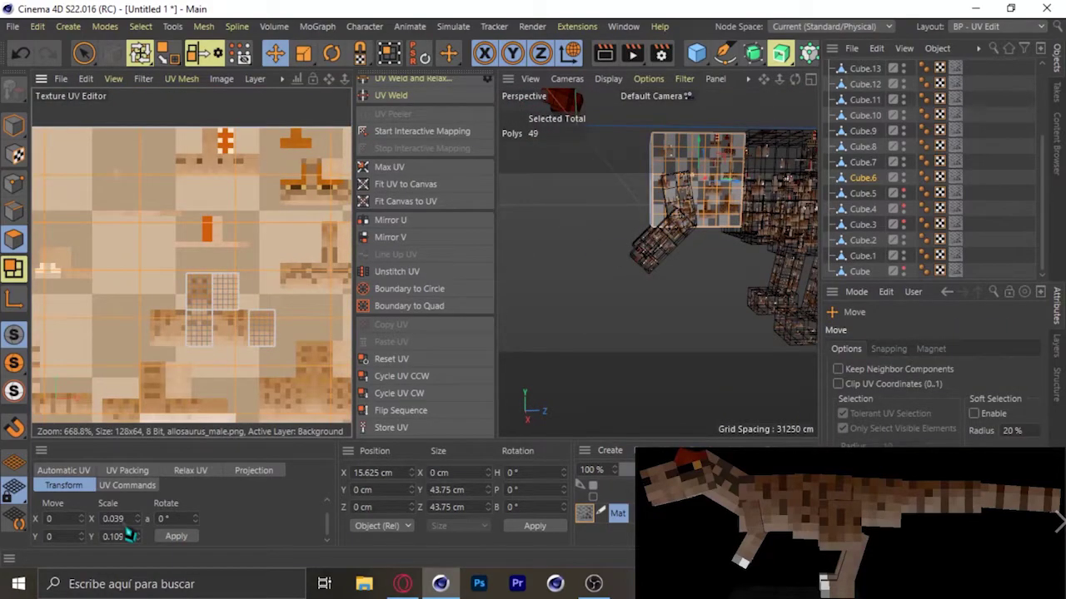
pyautogui.scroll(3, 221, 361)
pyautogui.scroll(3, 214, 347)
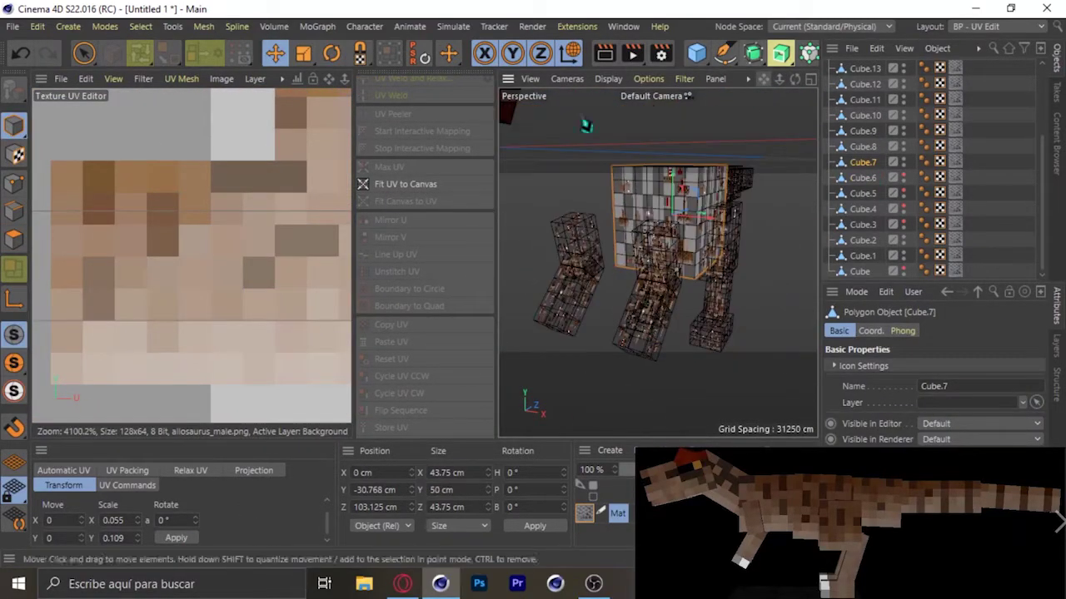
# - Apply the 8/64 vertical scale to Cube.7's UVs, giving 0.055 × 0.125
pyautogui.click(164, 539)
pyautogui.scroll(-3, 207, 285)
pyautogui.scroll(3, 221, 273)
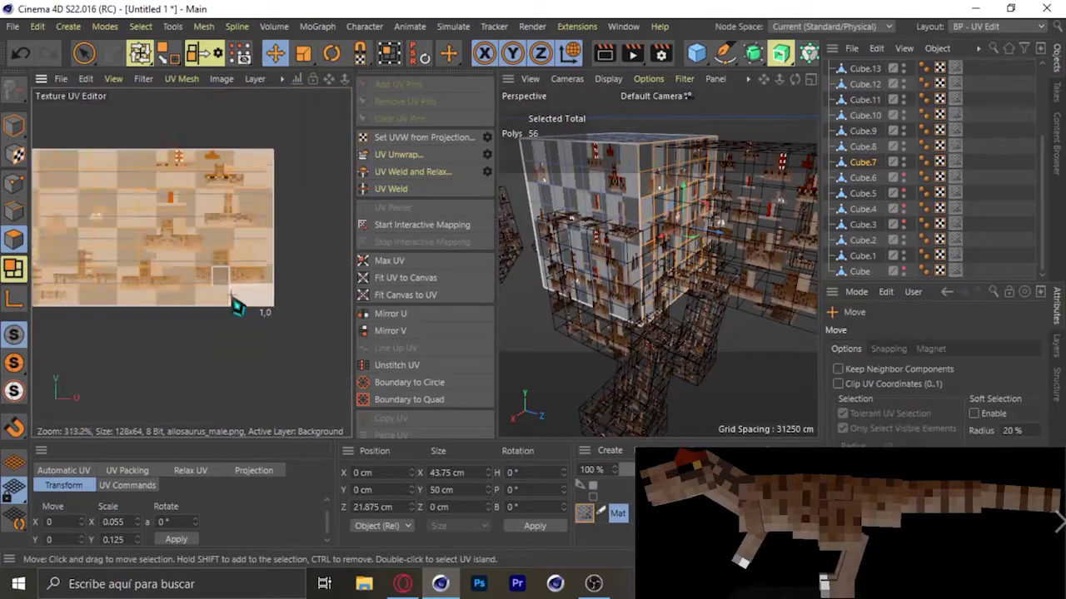
pyautogui.scroll(2, 238, 305)
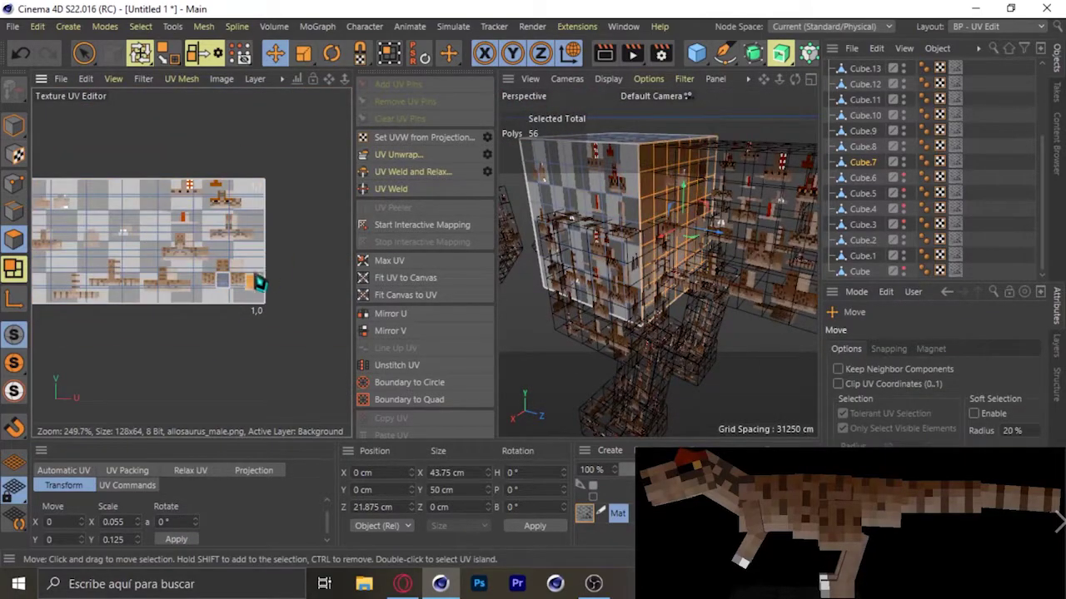
pyautogui.scroll(2, 258, 281)
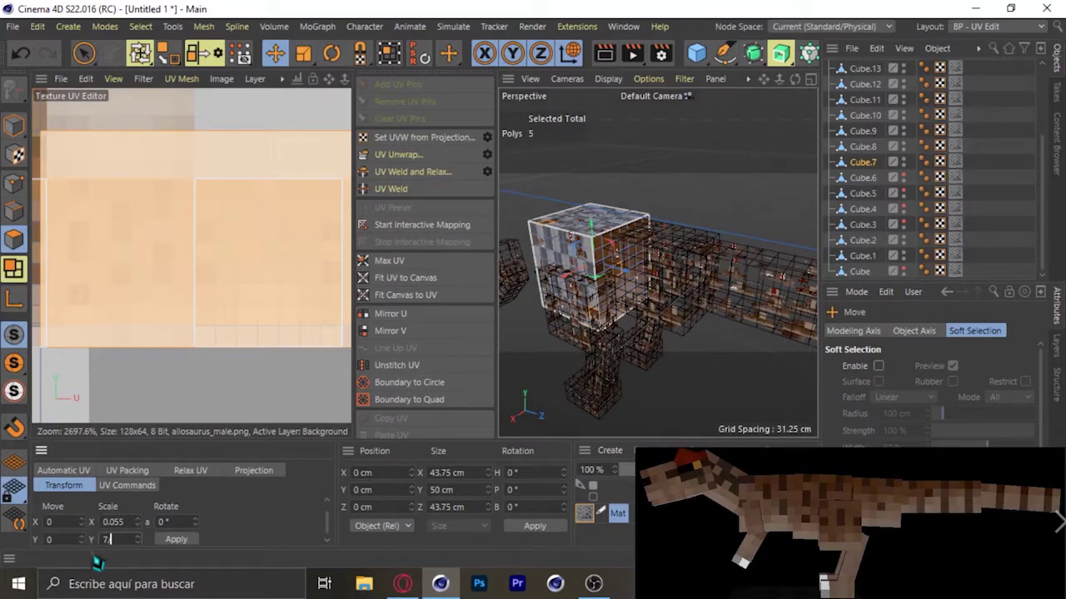
pyautogui.scroll(-3, 202, 292)
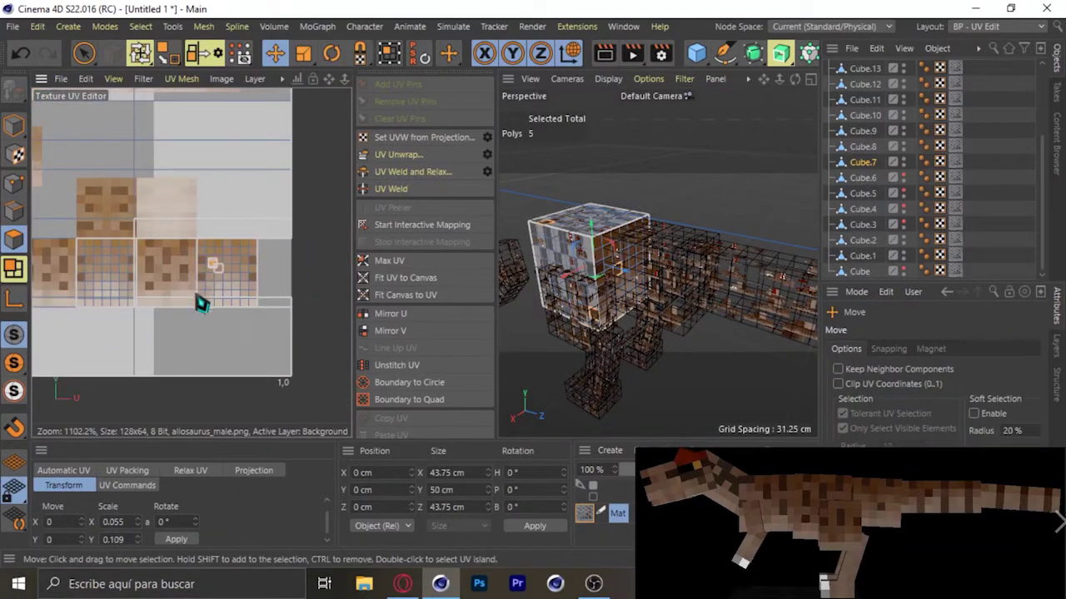
pyautogui.scroll(2, 125, 250)
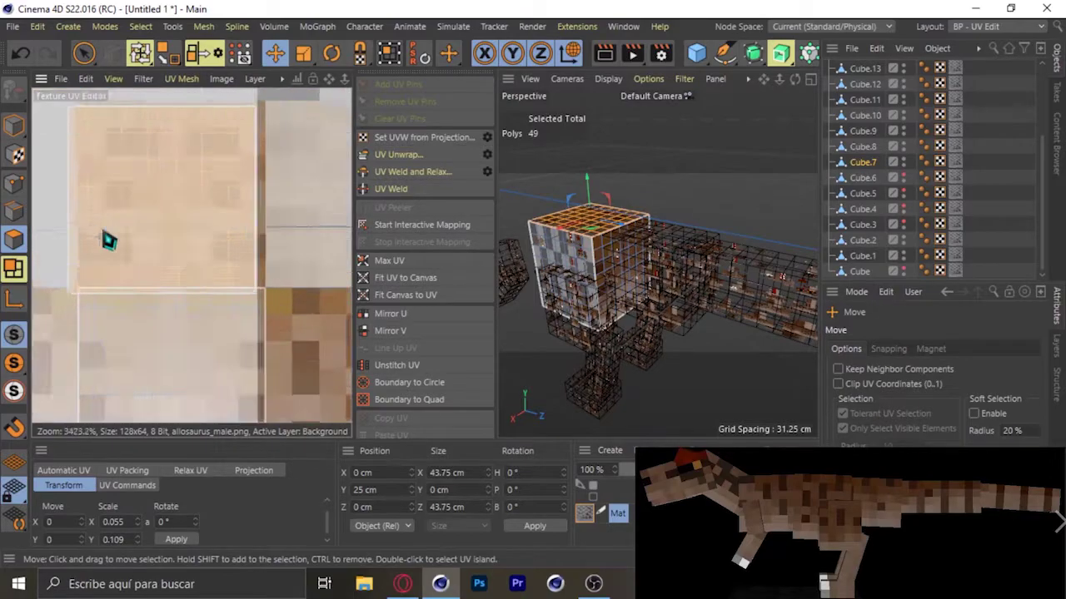
pyautogui.scroll(2, 158, 220)
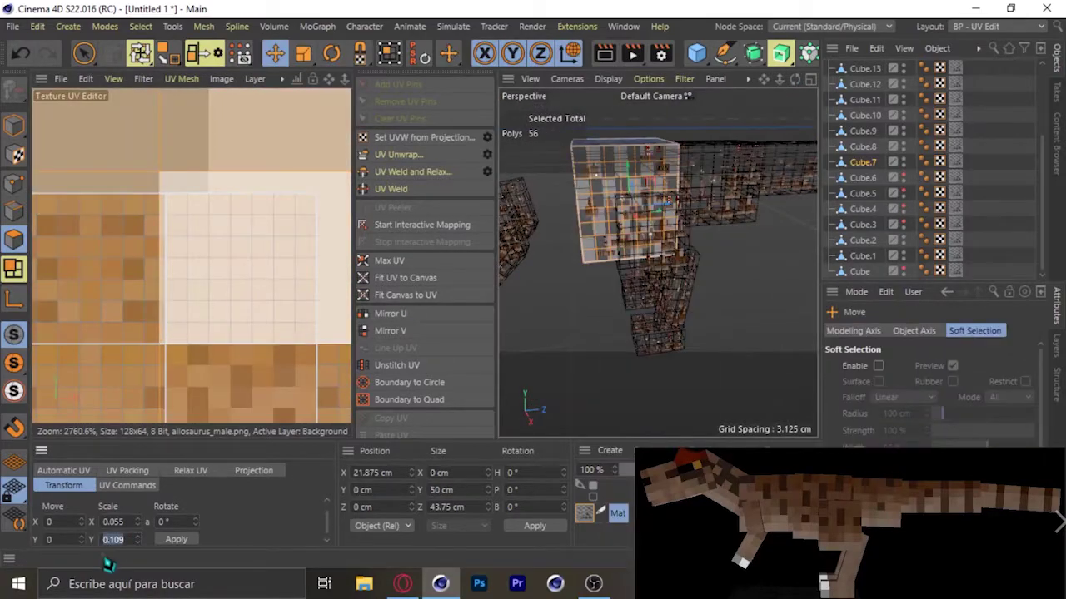
pyautogui.scroll(2, 158, 333)
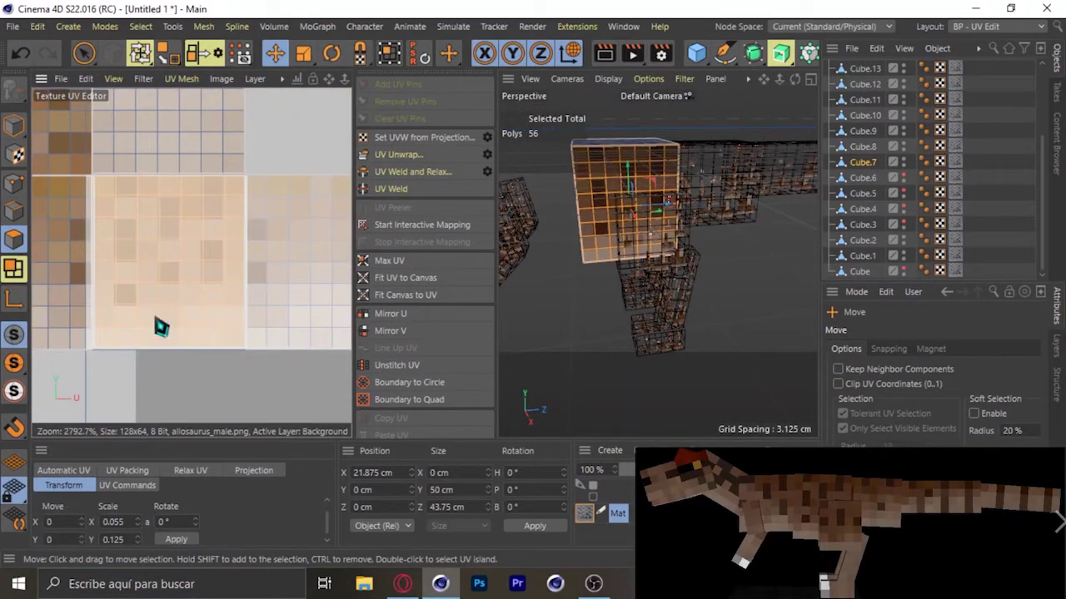
pyautogui.scroll(1, 171, 304)
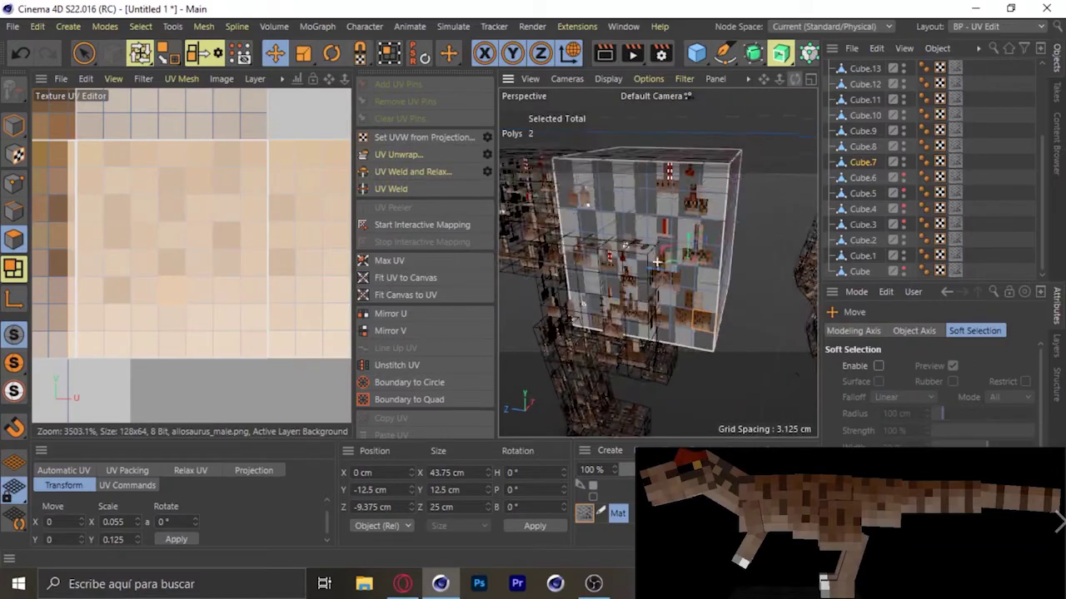
pyautogui.scroll(-3, 166, 291)
pyautogui.scroll(-2, 171, 295)
pyautogui.scroll(3, 178, 291)
pyautogui.scroll(2, 172, 302)
# - Adjust a single Cube.7 UV face, then select Cube.8 for UV polygon editing
pyautogui.click(198, 286)
pyautogui.scroll(-3, 474, 281)
pyautogui.scroll(3, 474, 280)
pyautogui.scroll(-3, 579, 238)
pyautogui.scroll(3, 578, 237)
pyautogui.click(582, 333)
pyautogui.click(563, 391)
pyautogui.click(139, 53)
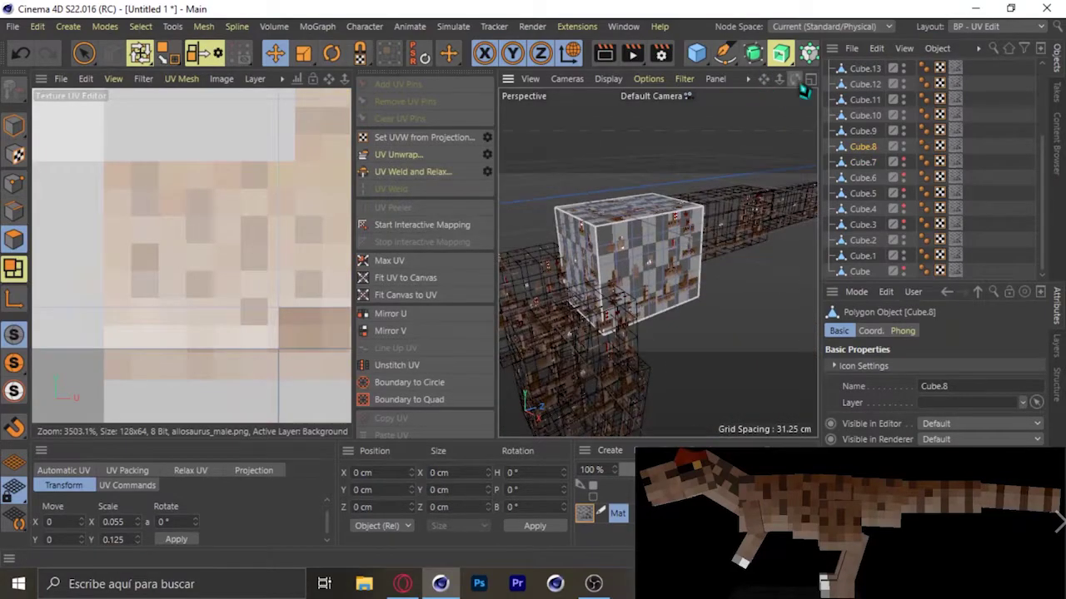
# - Frame the texture and apply a 0.055 × 0.094 scale to Cube.8's UV faces over the hip block
pyautogui.scroll(-3, 255, 328)
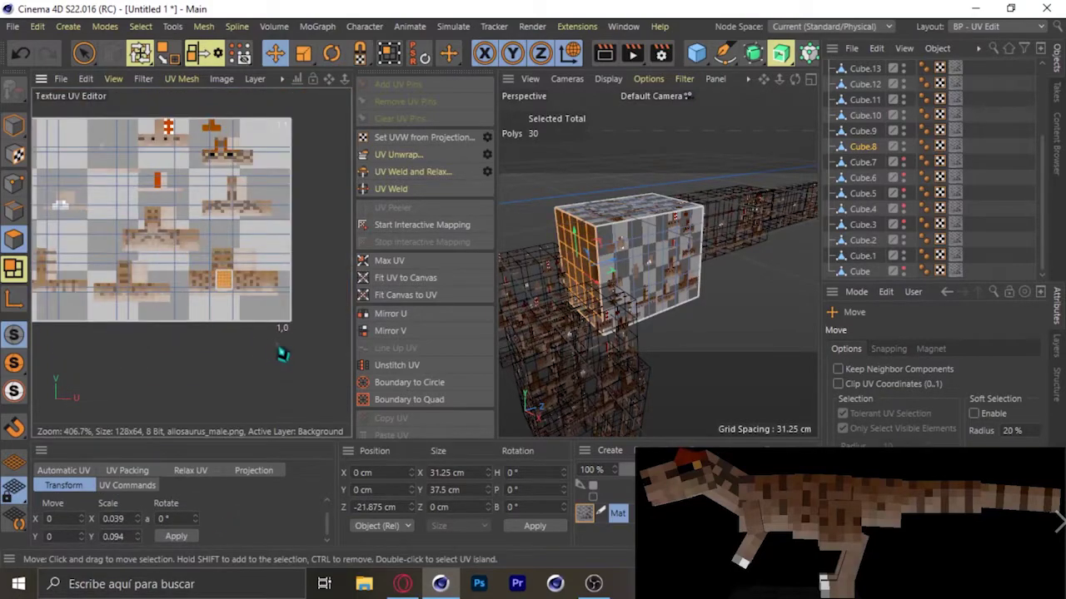
pyautogui.scroll(3, 72, 298)
pyautogui.scroll(2, 219, 262)
pyautogui.scroll(2, 219, 262)
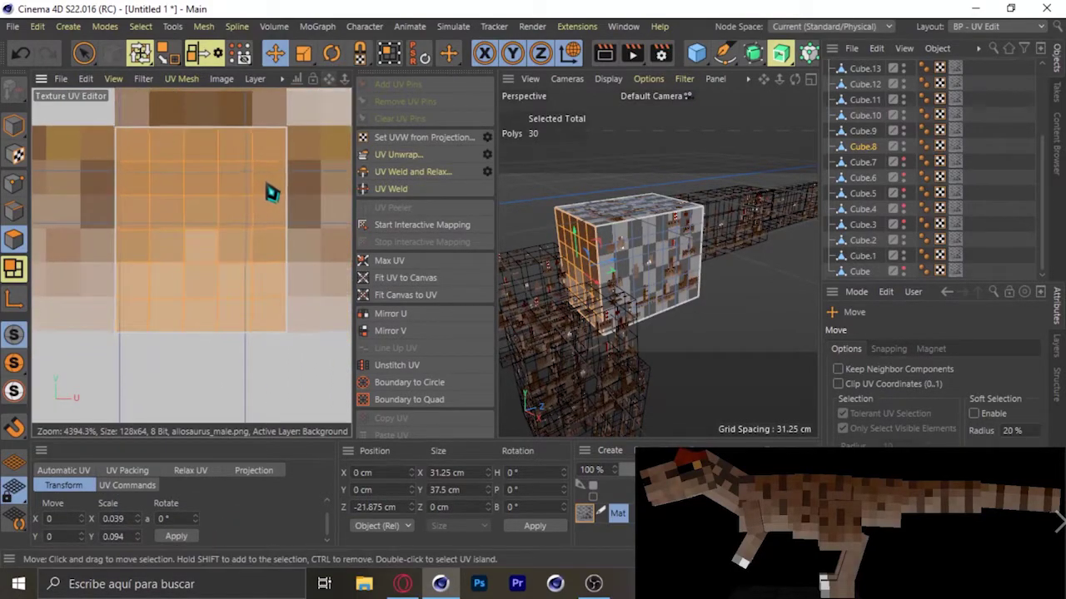
pyautogui.press('h')
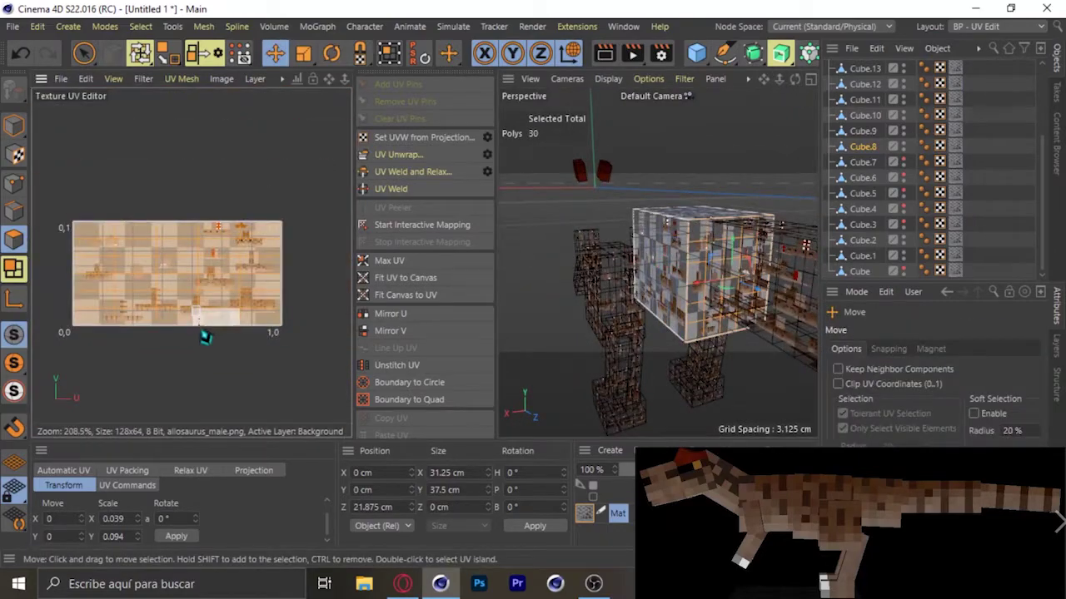
pyautogui.scroll(4, 114, 175)
pyautogui.scroll(3, 114, 176)
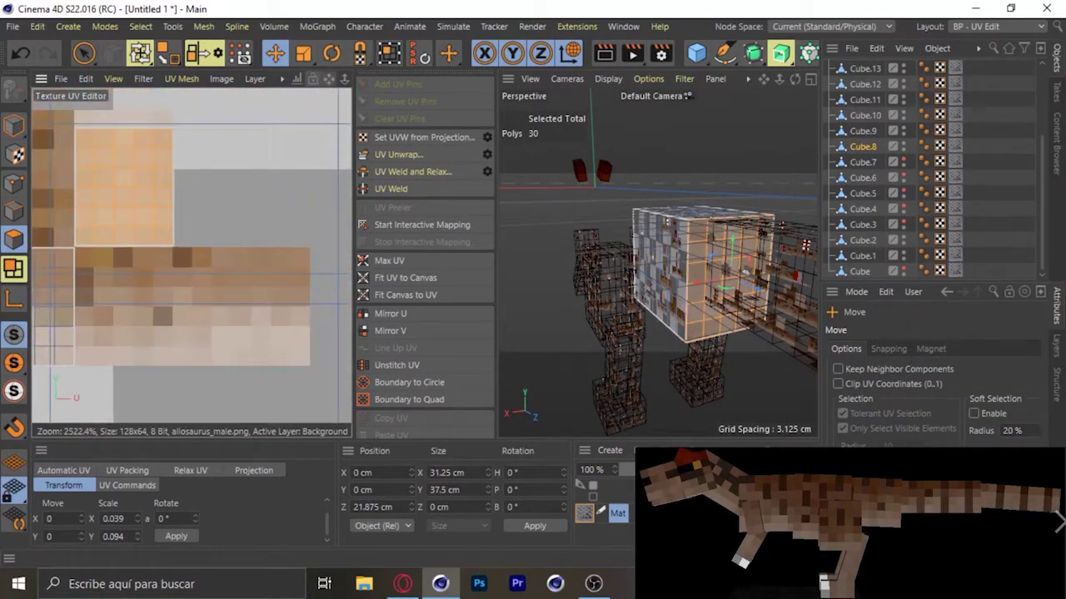
pyautogui.scroll(1, 208, 306)
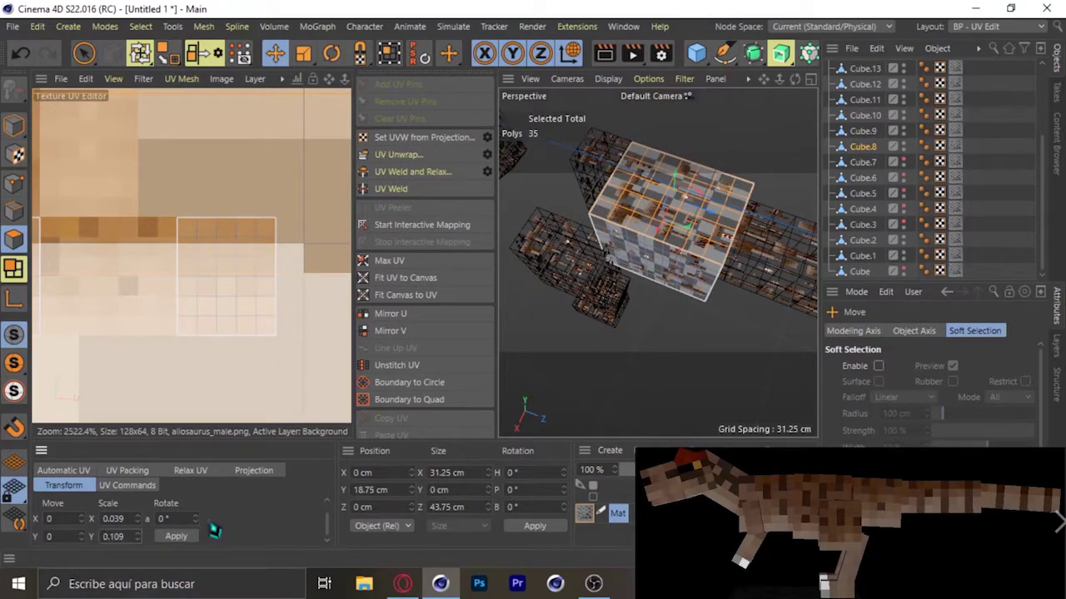
pyautogui.scroll(3, 181, 229)
pyautogui.scroll(2, 190, 245)
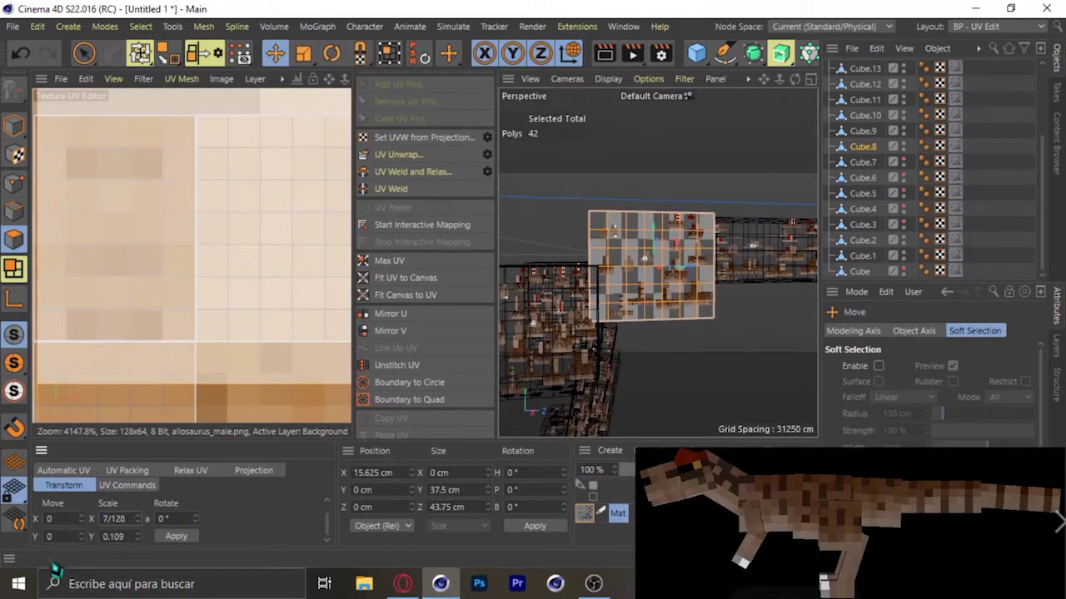
pyautogui.click(176, 537)
pyautogui.scroll(-1, 192, 250)
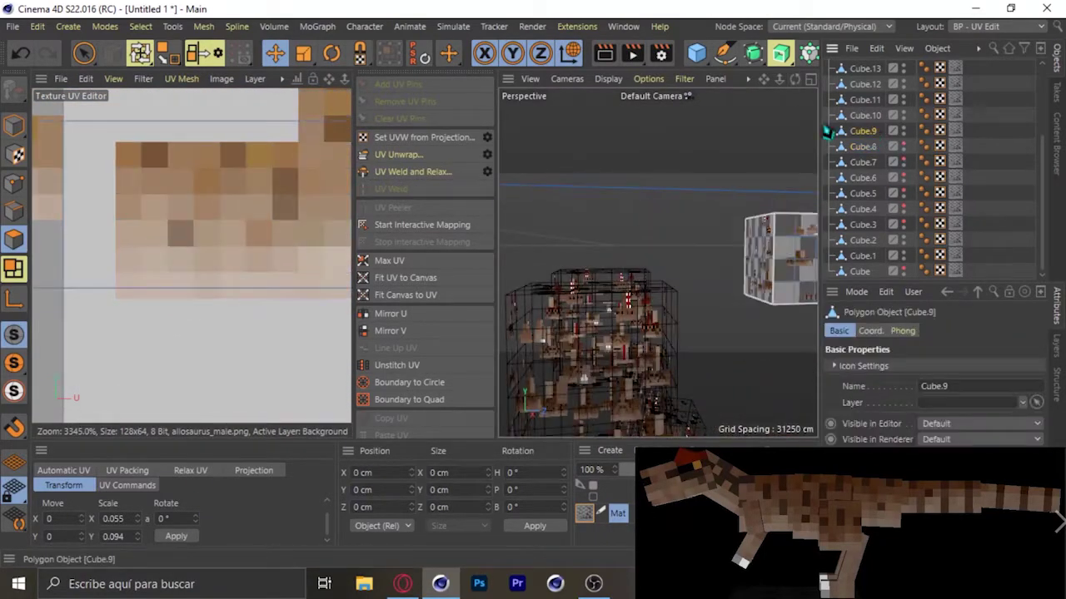
# - Select all of Cube.9's polygons and pick three of its UV islands
pyautogui.hotkey('ctrl', 'a')
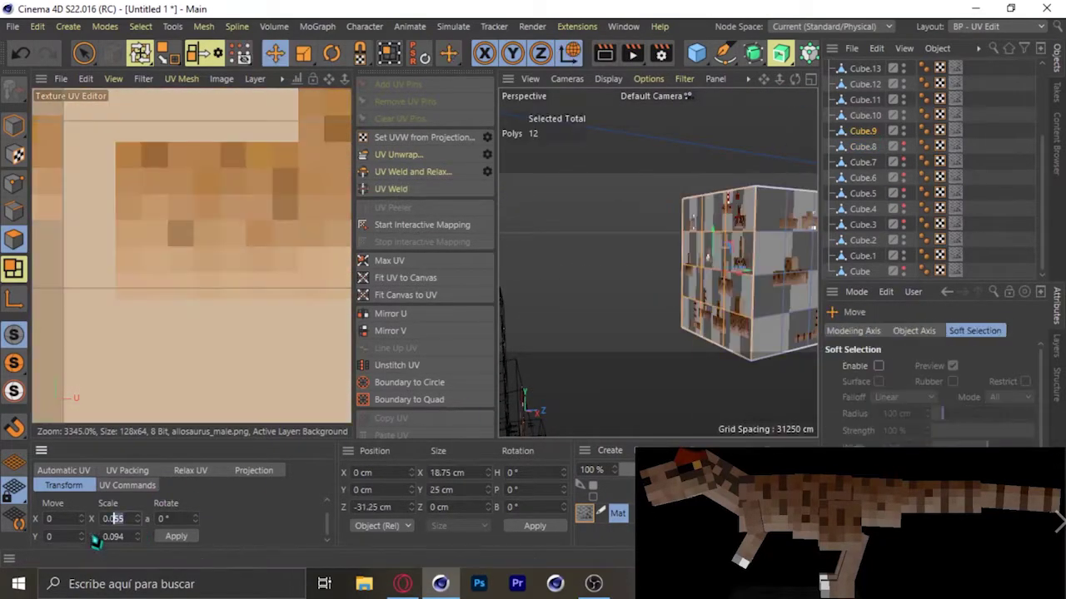
pyautogui.scroll(-3, 202, 262)
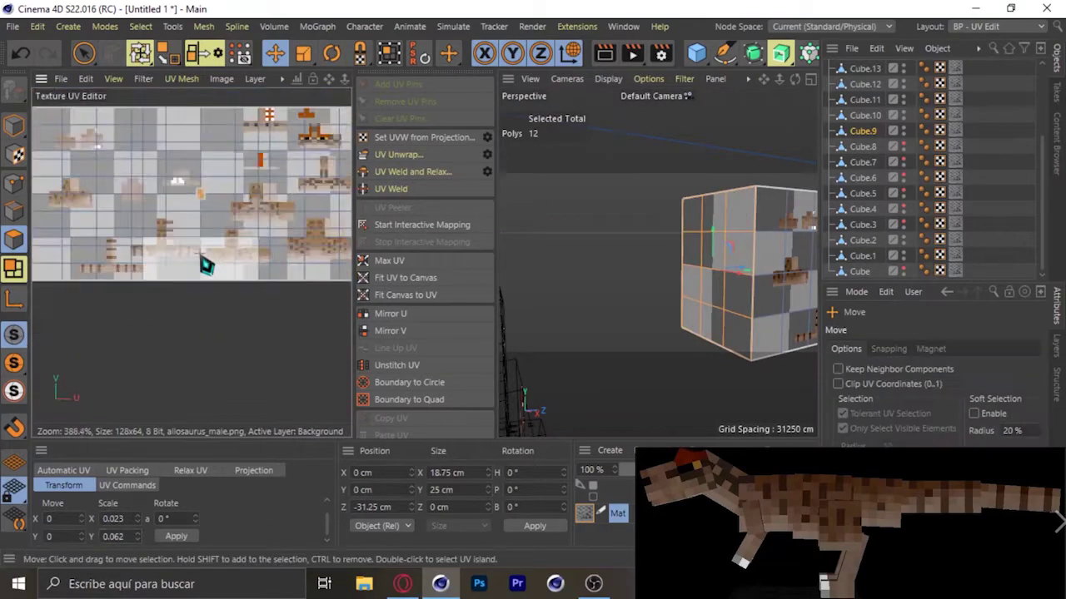
pyautogui.scroll(3, 184, 202)
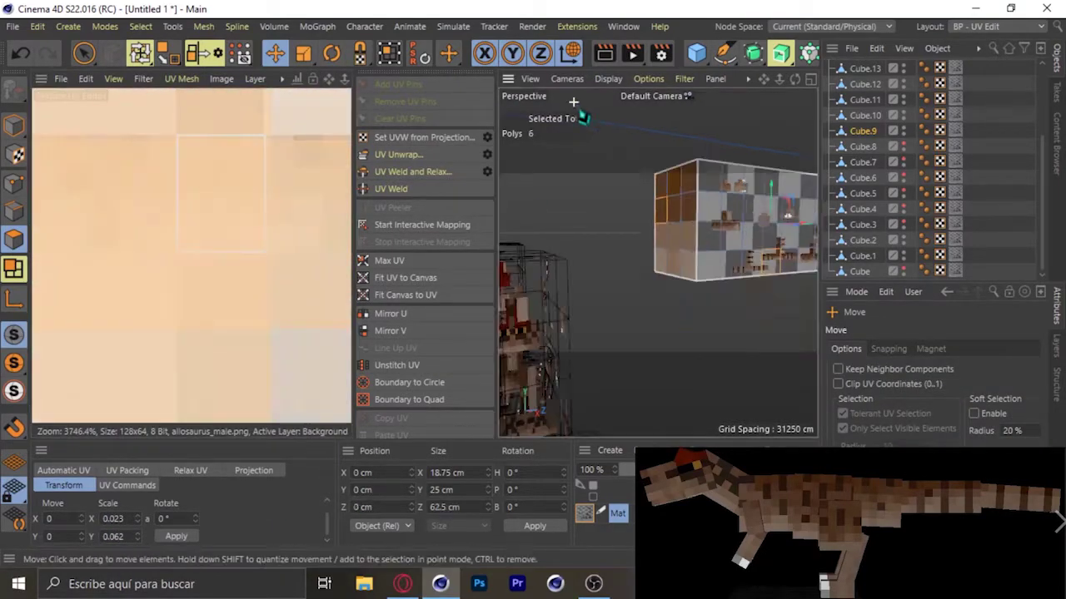
pyautogui.scroll(-3, 207, 269)
pyautogui.scroll(-3, 250, 317)
pyautogui.scroll(3, 255, 300)
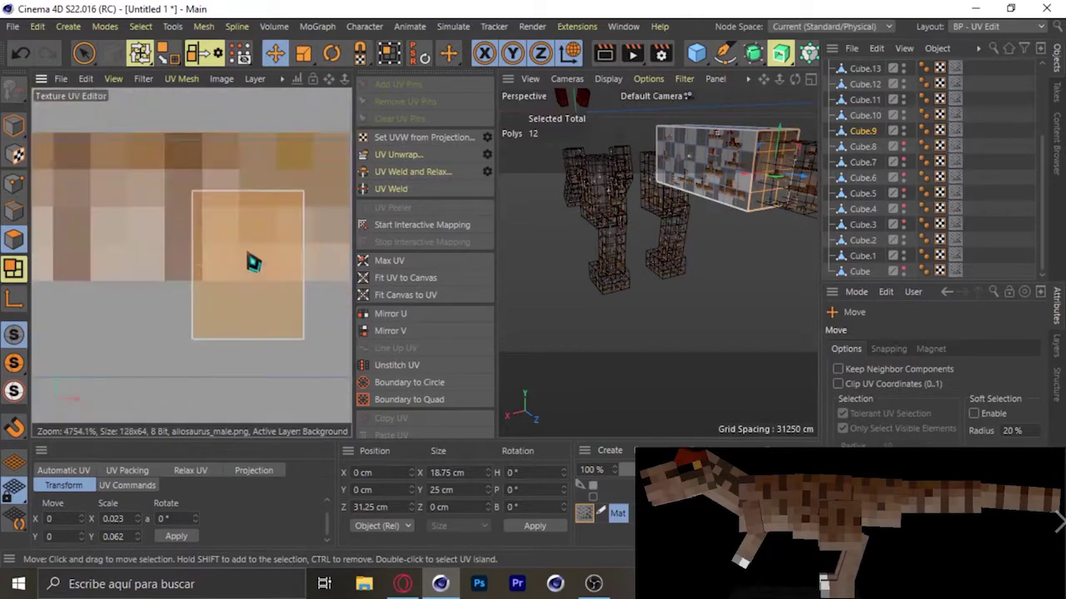
pyautogui.doubleClick(290, 218)
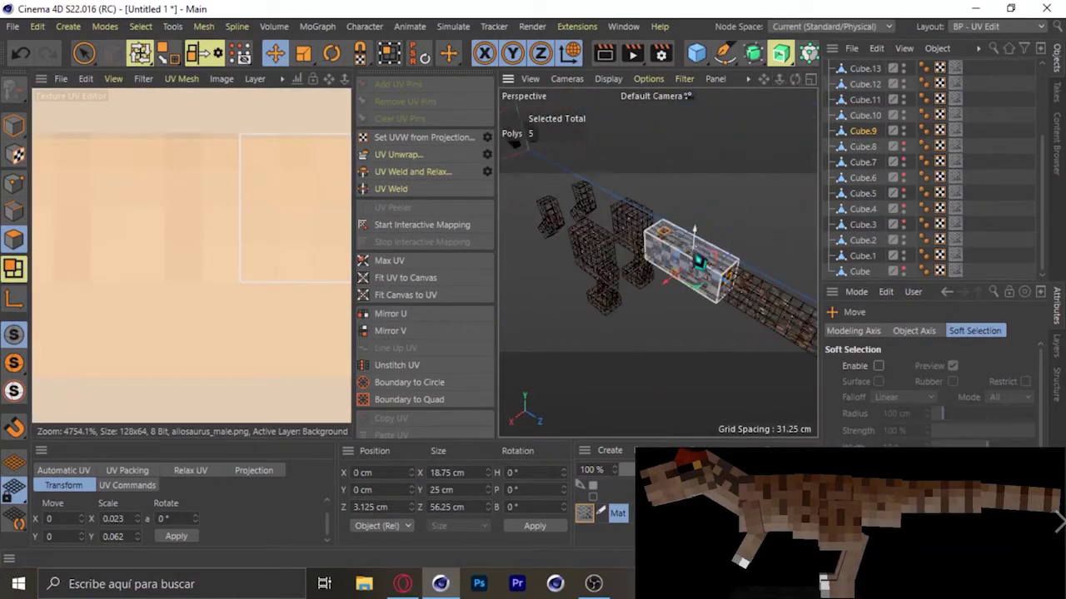
pyautogui.scroll(-2, 210, 249)
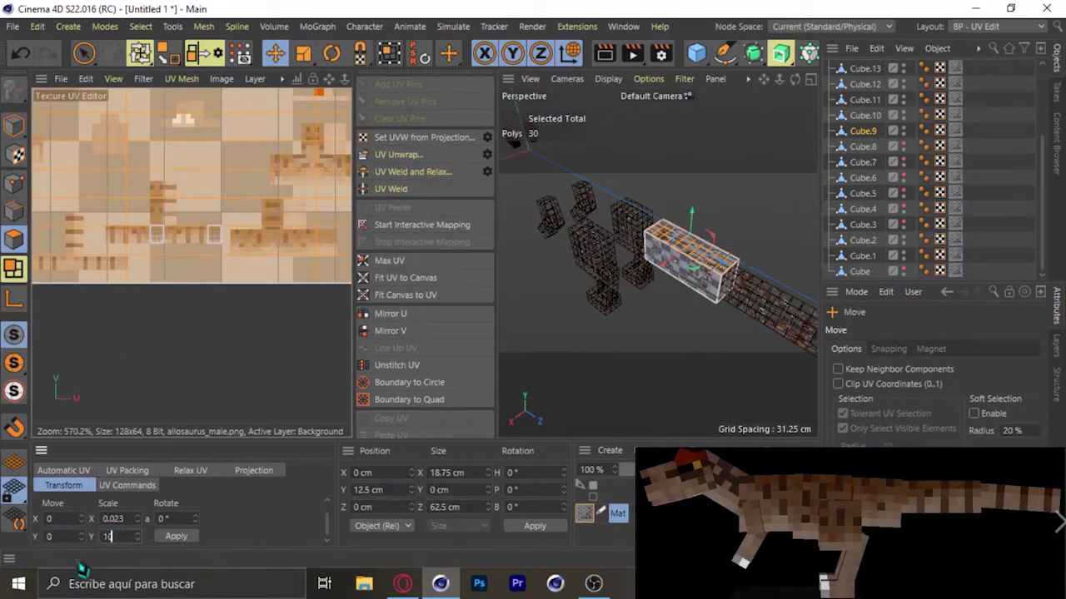
pyautogui.scroll(1, 147, 214)
pyautogui.scroll(1, 179, 211)
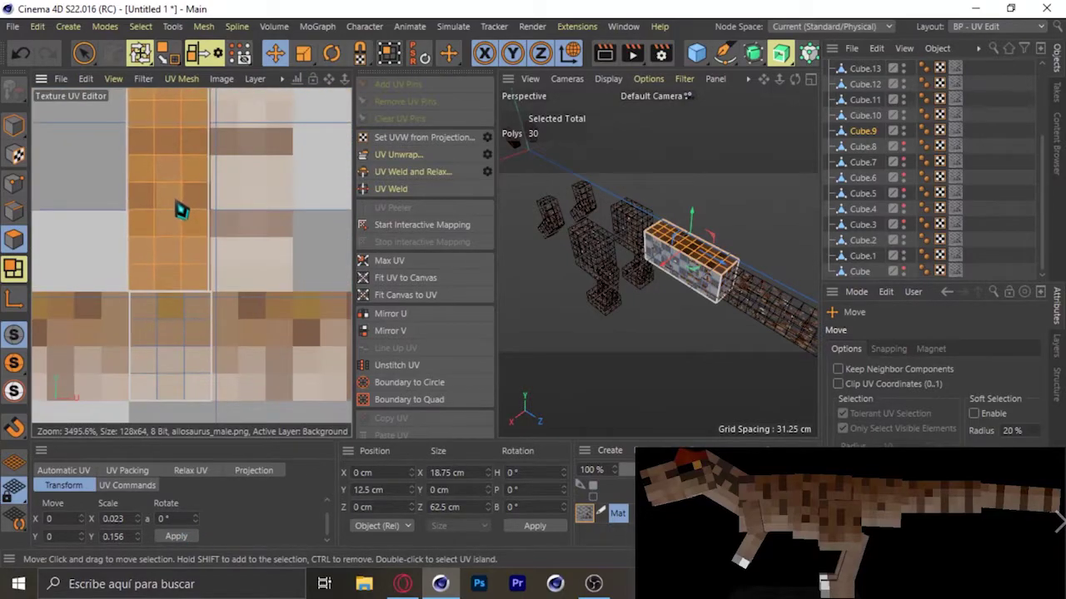
pyautogui.doubleClick(184, 210)
pyautogui.scroll(-2, 171, 302)
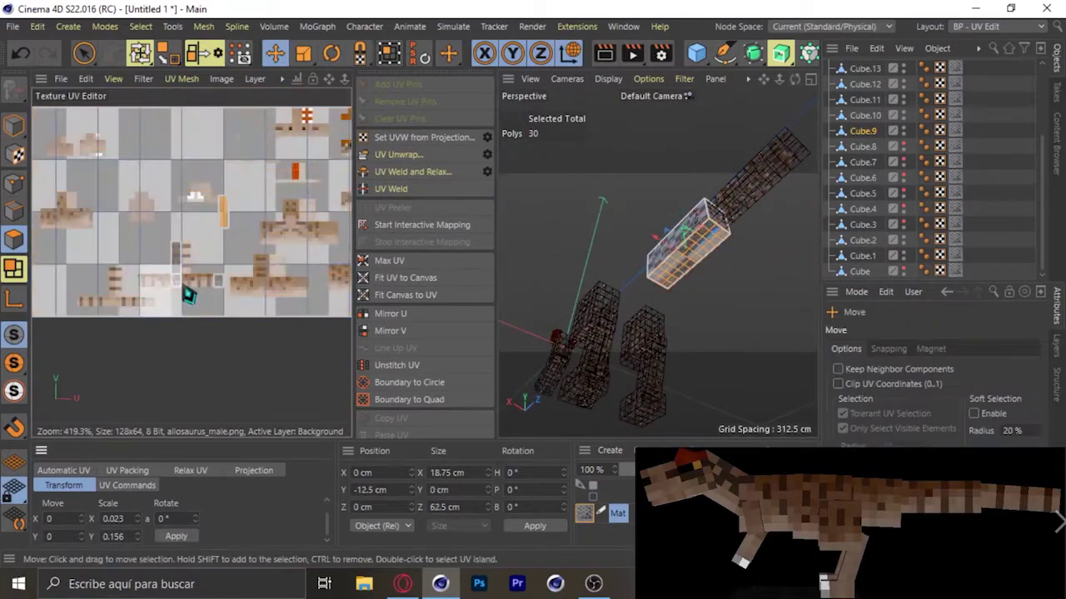
pyautogui.scroll(2, 200, 258)
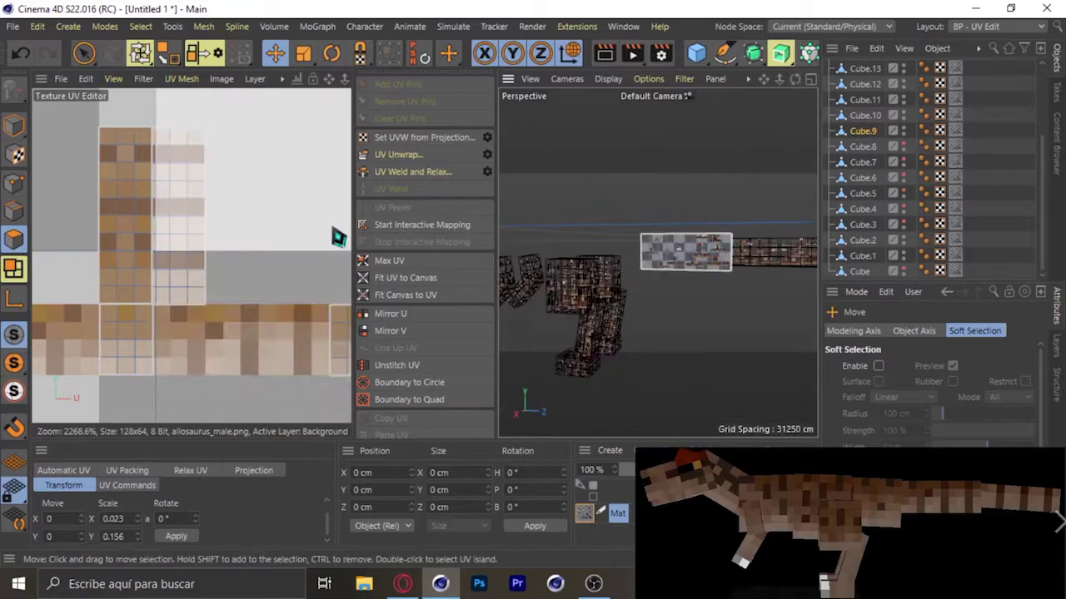
pyautogui.doubleClick(190, 267)
pyautogui.scroll(-2, 190, 267)
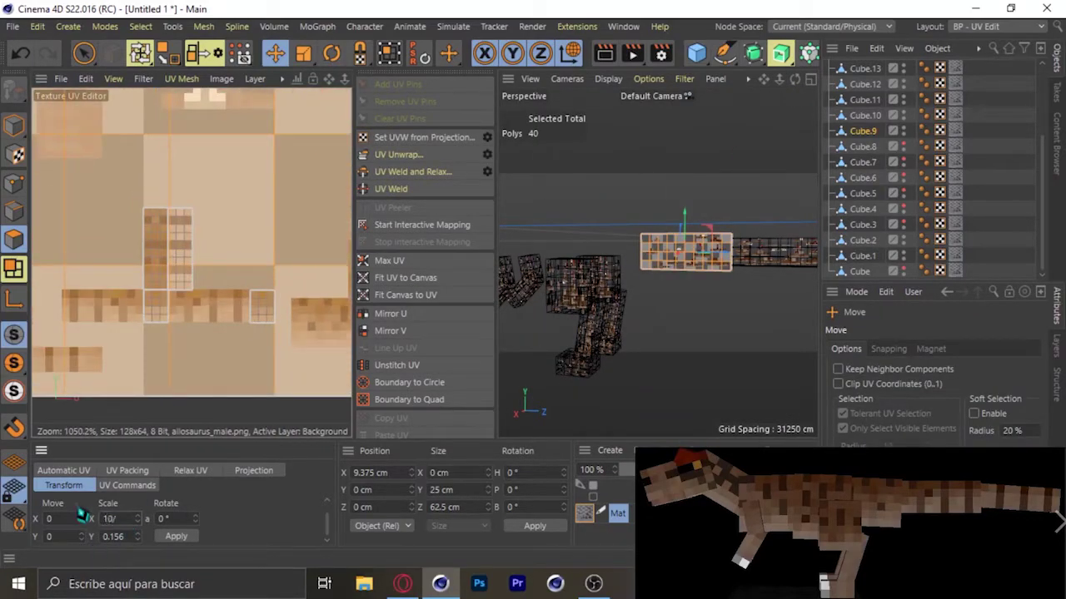
pyautogui.write('4/64')
# - Apply a 0.062 vertical scale to Cube.9's UV islands, then select Cube.10
pyautogui.press('Return')
pyautogui.scroll(2, 179, 281)
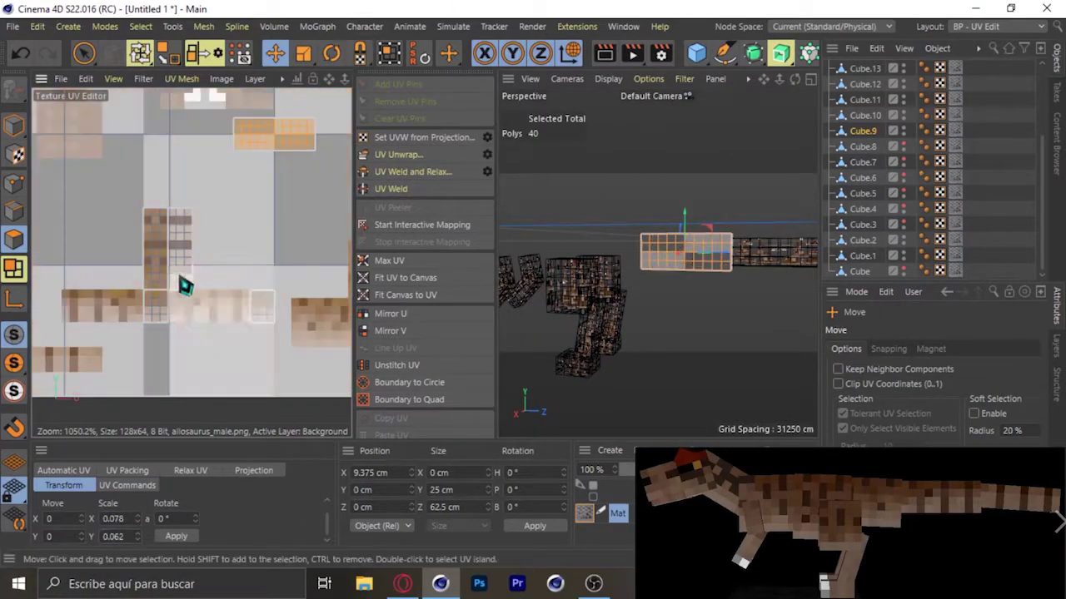
pyautogui.scroll(2, 261, 281)
pyautogui.click(176, 536)
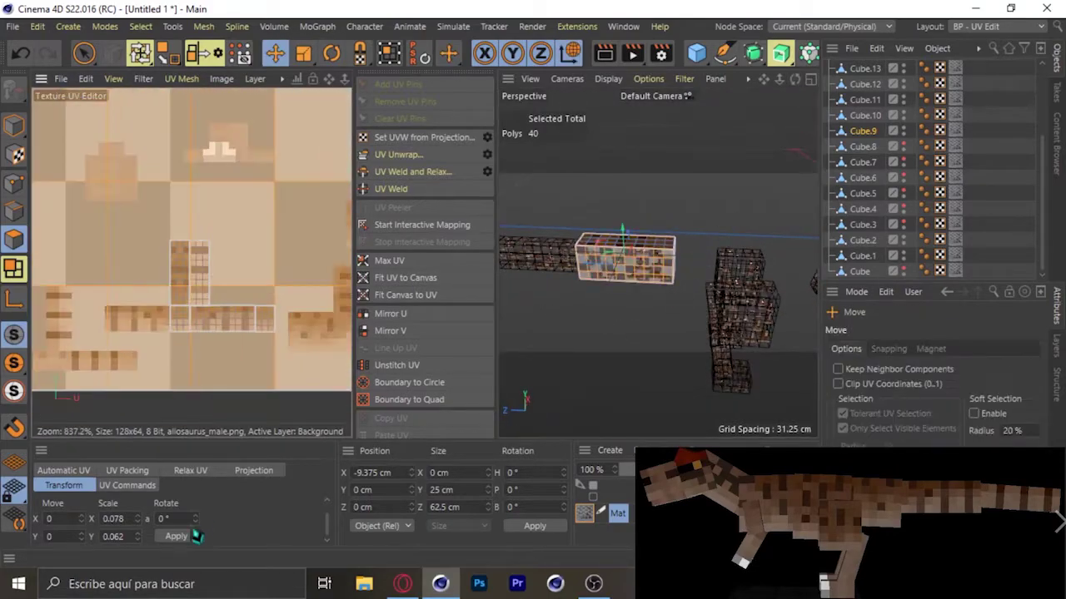
pyautogui.click(174, 279)
pyautogui.click(864, 115)
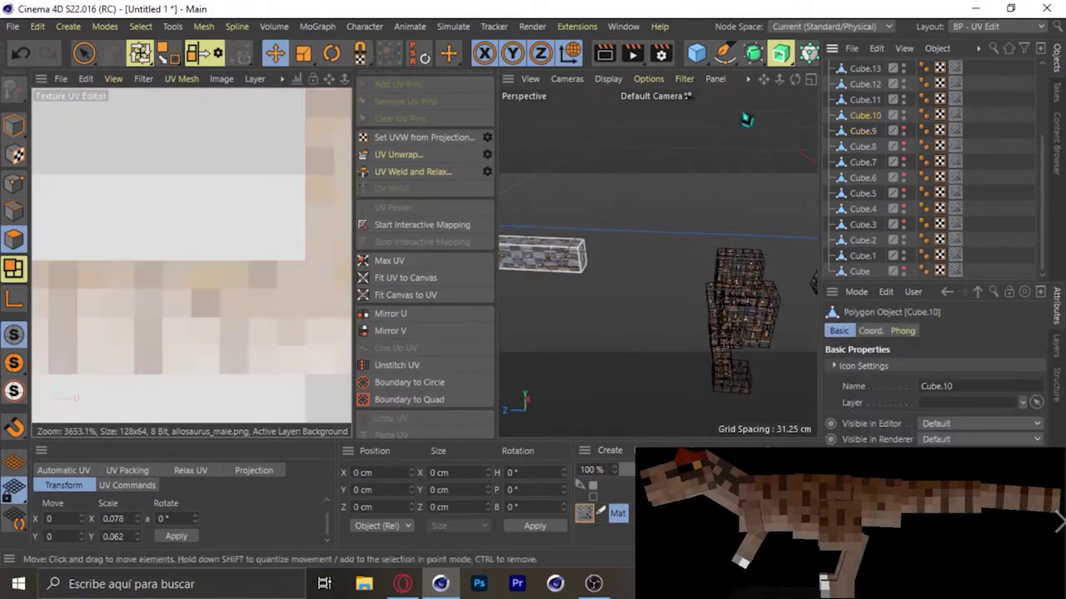
# - Select Cube.10's polygons and enter 0.156 as the vertical UV scale
pyautogui.press('o')
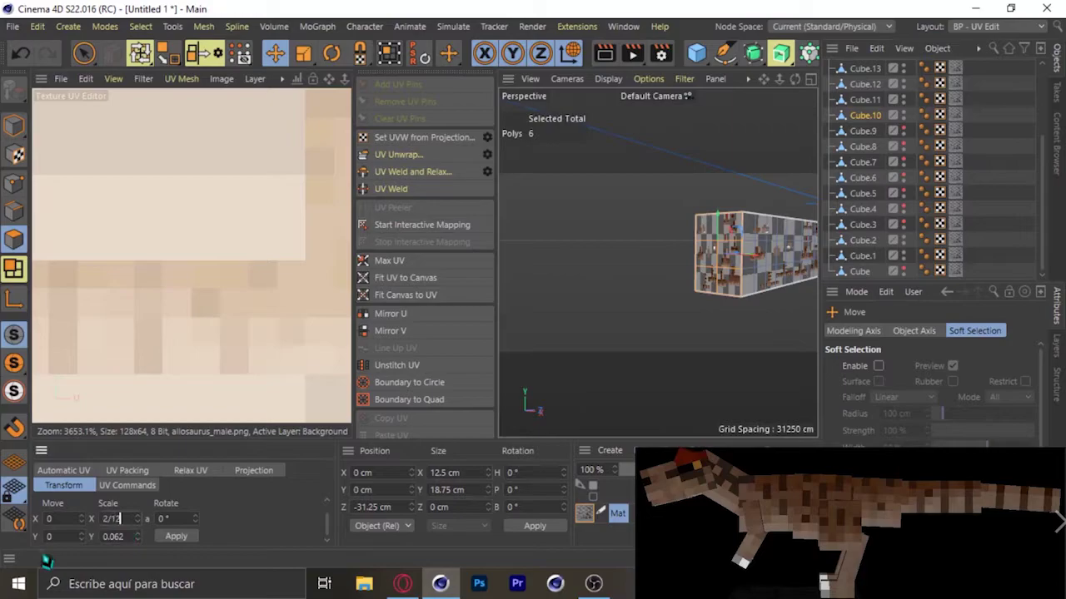
pyautogui.scroll(2, 159, 348)
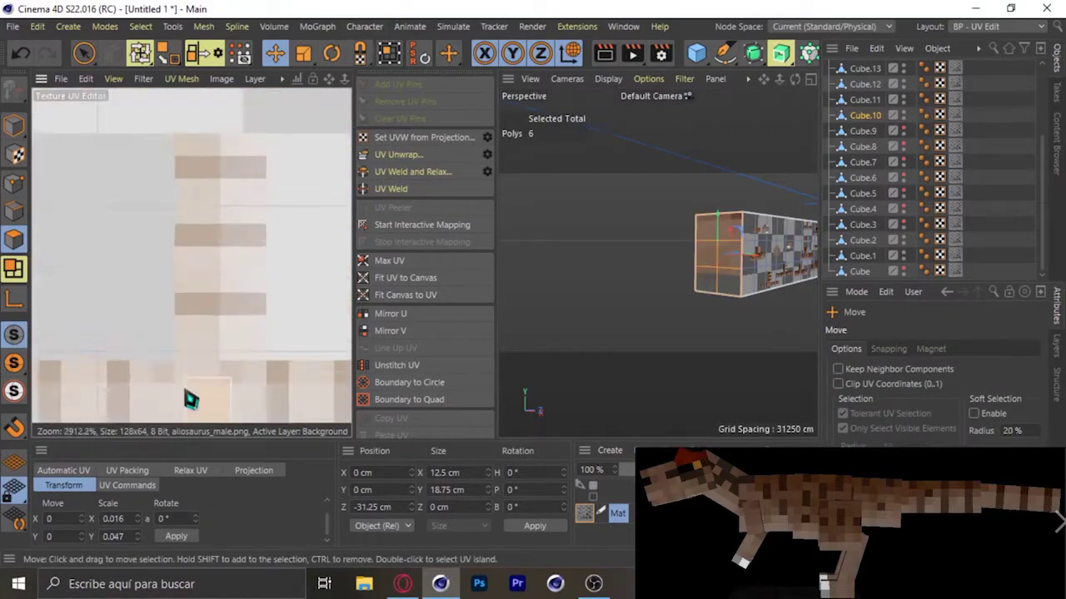
pyautogui.click(195, 361)
pyautogui.scroll(-3, 655, 228)
pyautogui.keyDown('alt'); pyautogui.moveTo(655, 227); pyautogui.dragTo(583, 233); pyautogui.keyUp('alt')
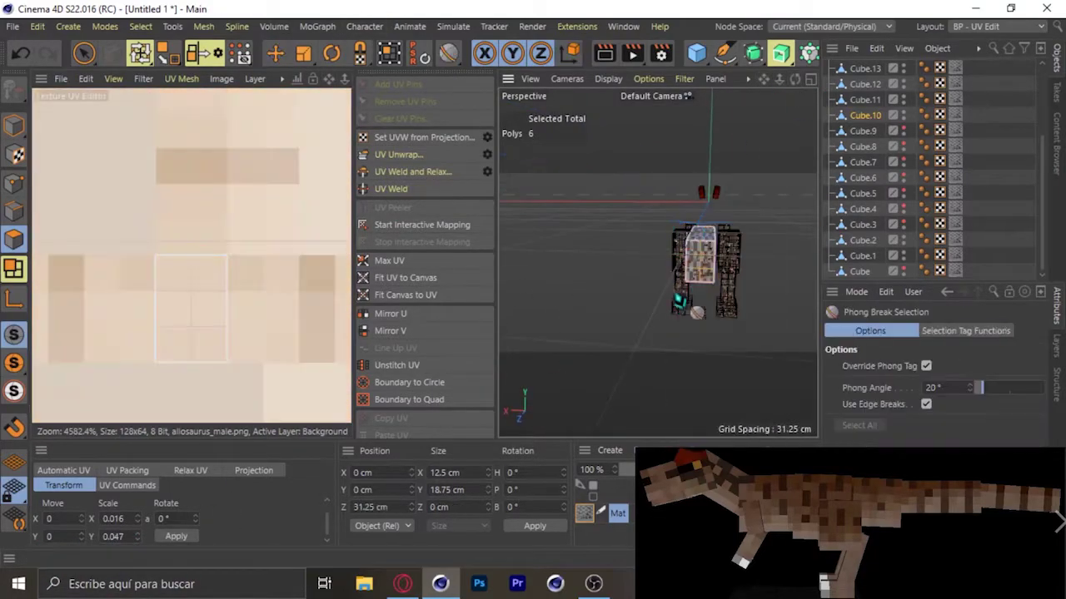
pyautogui.scroll(-1, 227, 341)
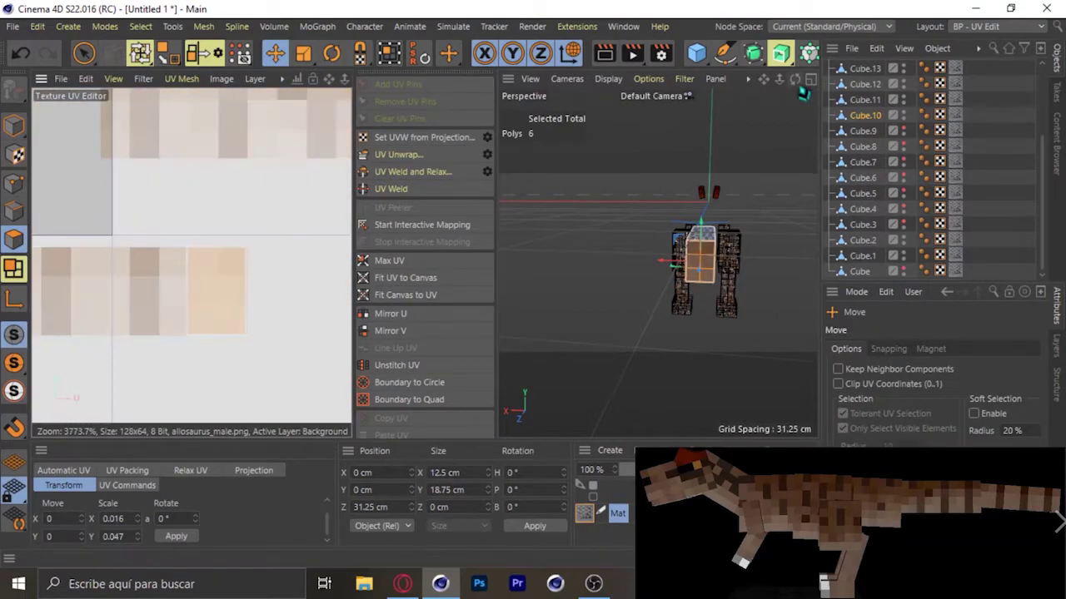
pyautogui.rightClick(638, 178)
pyautogui.write('0.156')
pyautogui.scroll(4, 238, 250)
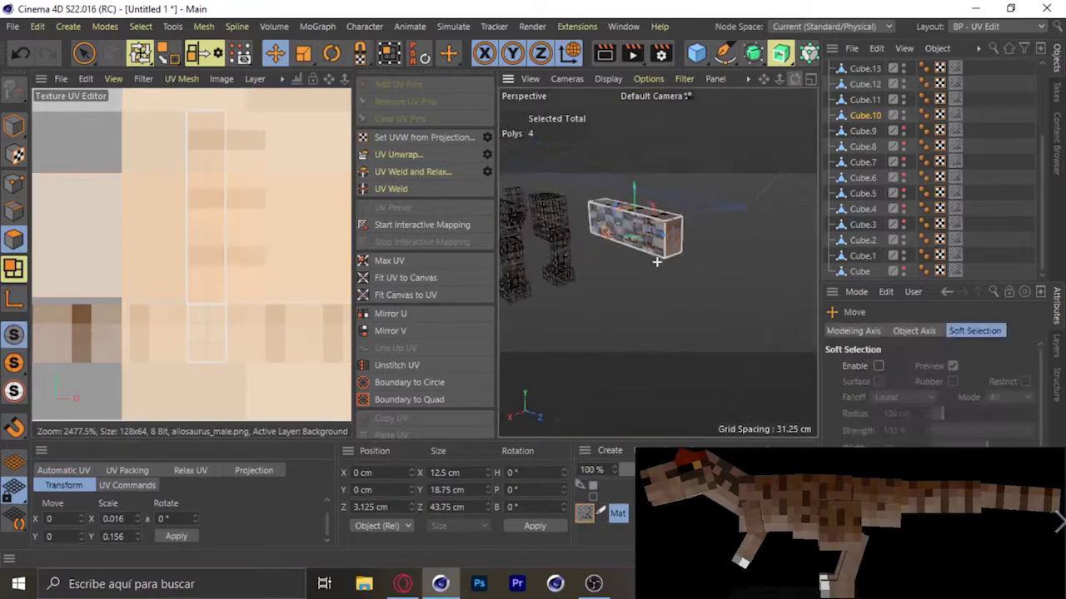
pyautogui.scroll(-5, 108, 356)
pyautogui.scroll(8, 242, 227)
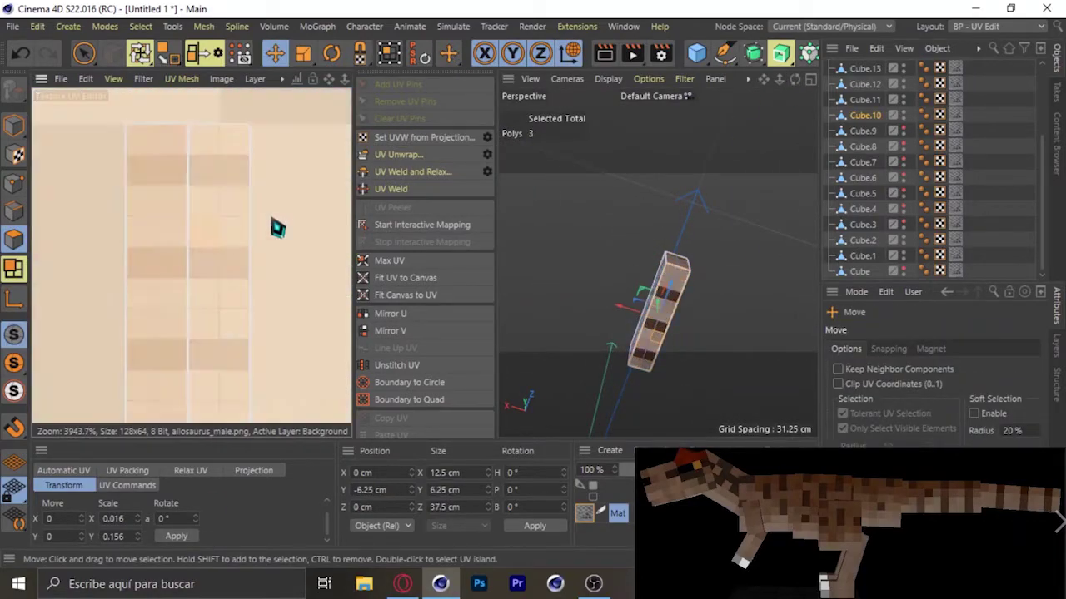
pyautogui.scroll(-5, 191, 305)
# - Apply a 10/128 horizontal UV scale so Cube.10 shows the stripes, then select Cube.11
pyautogui.click(113, 519)
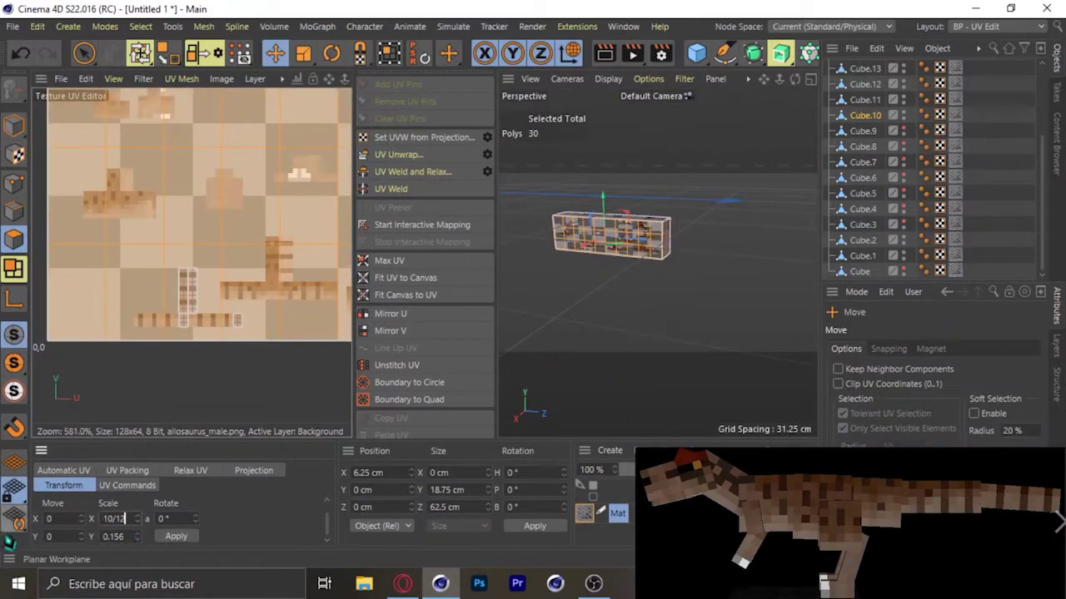
pyautogui.scroll(8, 190, 269)
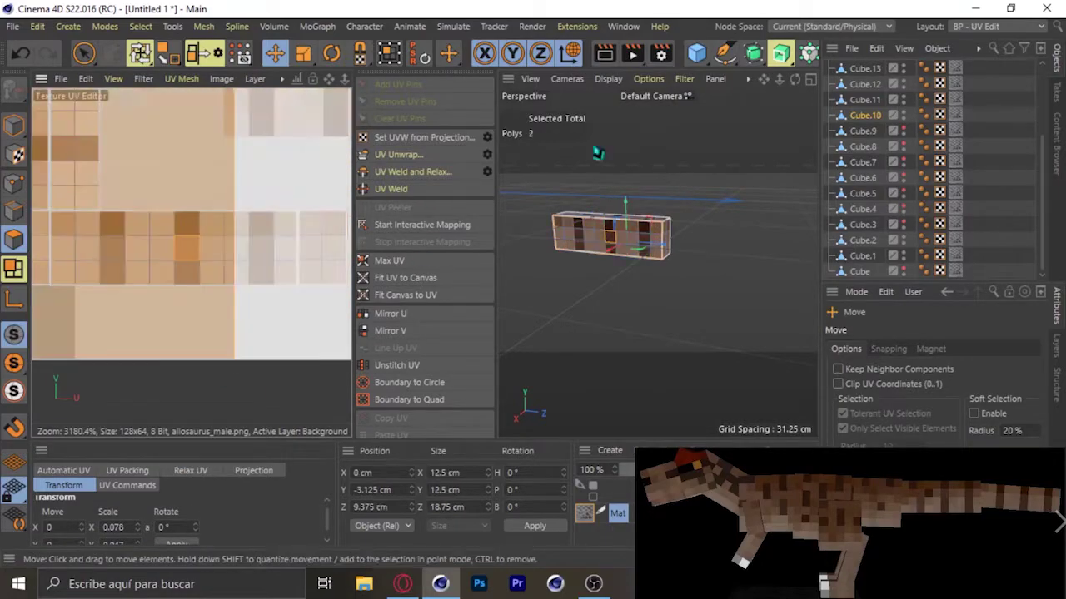
pyautogui.click(756, 255)
pyautogui.scroll(3, 154, 306)
pyautogui.scroll(3, 154, 307)
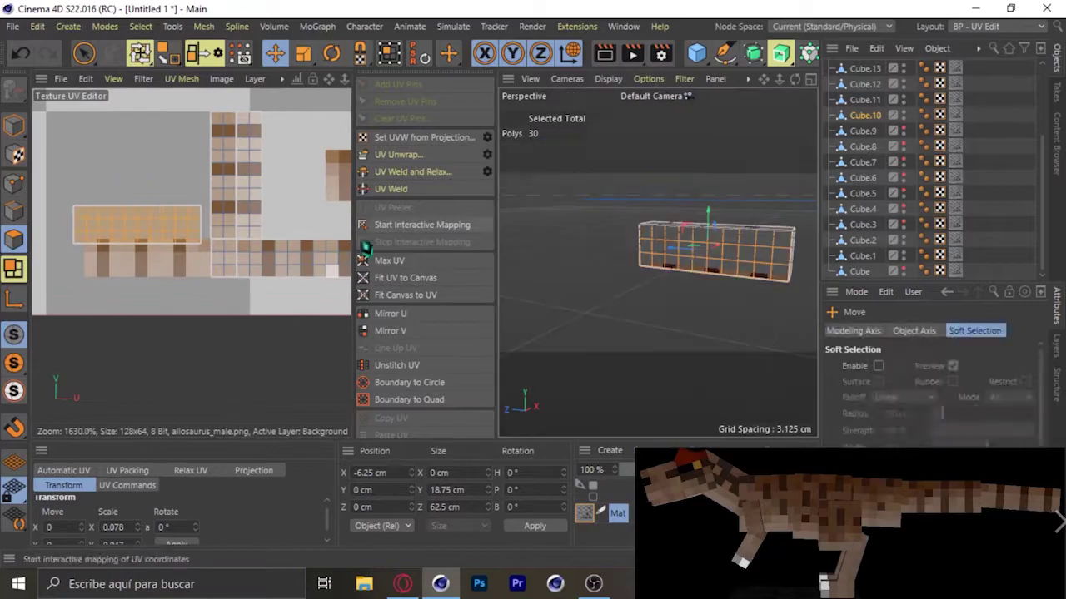
pyautogui.scroll(3, 129, 285)
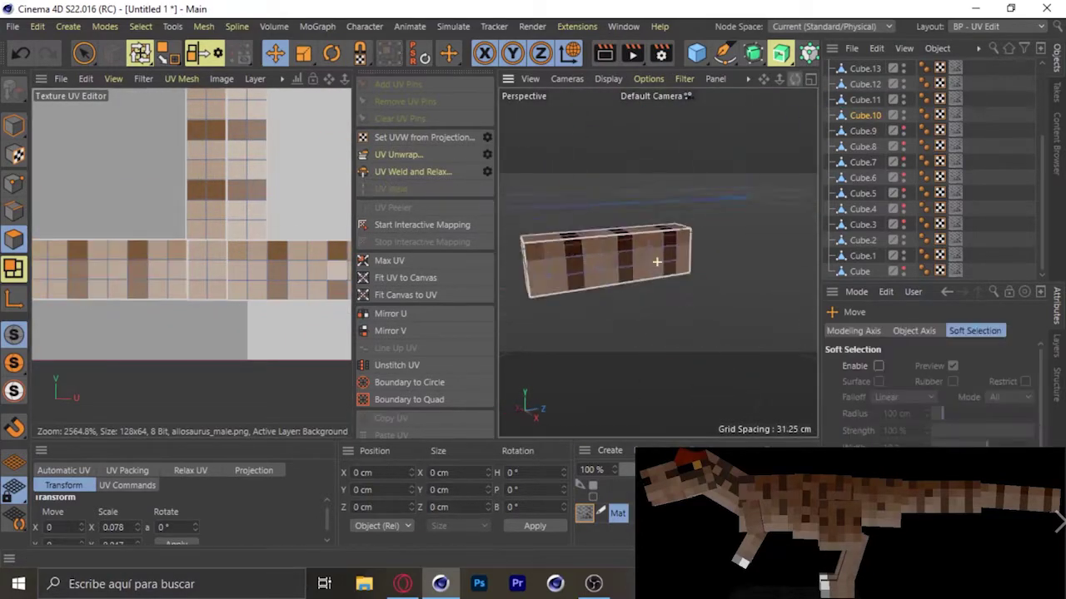
pyautogui.scroll(-3, 657, 267)
pyautogui.click(547, 214)
pyautogui.keyDown('alt'); pyautogui.moveTo(583, 249); pyautogui.dragTo(641, 254); pyautogui.keyUp('alt')
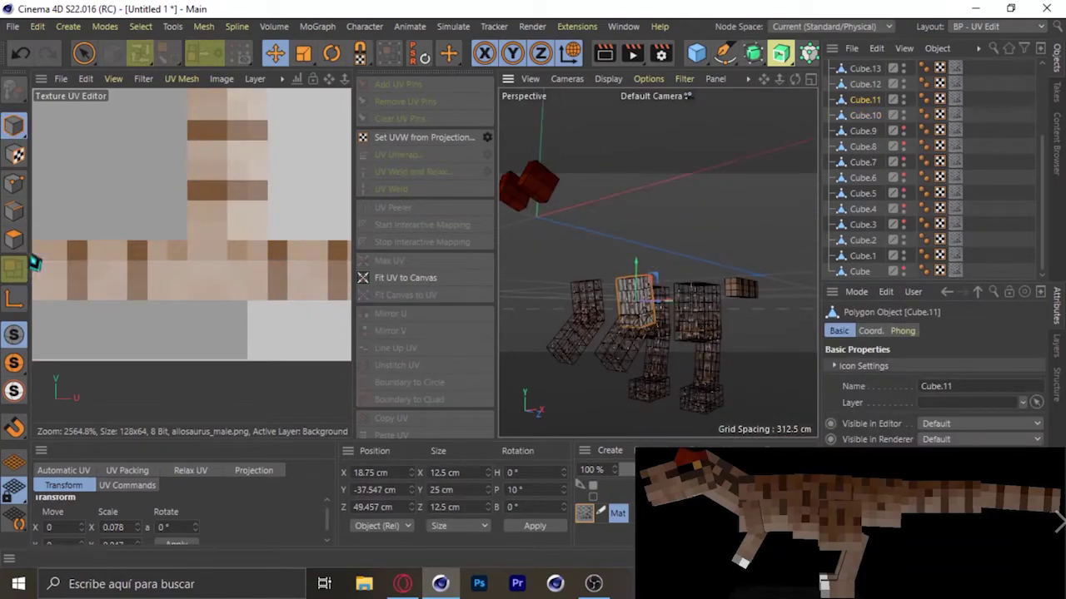
# - Select all of Cube.11's polygons
pyautogui.doubleClick(641, 255)
pyautogui.write('0.016')
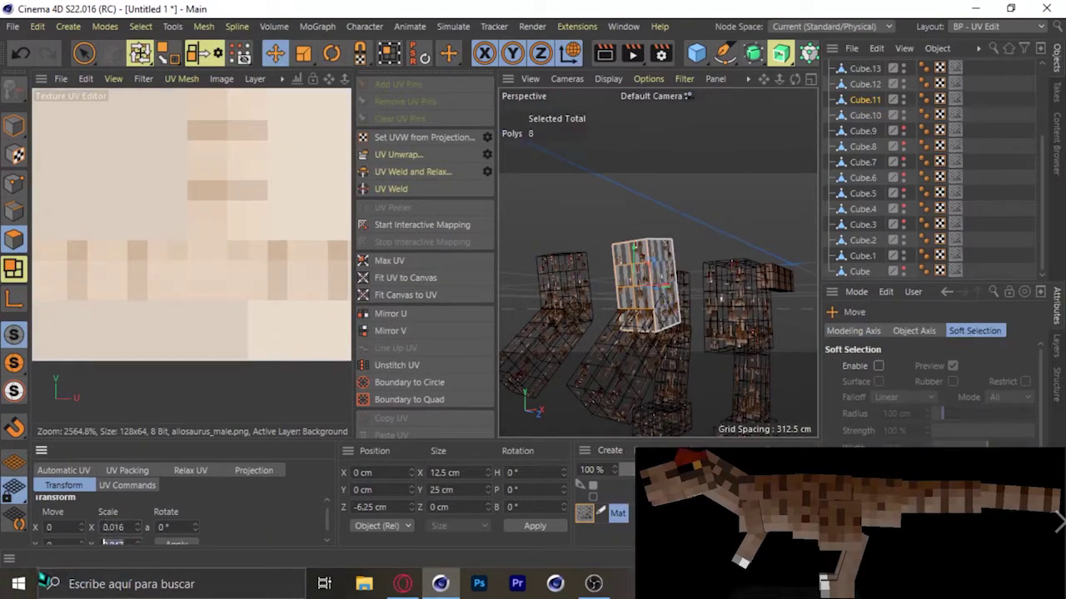
pyautogui.scroll(-3, 192, 224)
pyautogui.scroll(5, 192, 225)
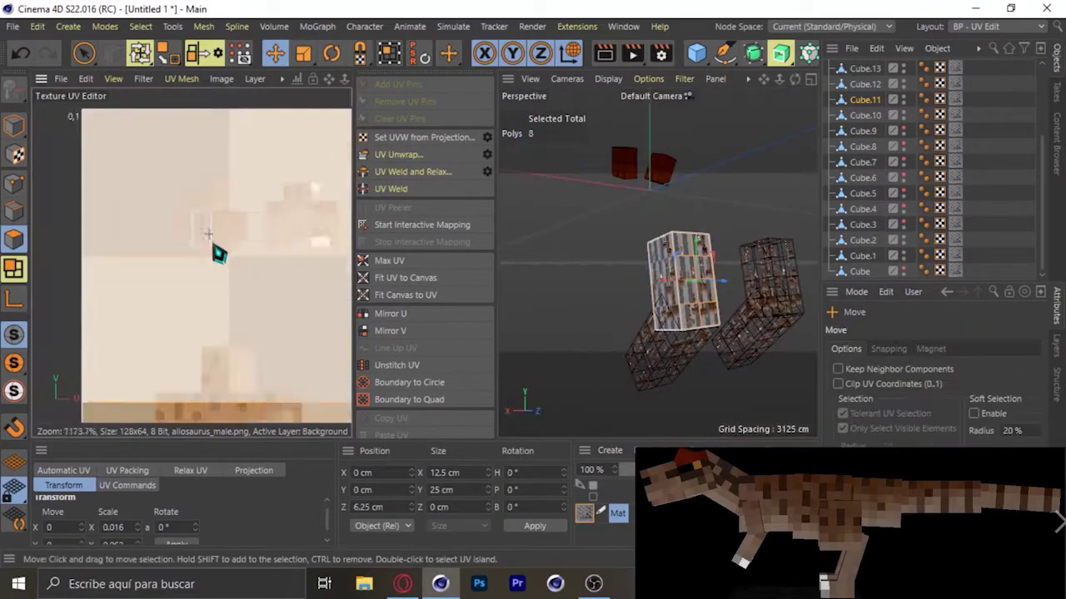
pyautogui.scroll(-3, 208, 234)
pyautogui.scroll(2, 262, 204)
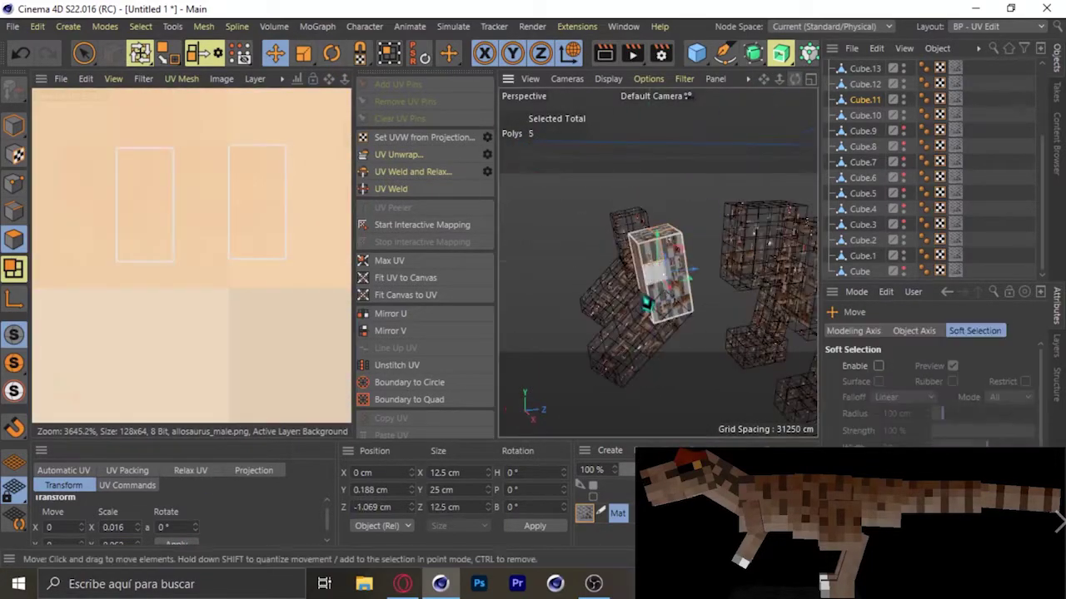
pyautogui.scroll(-3, 278, 281)
pyautogui.scroll(-2, 278, 281)
# - Move Cube.11's UV faces, including the top face, onto skin patches of allosaurus_male.png
pyautogui.press('e')
pyautogui.scroll(3, 174, 240)
pyautogui.scroll(2, 176, 209)
pyautogui.scroll(2, 199, 200)
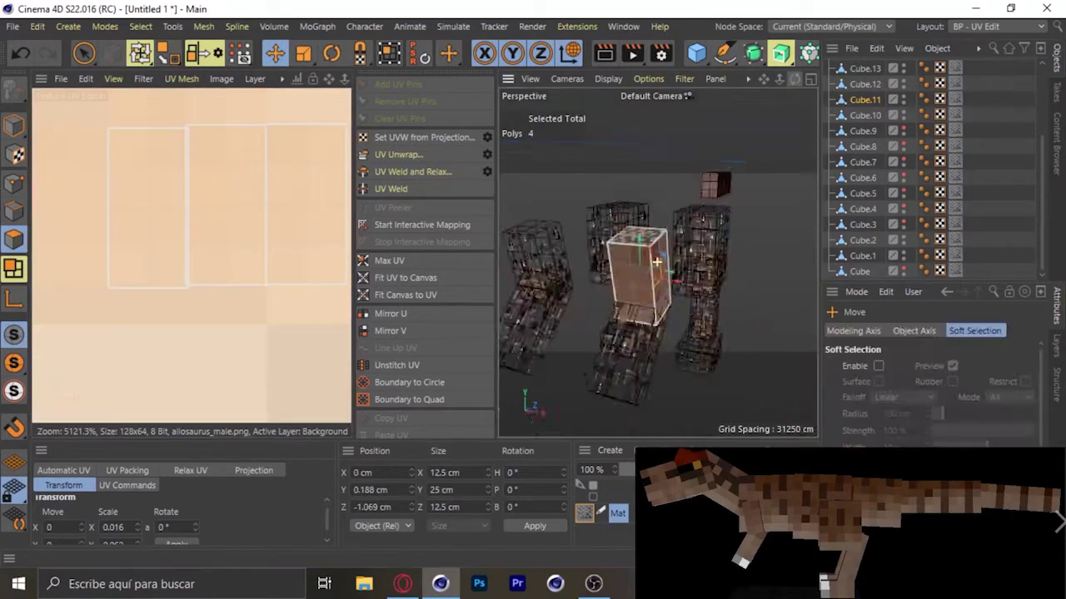
pyautogui.scroll(-2, 157, 272)
pyautogui.scroll(2, 158, 258)
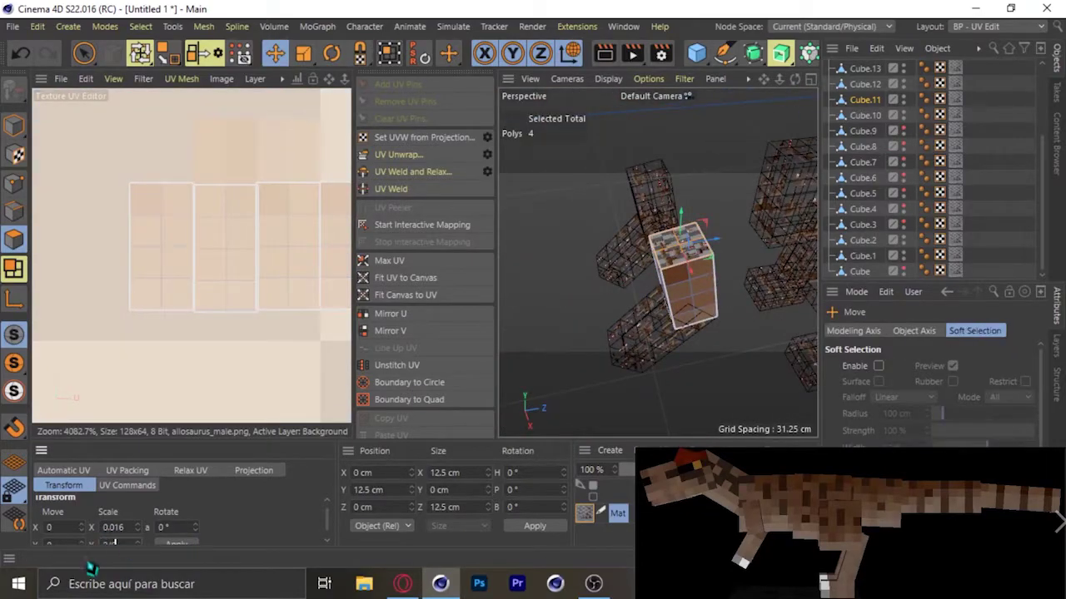
pyautogui.scroll(-3, 238, 288)
pyautogui.scroll(3, 272, 288)
pyautogui.click(229, 203)
pyautogui.scroll(2, 230, 203)
pyautogui.scroll(-4, 200, 337)
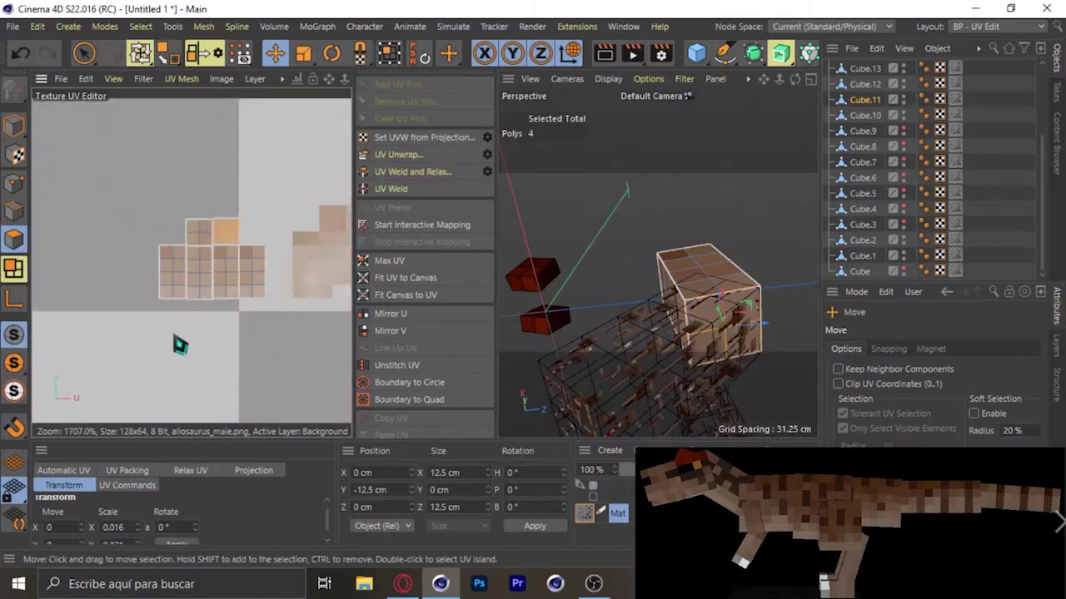
pyautogui.scroll(6, 214, 247)
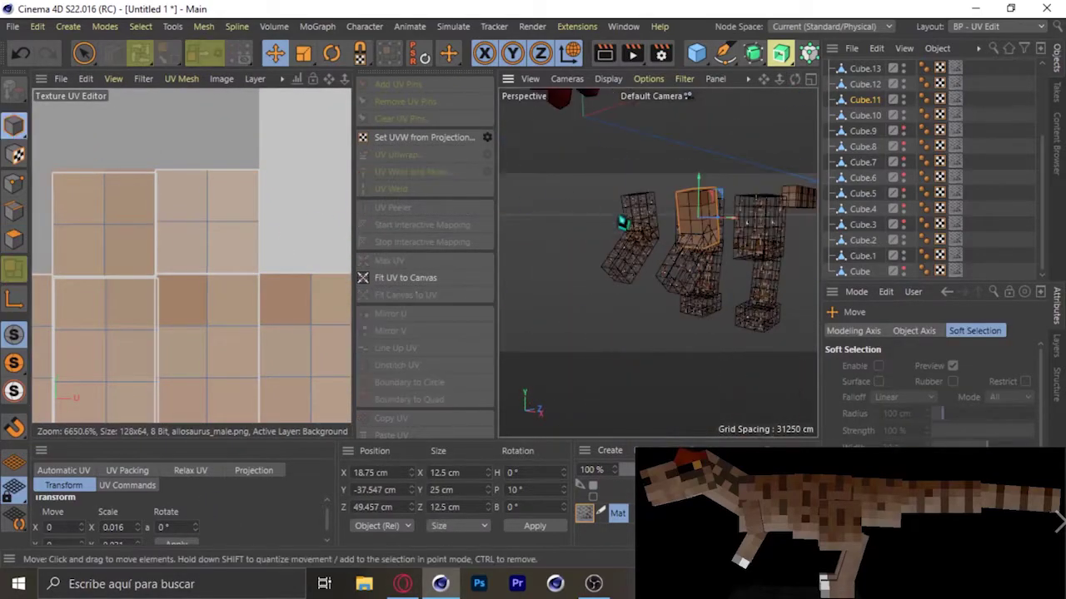
pyautogui.click(630, 209)
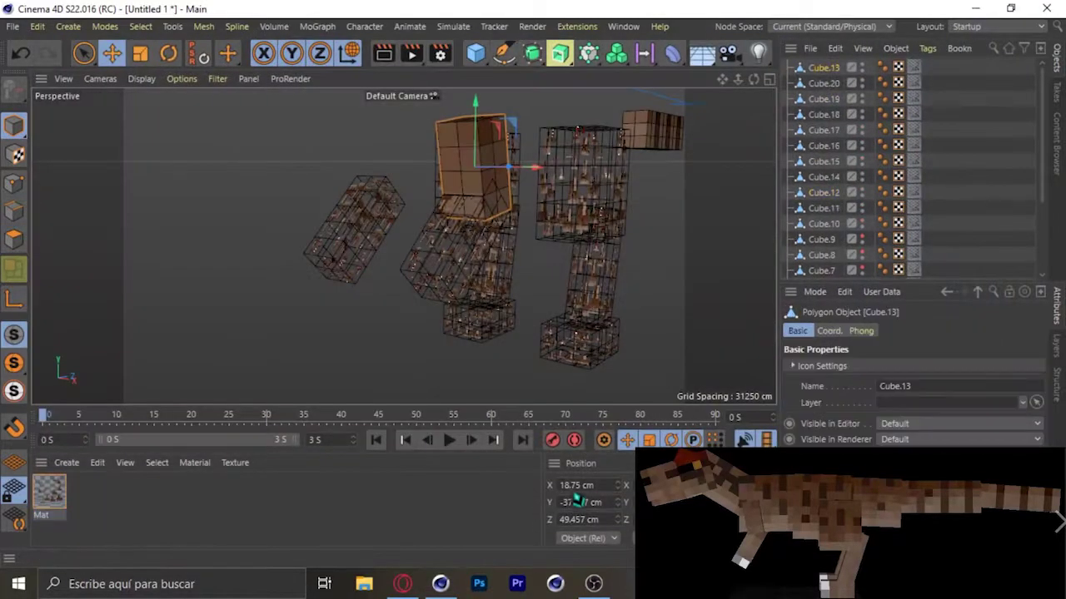
# - In the BP-UV Edit layout, select Cube.12 and all of its polygons
pyautogui.click(965, 25)
pyautogui.click(916, 64)
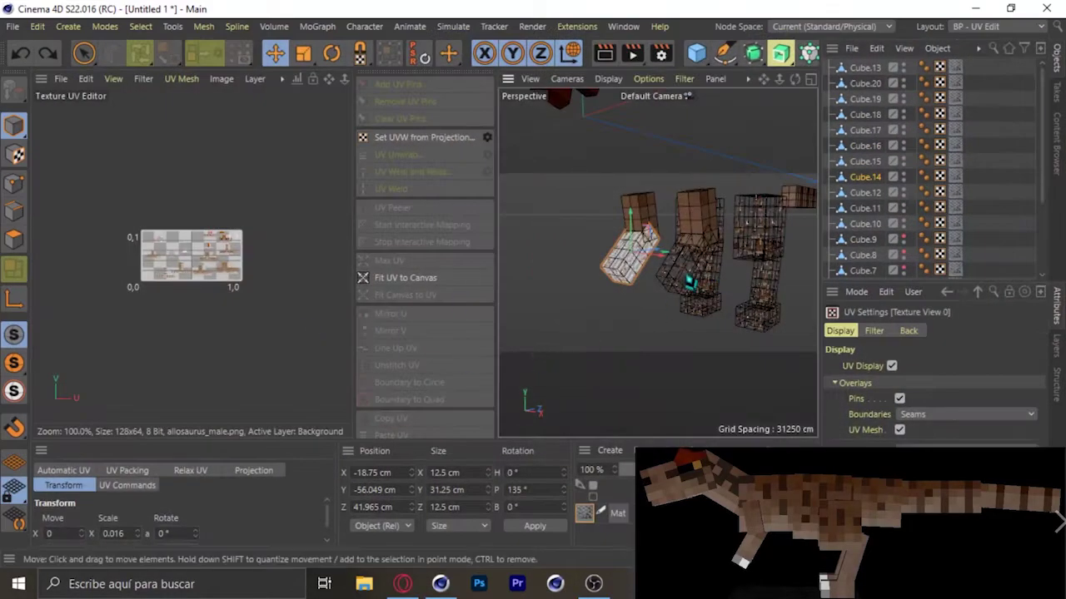
pyautogui.click(683, 283)
pyautogui.hotkey('ctrl', 'a')
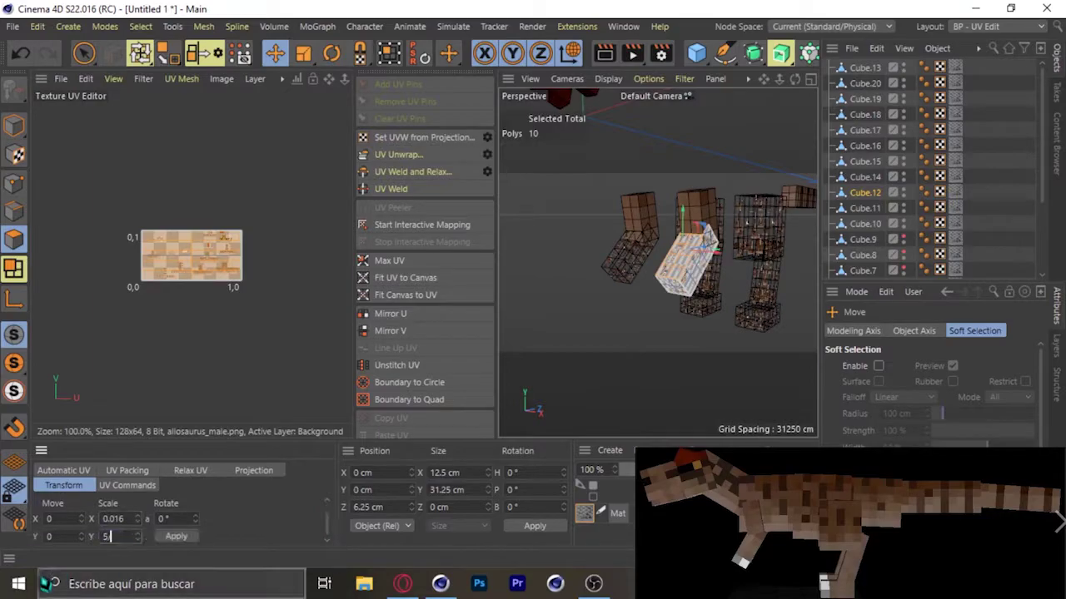
pyautogui.scroll(10, 91, 142)
pyautogui.click(238, 269)
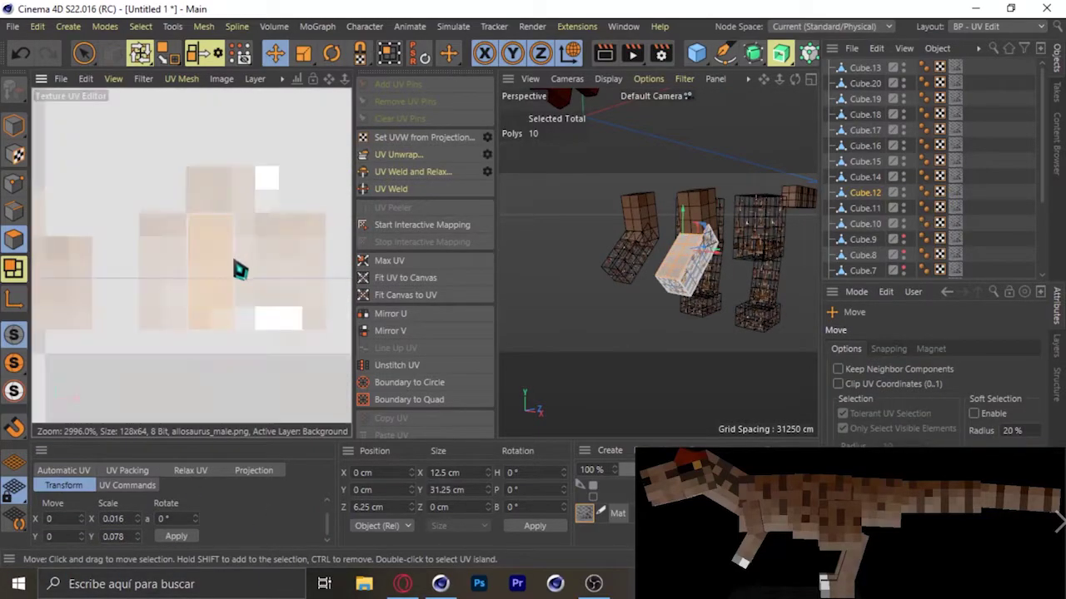
pyautogui.moveTo(795, 78); pyautogui.dragTo(795, 94)
pyautogui.hotkey('ctrl', 'a')
# - Scale Cube.12's UVs by 5/64 onto the skin texture and return to the Startup layout
pyautogui.scroll(-5, 191, 274)
pyautogui.scroll(3, 205, 229)
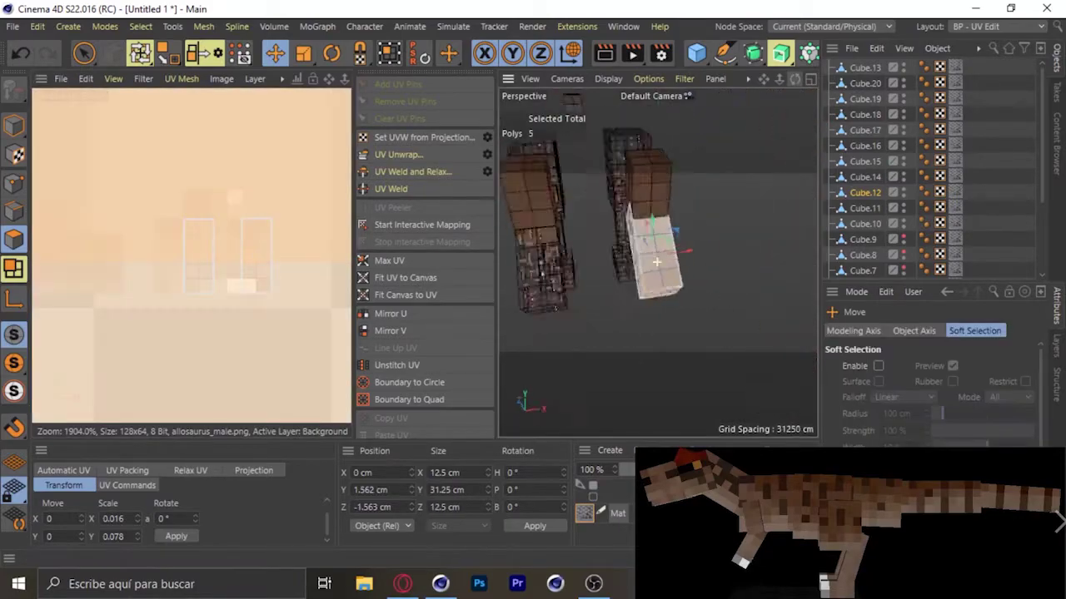
pyautogui.scroll(3, 250, 249)
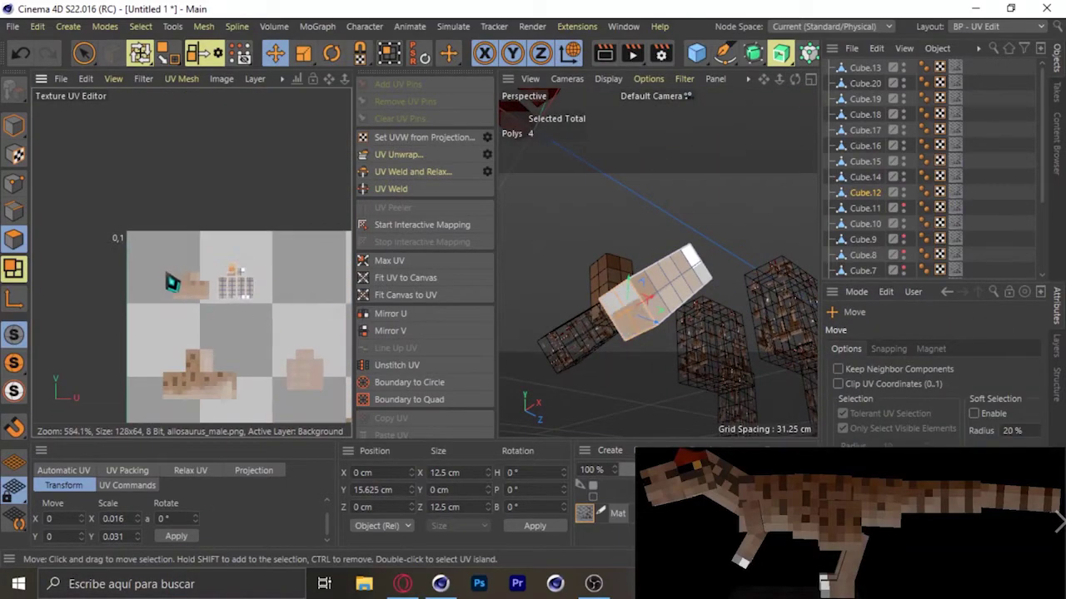
pyautogui.scroll(10, 172, 283)
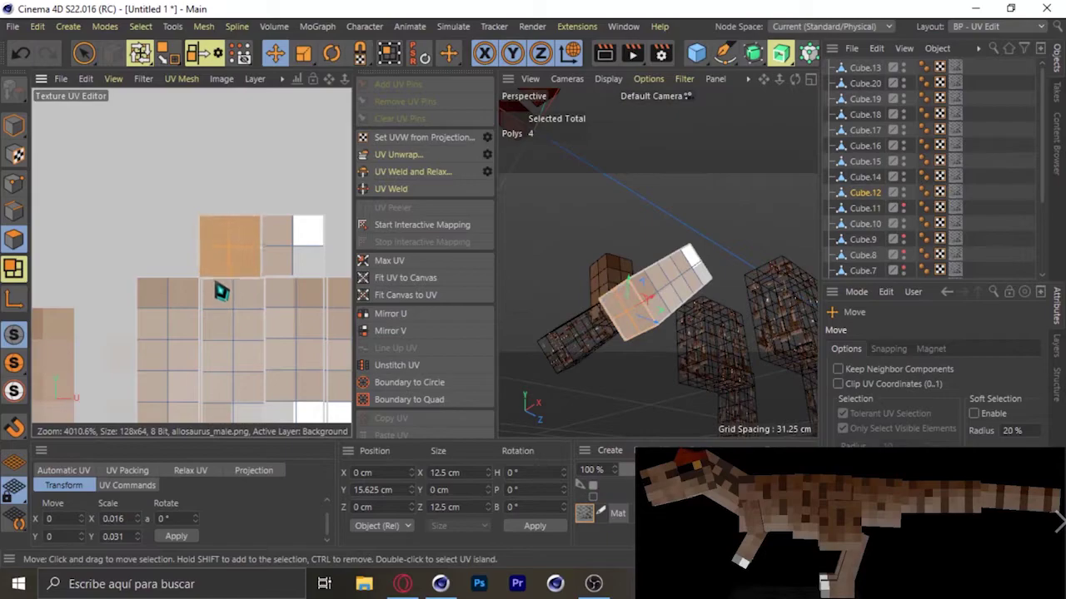
pyautogui.click(967, 180)
pyautogui.keyDown('alt'); pyautogui.moveTo(499, 250); pyautogui.dragTo(528, 305); pyautogui.keyUp('alt')
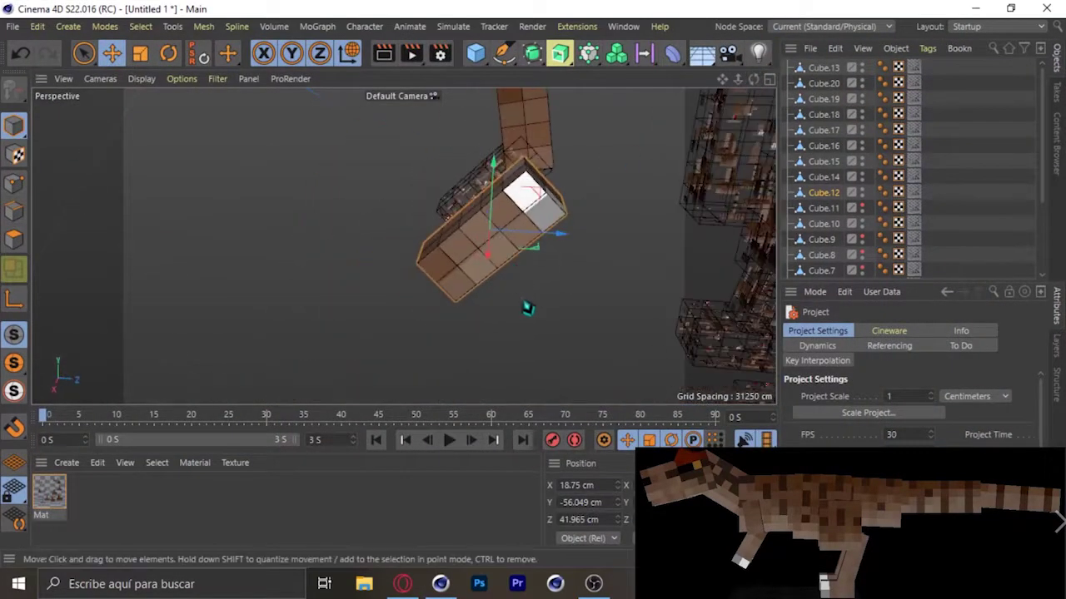
# - Rotate the Cube.21 block to turn it around
pyautogui.press('r')
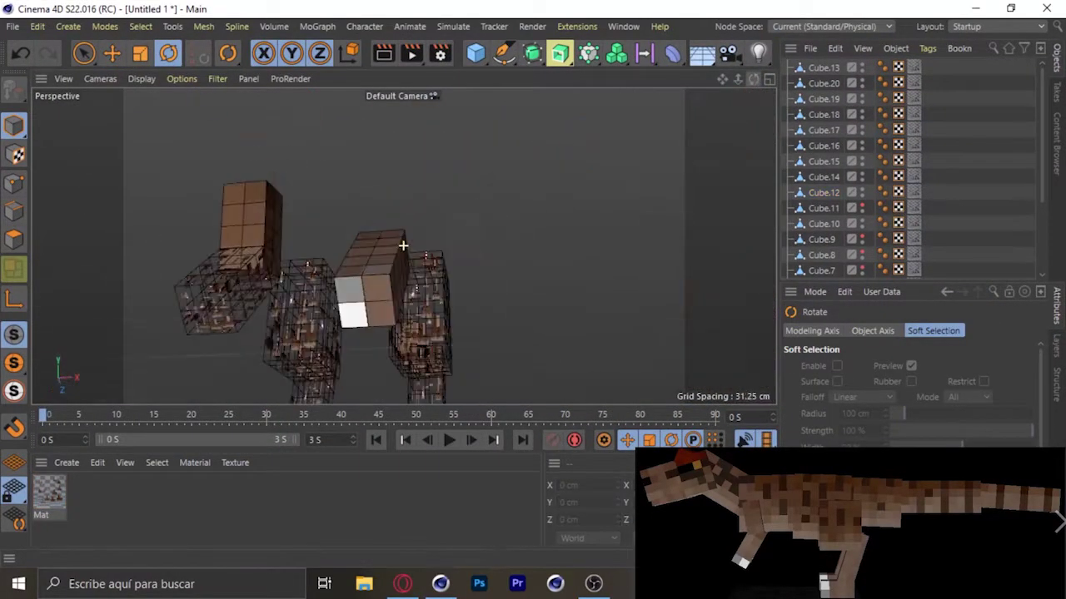
pyautogui.keyDown('alt'); pyautogui.moveTo(538, 310); pyautogui.dragTo(369, 290); pyautogui.keyUp('alt')
pyautogui.click(476, 239)
pyautogui.click(476, 239)
pyautogui.moveTo(477, 239)
pyautogui.keyDown('alt'); pyautogui.mouseDown()
pyautogui.moveTo(402, 244)
pyautogui.moveTo(432, 254)
pyautogui.mouseUp(); pyautogui.keyUp('alt')
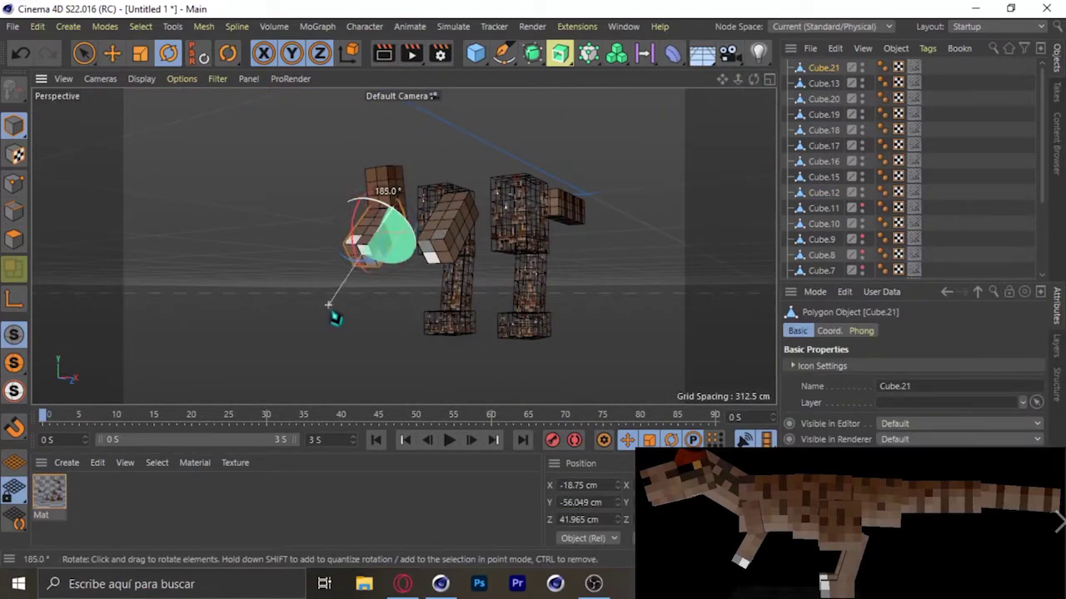
pyautogui.keyDown('alt'); pyautogui.moveTo(326, 305); pyautogui.dragTo(405, 244); pyautogui.keyUp('alt')
pyautogui.click(404, 245)
# - Switch to the BP-UV Edit layout and scale Cube.15's UVs, confirming a 5/64 vertical scale
pyautogui.click(966, 25)
pyautogui.click(966, 125)
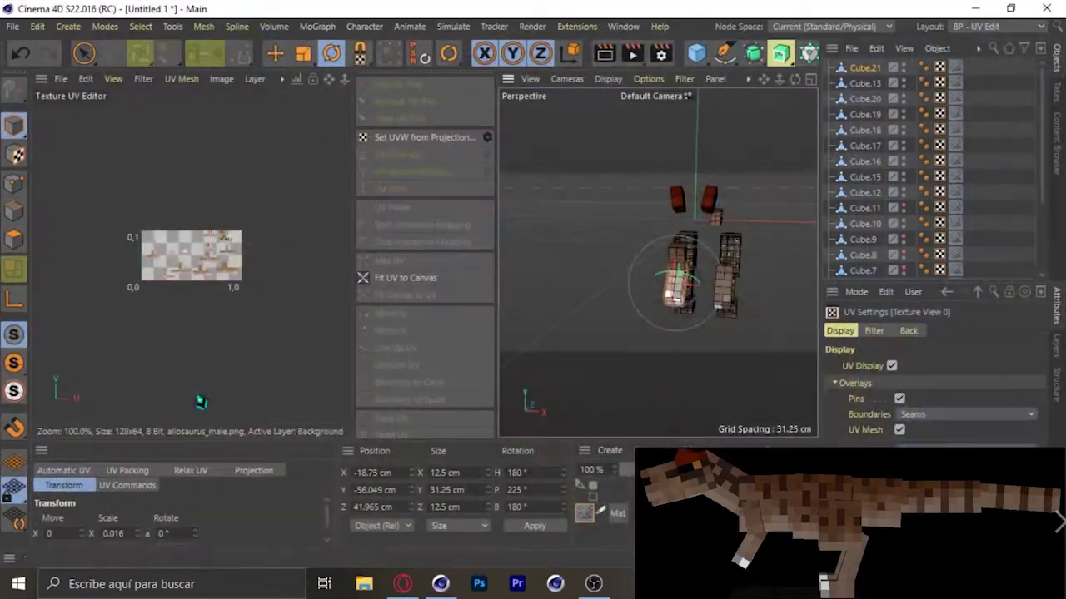
pyautogui.scroll(5, 233, 231)
pyautogui.scroll(3, 208, 221)
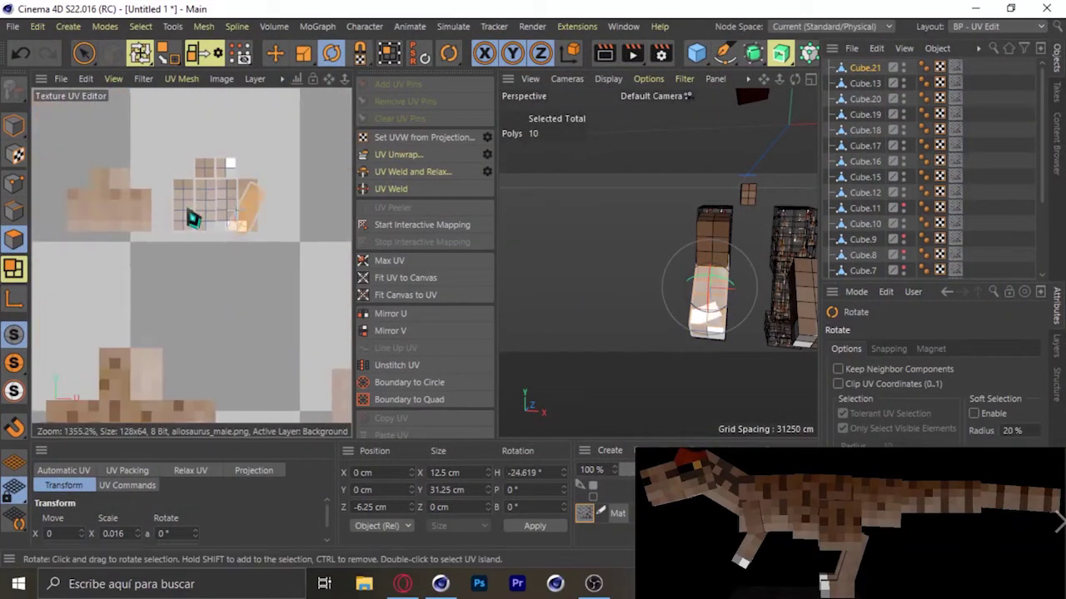
pyautogui.keyDown('alt'); pyautogui.moveTo(597, 284); pyautogui.dragTo(574, 274); pyautogui.keyUp('alt')
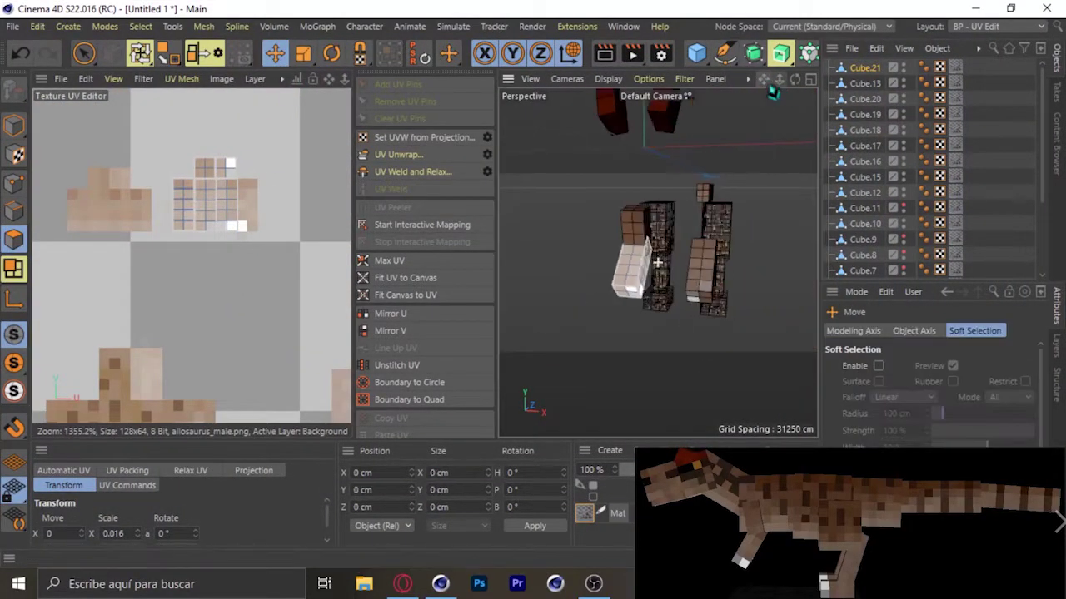
pyautogui.scroll(-2, 258, 219)
pyautogui.click(662, 209)
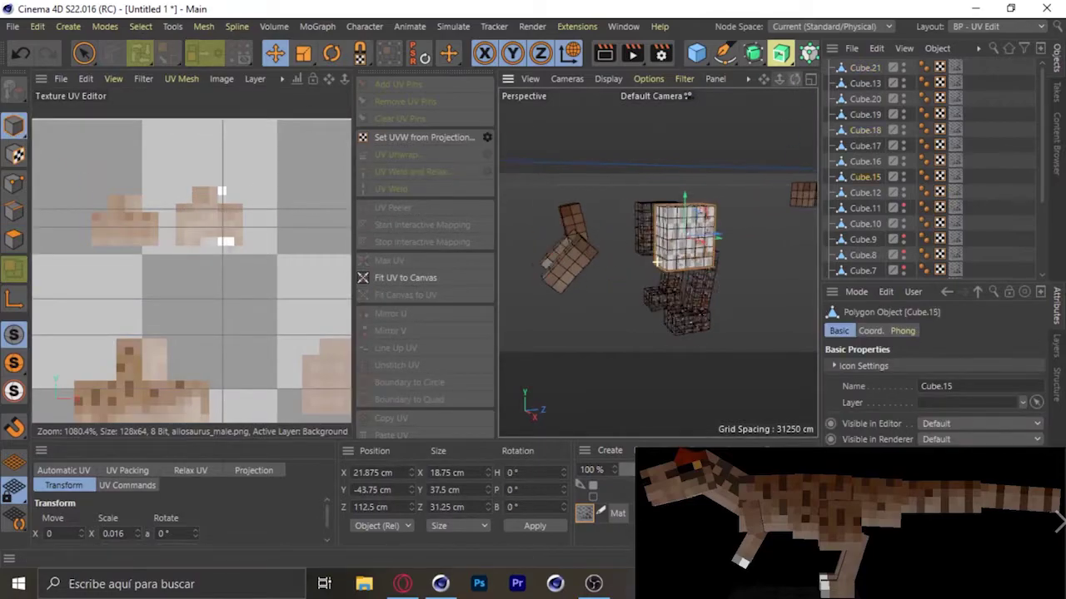
pyautogui.keyDown('alt'); pyautogui.moveTo(656, 261); pyautogui.dragTo(516, 290); pyautogui.keyUp('alt')
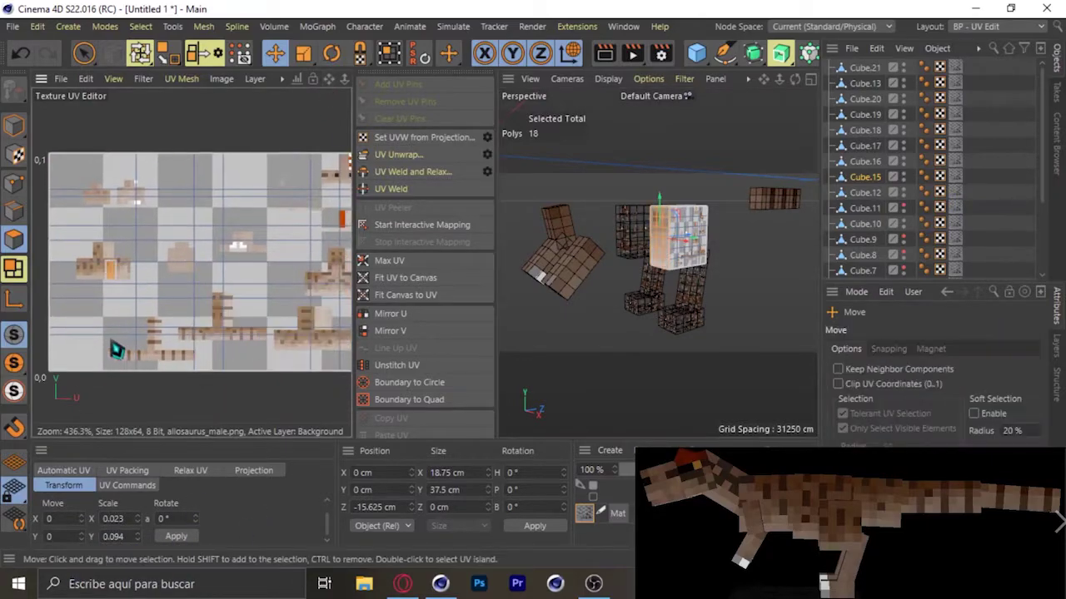
pyautogui.scroll(5, 111, 348)
pyautogui.moveTo(666, 274)
pyautogui.keyDown('alt'); pyautogui.mouseDown()
pyautogui.moveTo(631, 257)
pyautogui.moveTo(631, 214)
pyautogui.mouseUp(); pyautogui.keyUp('alt')
pyautogui.press('e')
pyautogui.scroll(-5, 305, 325)
pyautogui.scroll(5, 254, 193)
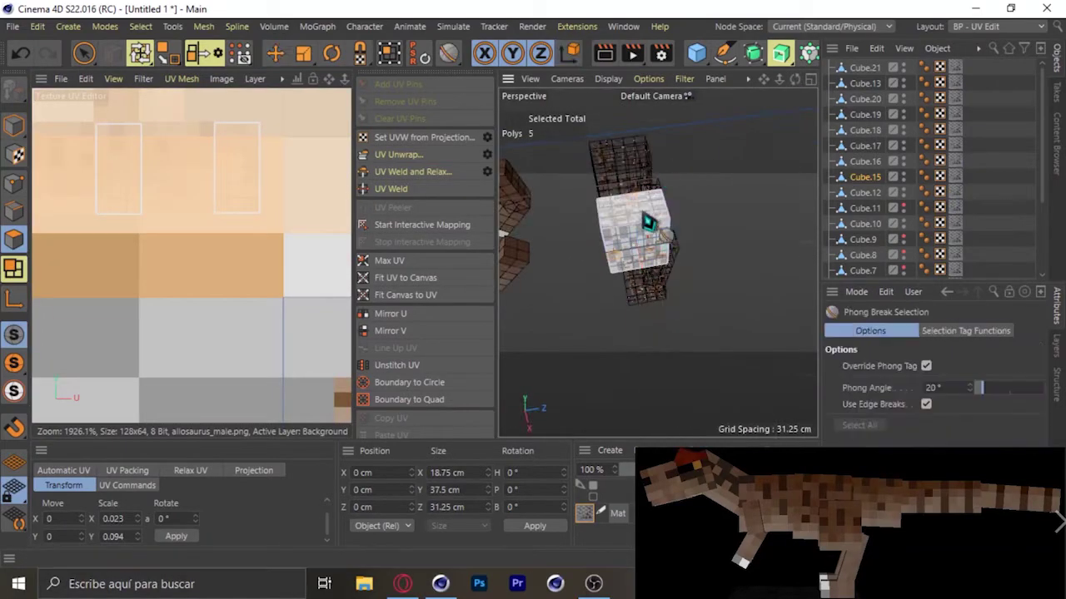
pyautogui.write('5/64')
pyautogui.press('Return')
# - Select Cube.15's UV islands and move them onto the brown skin pixels of allosaurus_male.png
pyautogui.scroll(-3, 158, 242)
pyautogui.scroll(5, 150, 238)
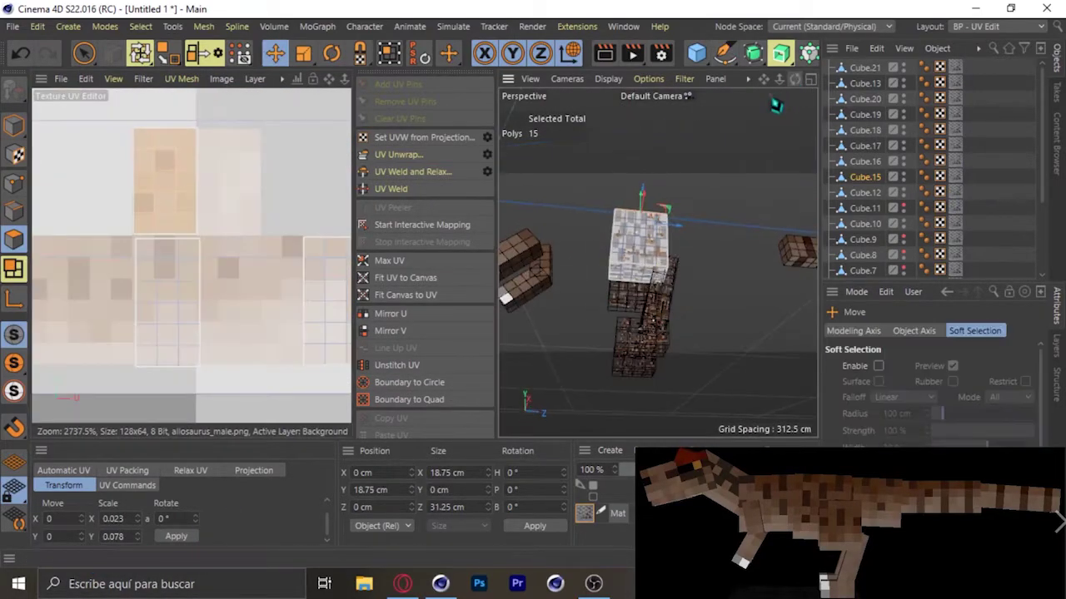
pyautogui.scroll(-3, 169, 220)
pyautogui.scroll(4, 297, 280)
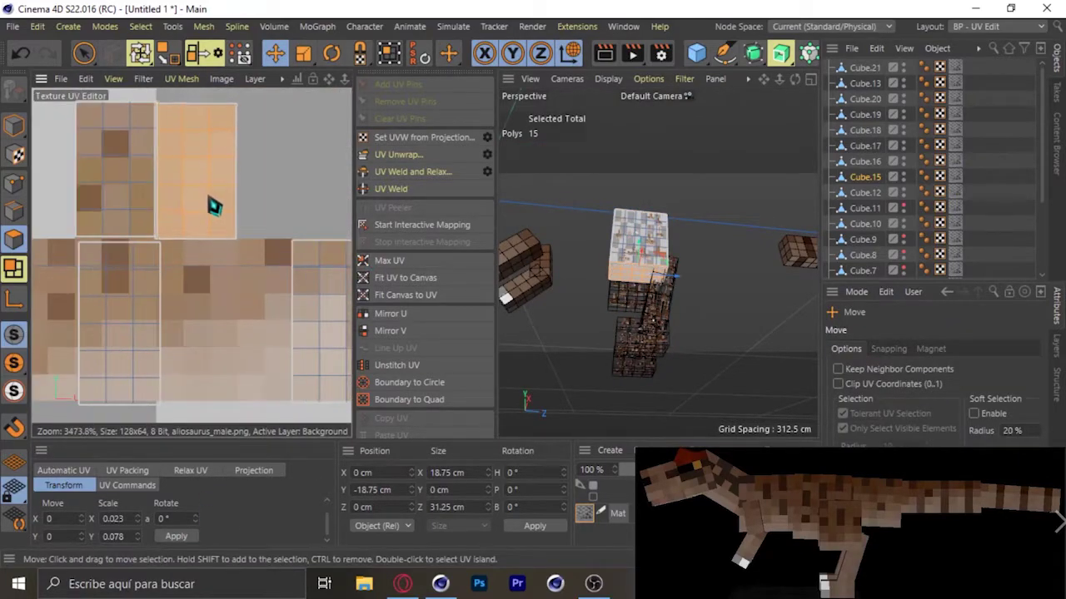
pyautogui.keyDown('alt'); pyautogui.moveTo(624, 274); pyautogui.dragTo(666, 250); pyautogui.keyUp('alt')
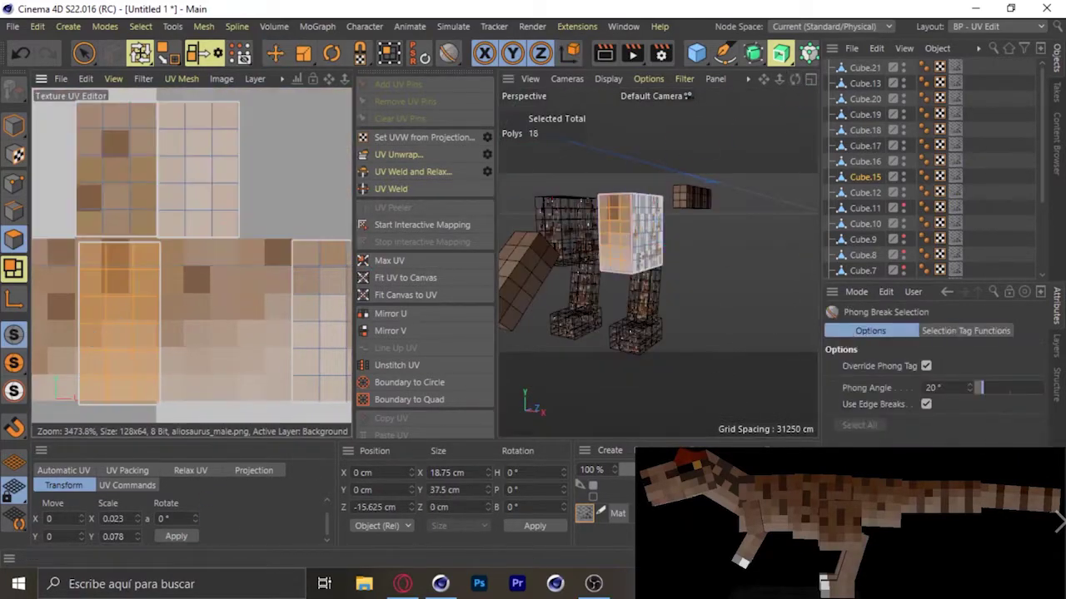
pyautogui.click(163, 309)
pyautogui.doubleClick(161, 310)
pyautogui.keyDown('alt'); pyautogui.moveTo(624, 250); pyautogui.dragTo(662, 240); pyautogui.keyUp('alt')
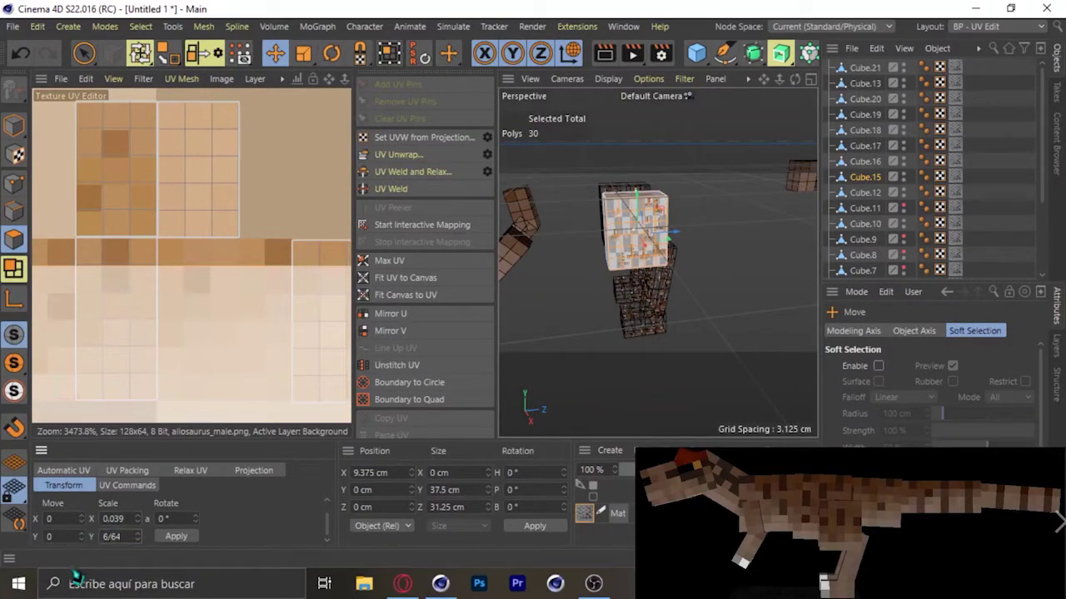
pyautogui.scroll(1, 280, 222)
pyautogui.click(171, 264)
pyautogui.keyDown('alt'); pyautogui.moveTo(658, 262); pyautogui.dragTo(691, 250); pyautogui.keyUp('alt')
pyautogui.doubleClick(238, 274)
pyautogui.scroll(-2, 326, 297)
pyautogui.scroll(2, 209, 266)
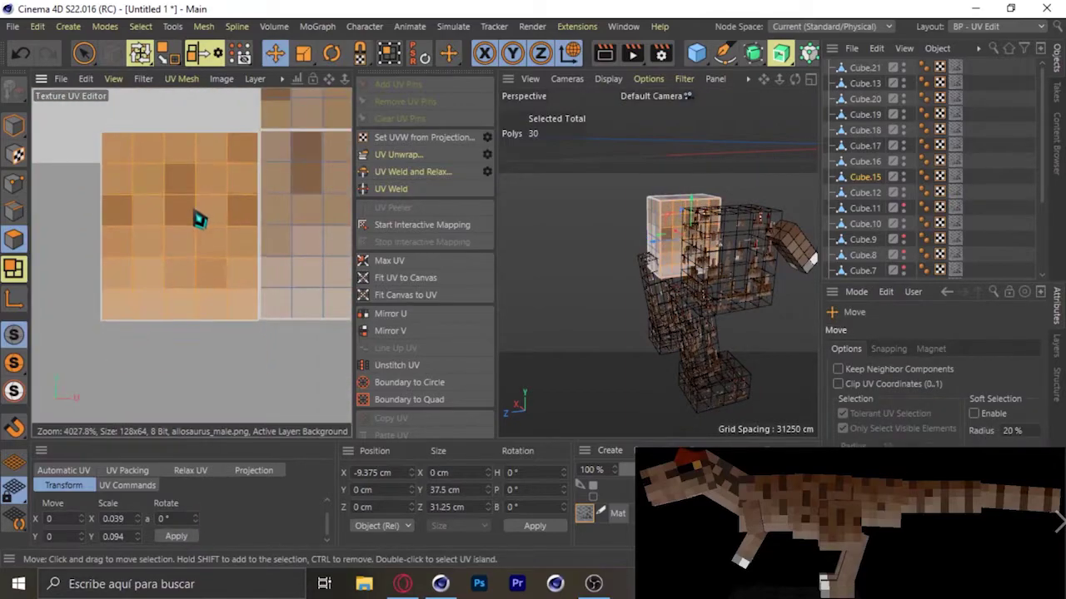
pyautogui.click(583, 333)
pyautogui.keyDown('alt'); pyautogui.moveTo(582, 333); pyautogui.dragTo(570, 205); pyautogui.keyUp('alt')
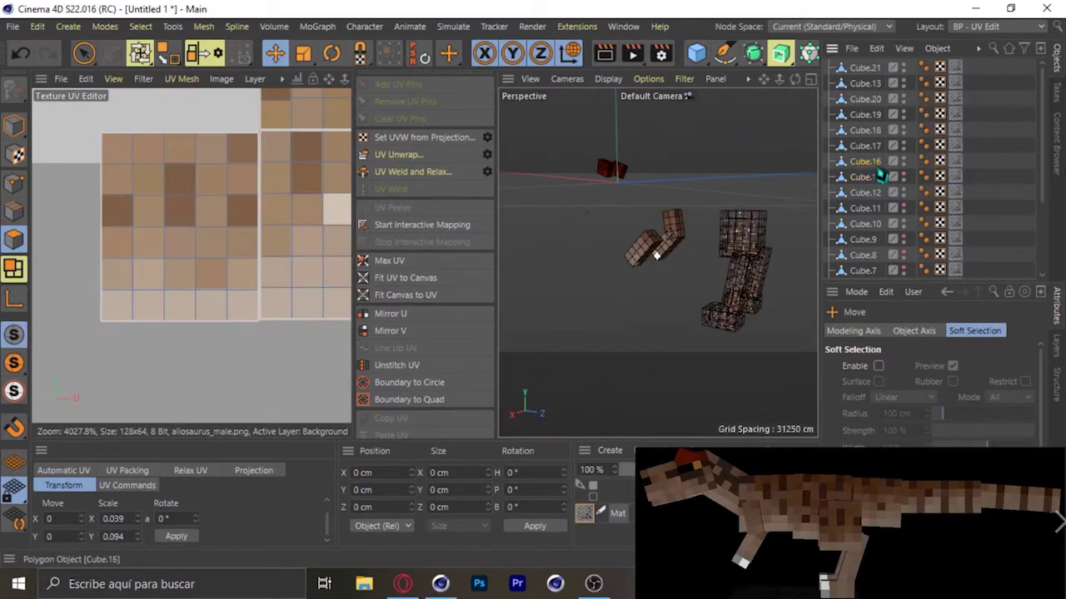
# - Apply a 2/128 × 6/64 UV scale to Cube.16's selected faces on the allosaurus_male texture
pyautogui.click(866, 160)
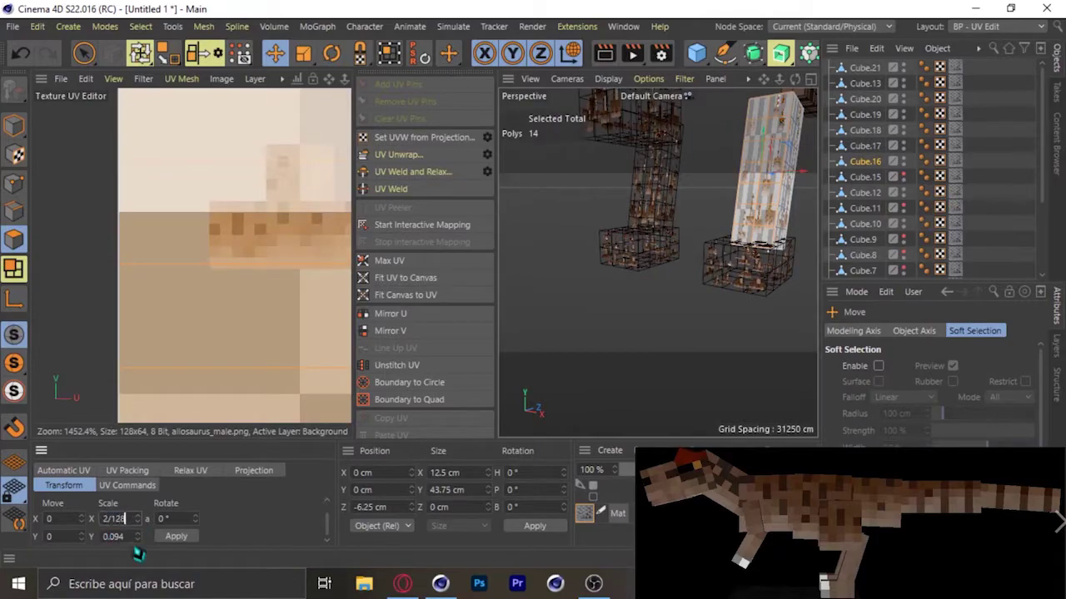
pyautogui.write('64')
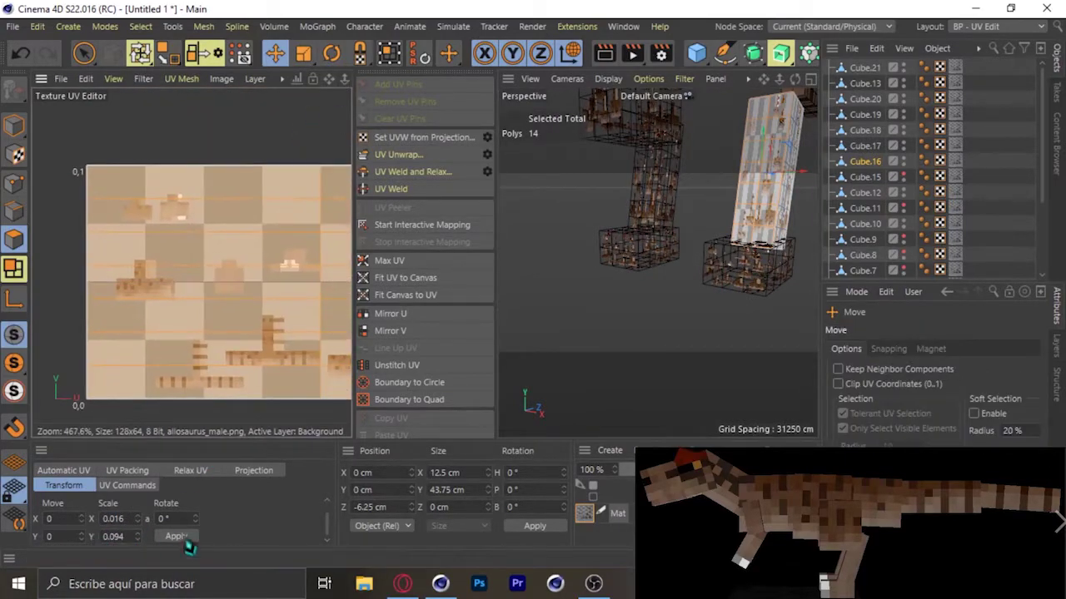
pyautogui.click(176, 536)
pyautogui.scroll(4, 206, 283)
pyautogui.click(206, 283)
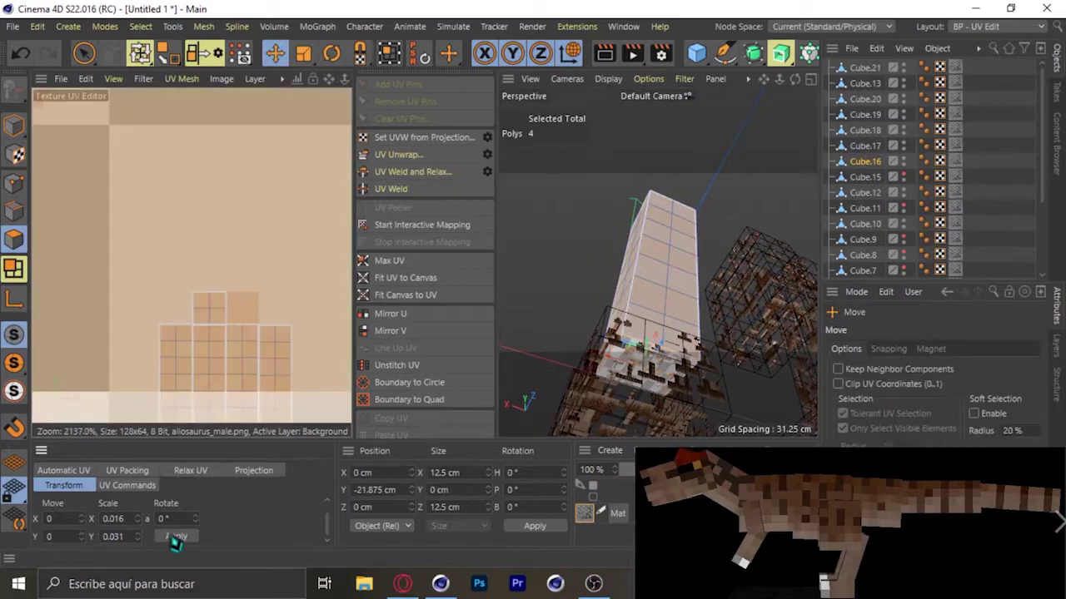
pyautogui.scroll(10, 241, 338)
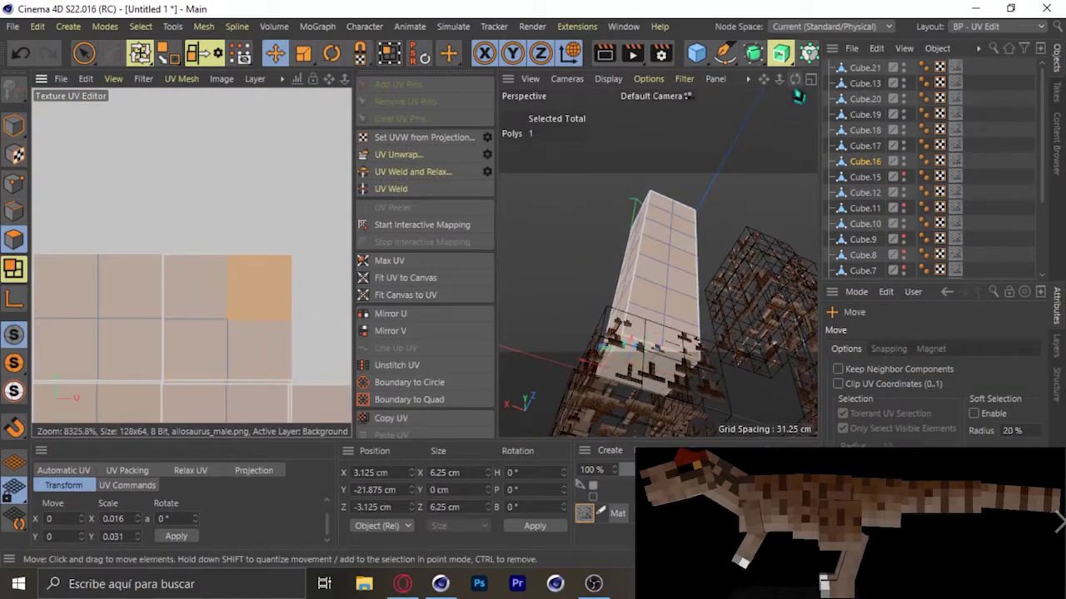
pyautogui.click(635, 261)
# - Select all of Cube.17's polygons and apply a UV scale to them
pyautogui.keyDown('alt'); pyautogui.moveTo(775, 174); pyautogui.dragTo(636, 340); pyautogui.keyUp('alt')
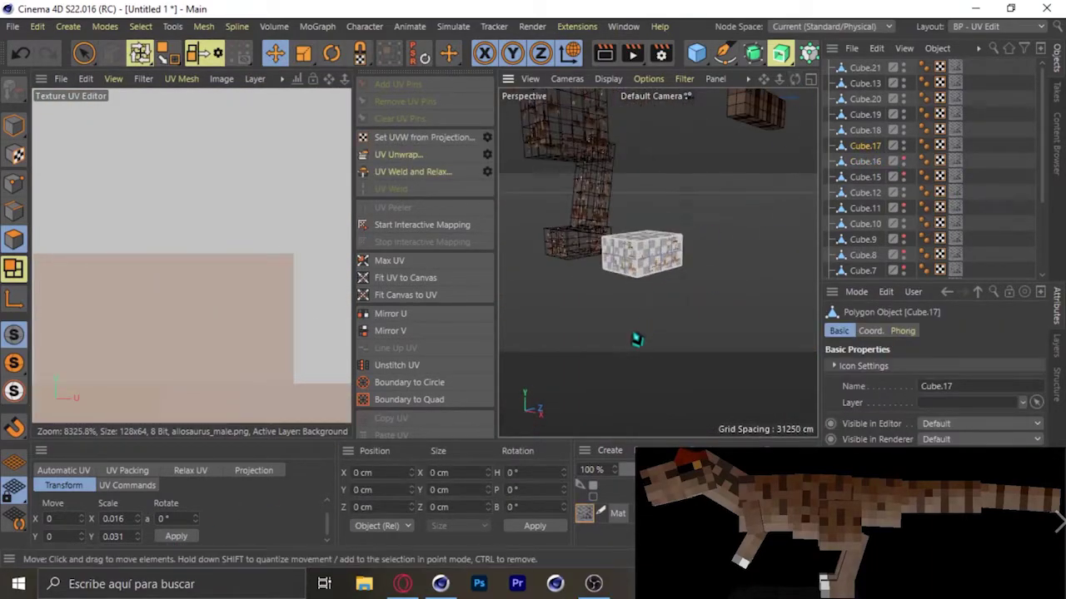
pyautogui.hotkey('ctrl', 'a')
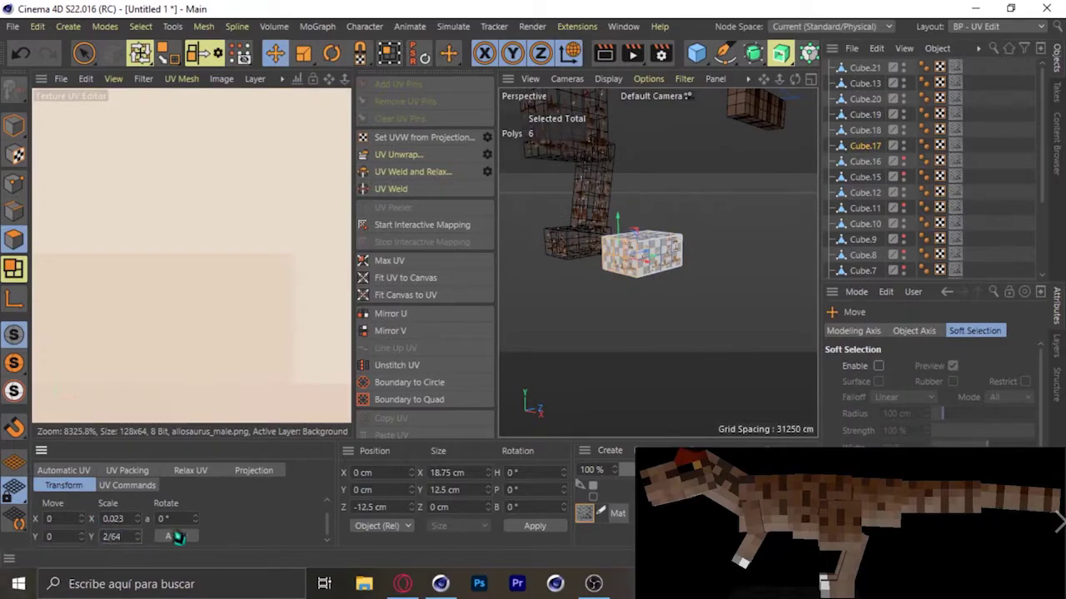
pyautogui.click(177, 536)
pyautogui.scroll(-5, 207, 326)
pyautogui.scroll(5, 261, 219)
pyautogui.scroll(-3, 325, 218)
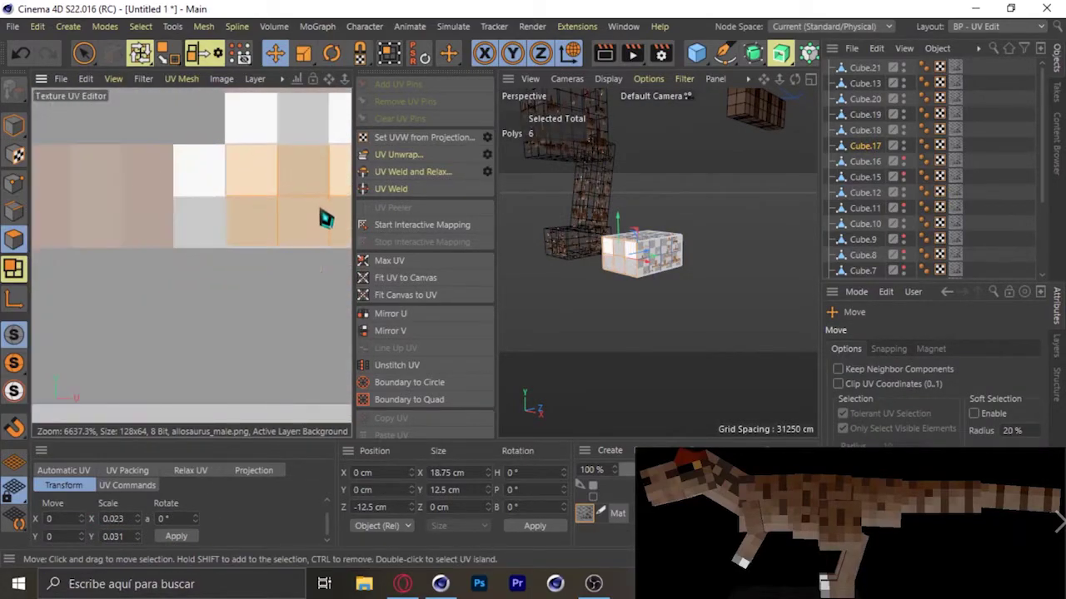
pyautogui.scroll(2, 702, 269)
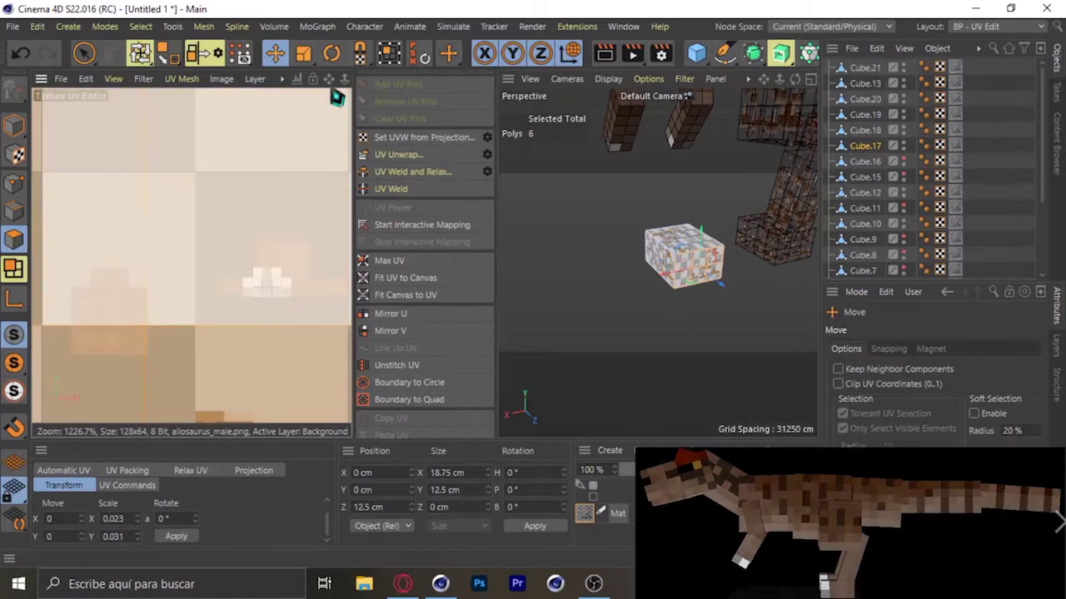
pyautogui.scroll(-5, 239, 387)
pyautogui.scroll(5, 247, 275)
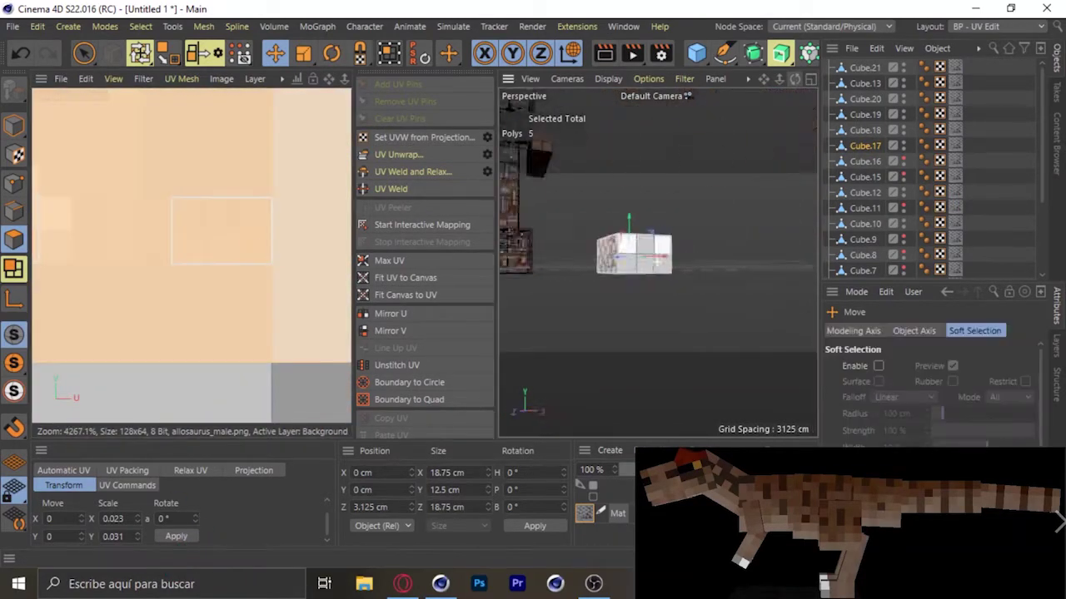
pyautogui.scroll(-5, 191, 250)
# - Rework Cube.17's vertical and horizontal UV scale values to get a 0.031 × 0.031 island
pyautogui.click(108, 536)
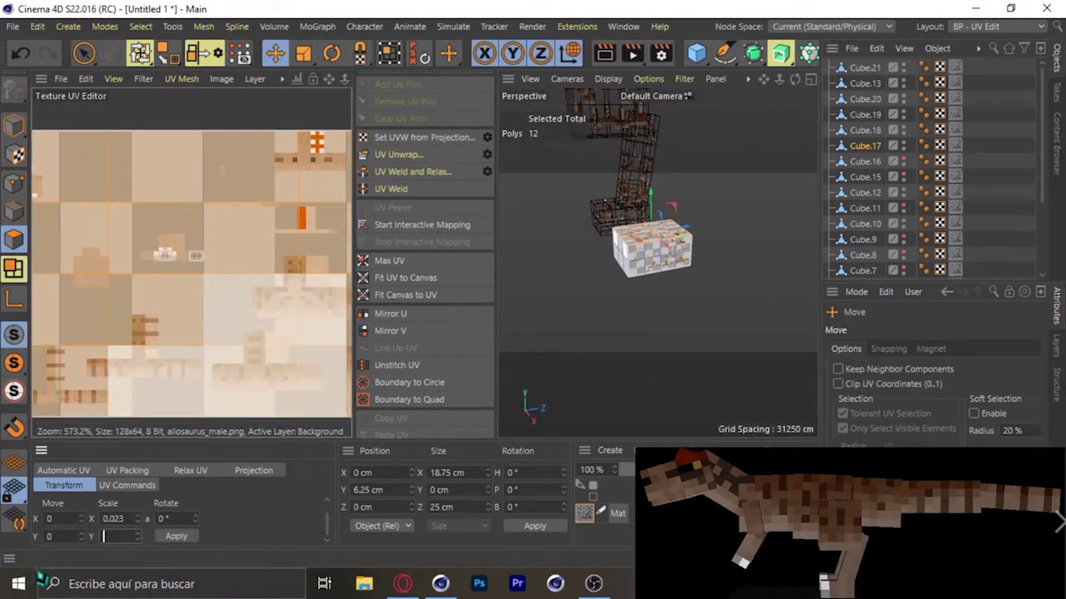
pyautogui.write('0.062')
pyautogui.click(176, 537)
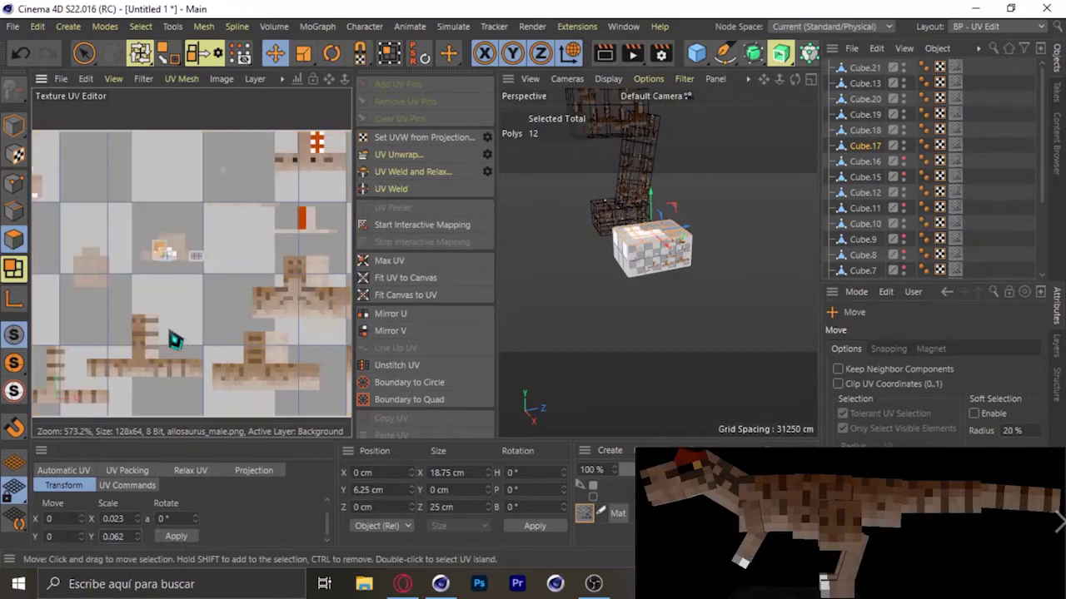
pyautogui.scroll(5, 188, 193)
pyautogui.scroll(-6, 172, 238)
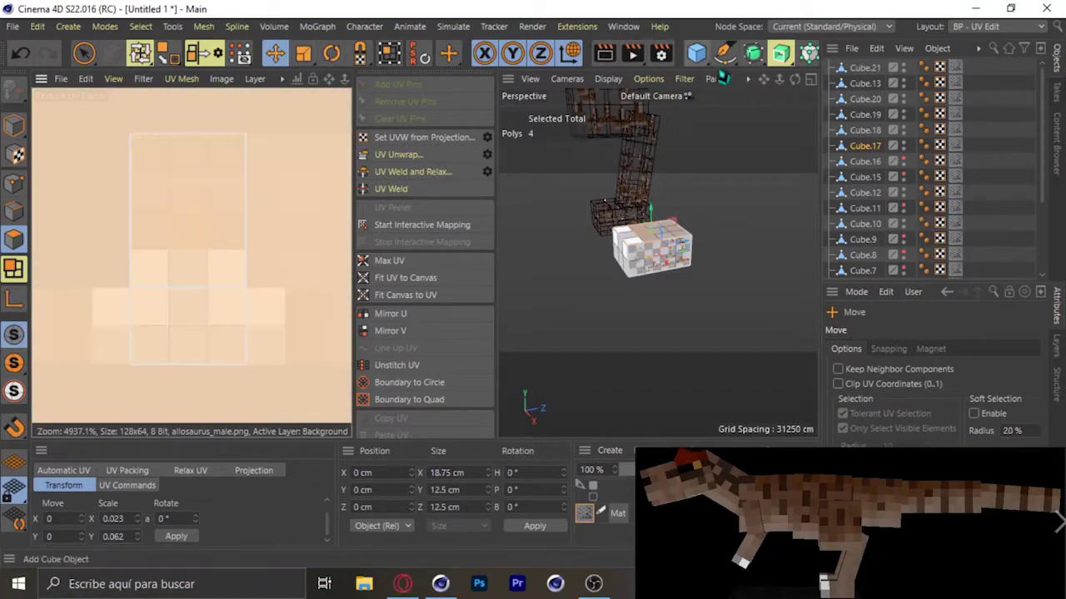
pyautogui.scroll(3, 244, 356)
pyautogui.scroll(4, 239, 361)
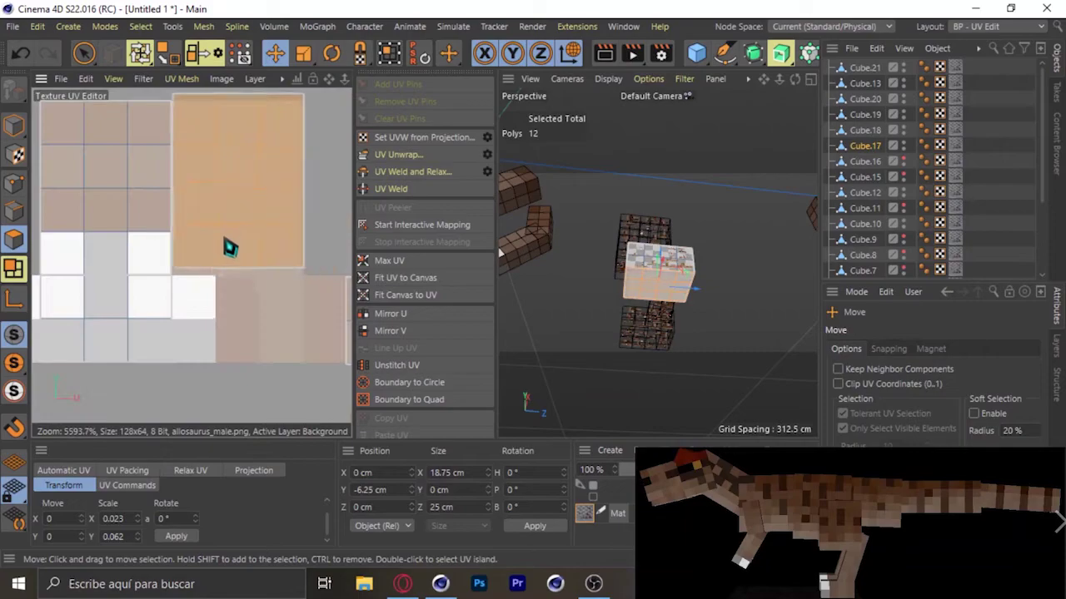
pyautogui.hotkey('ctrl', 'z')
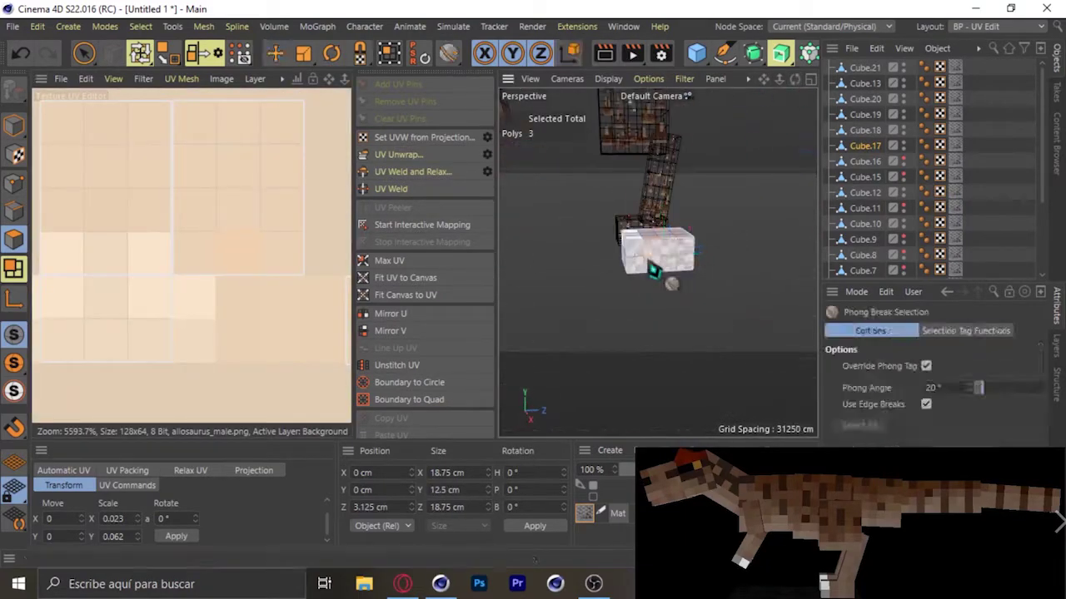
pyautogui.click(112, 519)
pyautogui.press('Return')
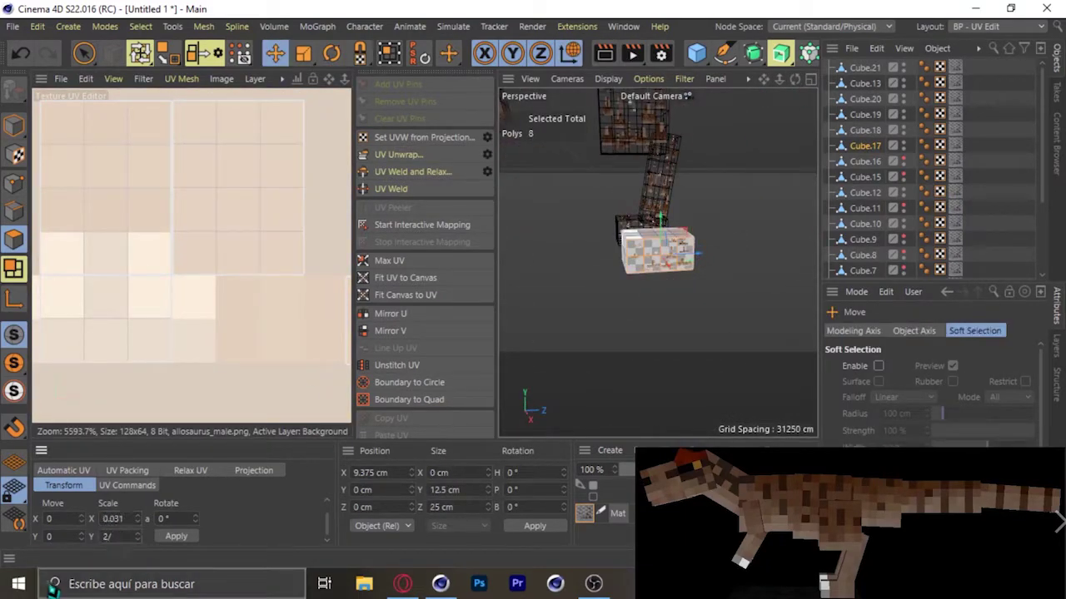
pyautogui.scroll(1, 208, 246)
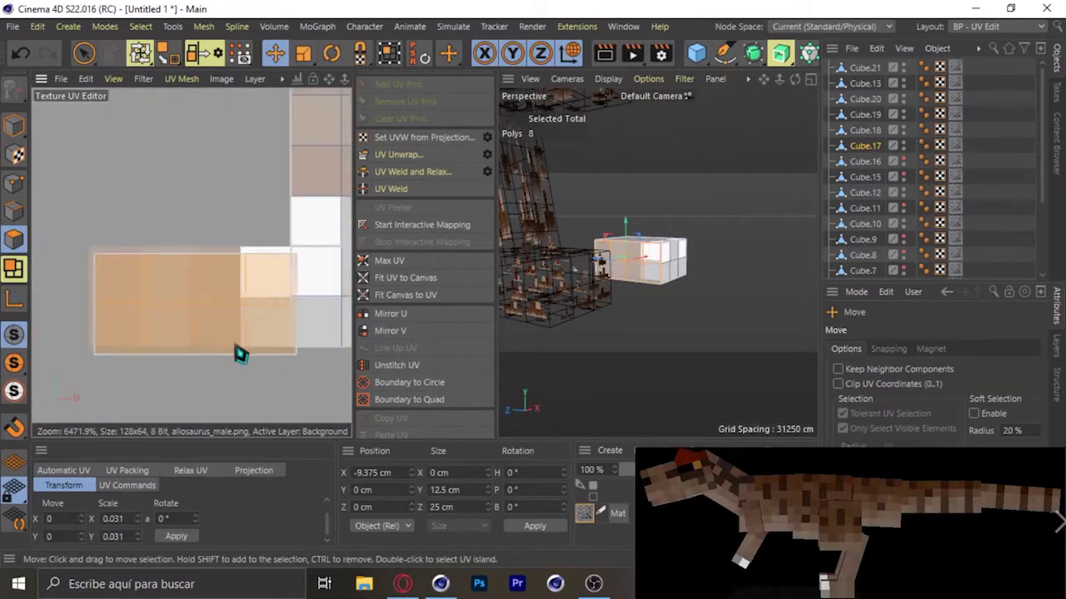
pyautogui.click(997, 26)
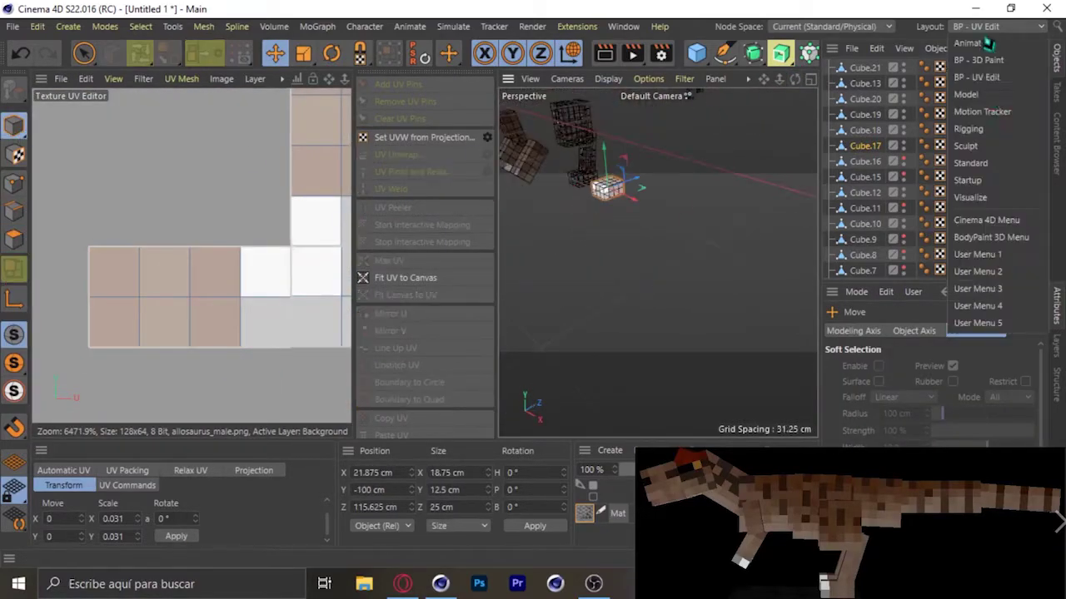
# - Return to the Standard layout and select the flat Cube.20 plate
pyautogui.click(985, 179)
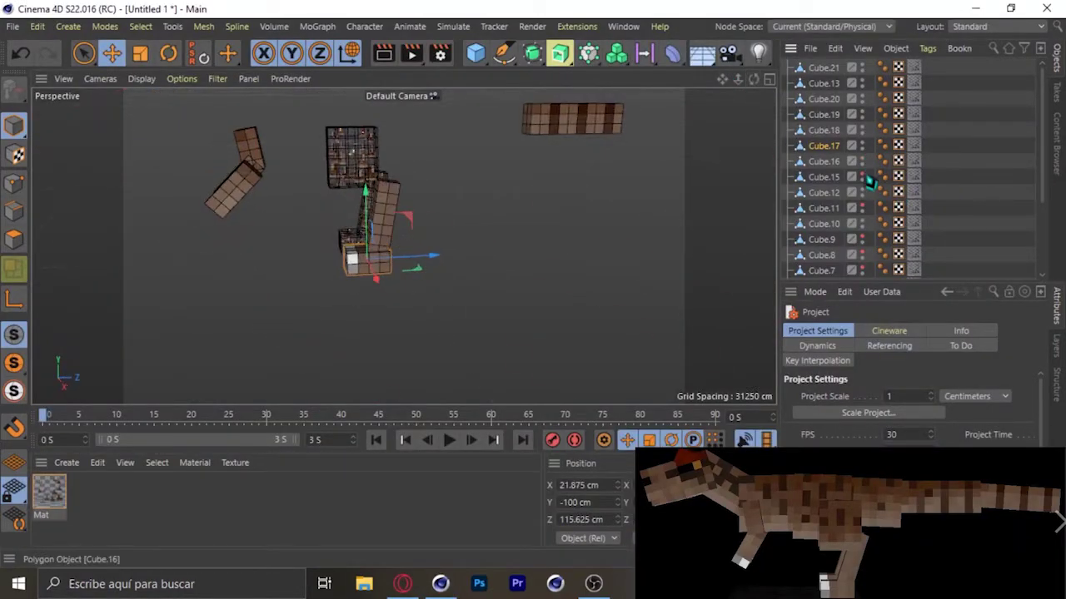
pyautogui.click(822, 239)
pyautogui.scroll(-3, 832, 208)
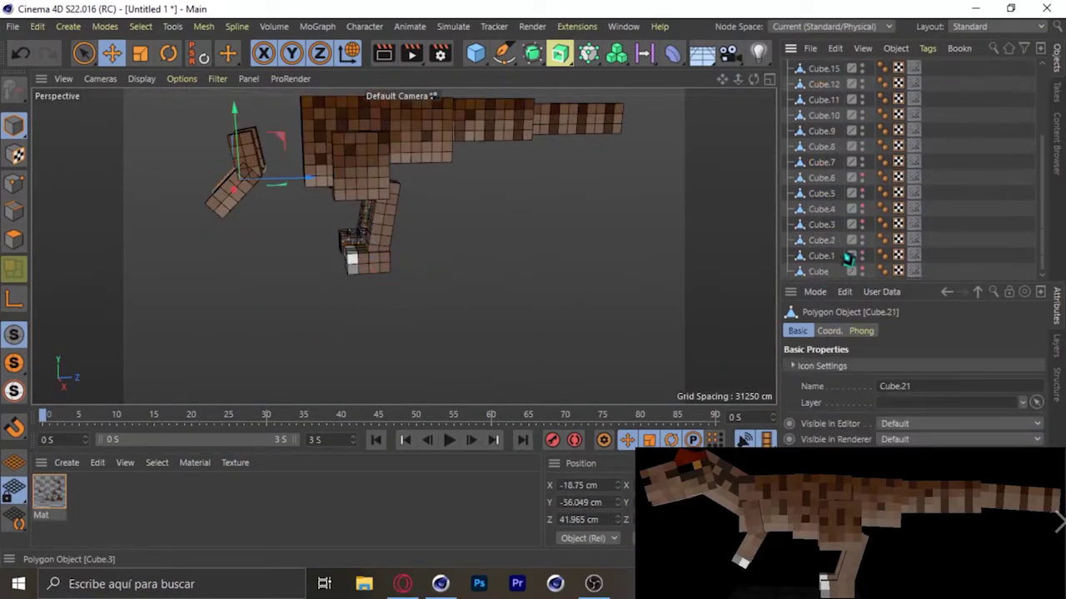
pyautogui.keyDown('shift'); pyautogui.click(818, 271); pyautogui.keyUp('shift')
pyautogui.moveTo(433, 167)
pyautogui.keyDown('alt'); pyautogui.mouseDown()
pyautogui.moveTo(469, 179)
pyautogui.moveTo(405, 245)
pyautogui.mouseUp(); pyautogui.keyUp('alt')
pyautogui.click(499, 279)
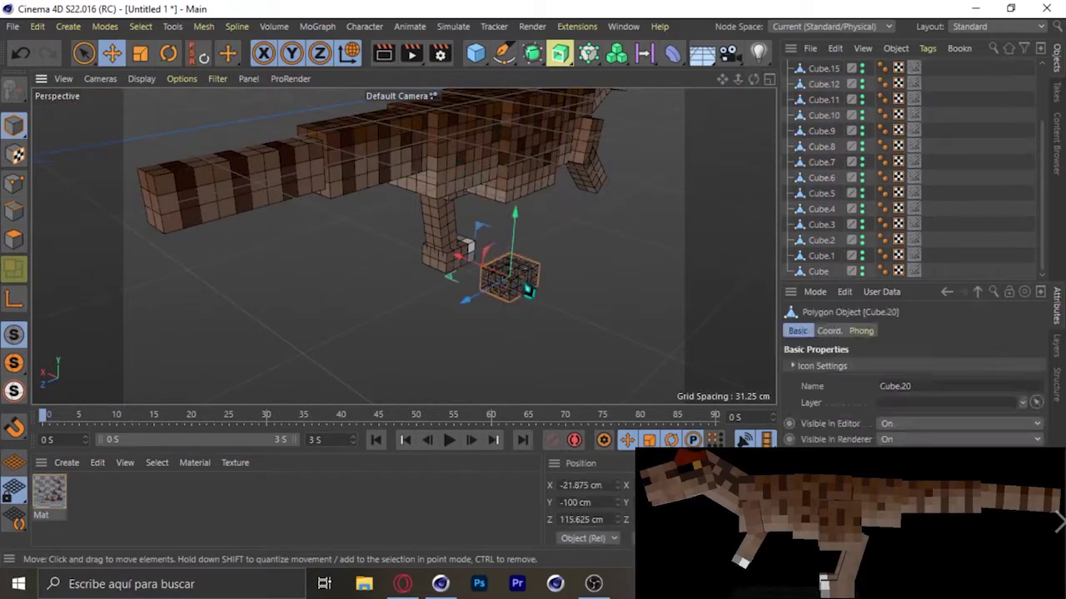
pyautogui.click(391, 209)
pyautogui.click(310, 201)
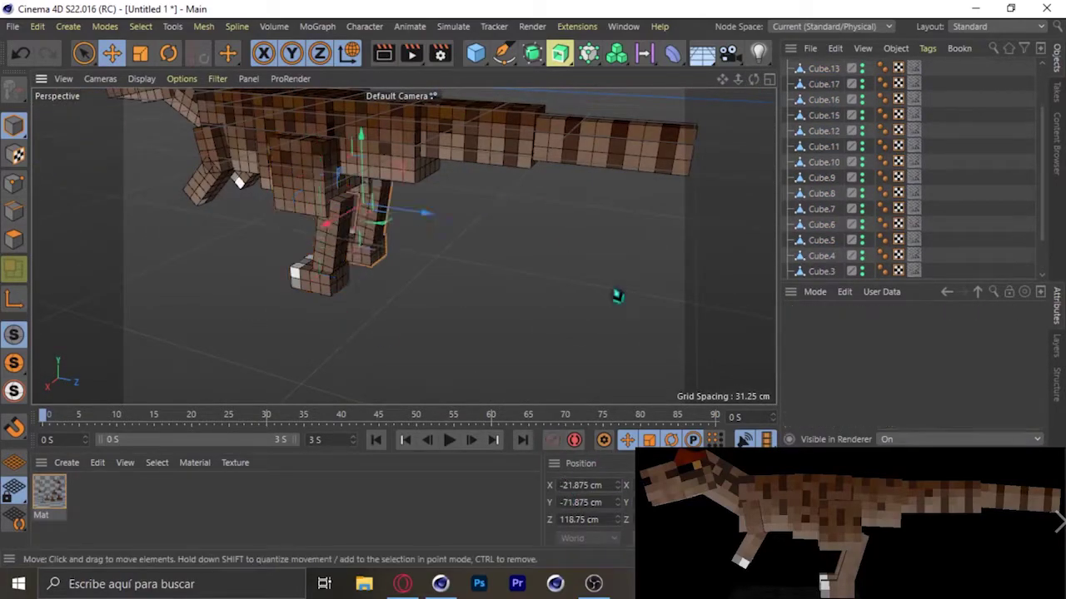
pyautogui.keyDown('alt'); pyautogui.moveTo(616, 295); pyautogui.dragTo(404, 244); pyautogui.keyUp('alt')
pyautogui.click(321, 198)
# - Tilt Cube.20 diagonally into the neck joint and create a new material, Mat.1, for it
pyautogui.scroll(5, 320, 198)
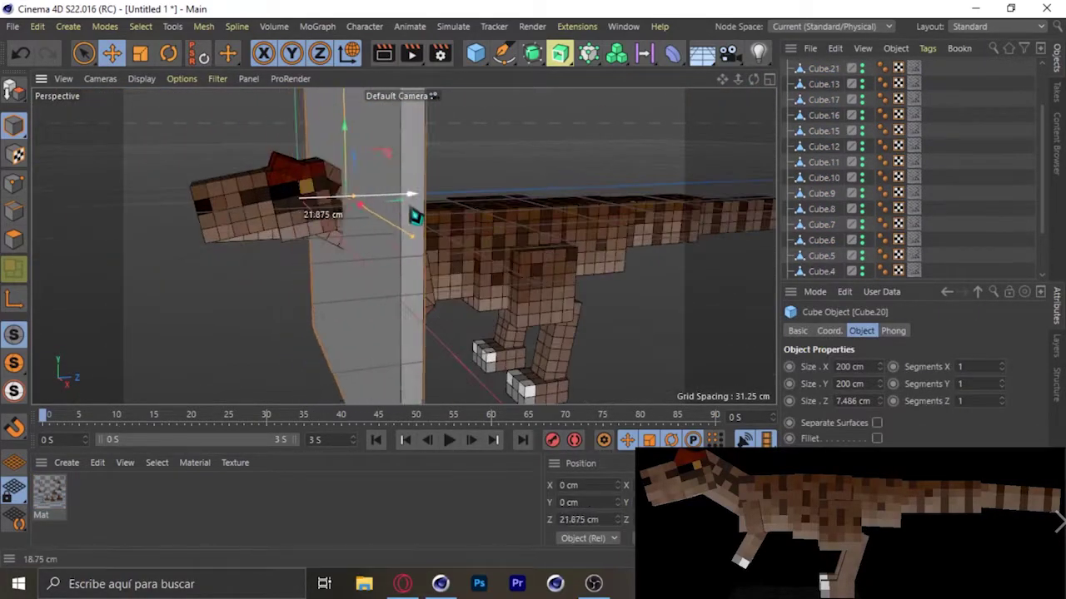
pyautogui.press('r')
pyautogui.moveTo(333, 191); pyautogui.dragTo(369, 316)
pyautogui.moveTo(716, 98)
pyautogui.keyDown('alt'); pyautogui.mouseDown()
pyautogui.moveTo(428, 173)
pyautogui.moveTo(381, 291)
pyautogui.moveTo(403, 246)
pyautogui.moveTo(404, 283)
pyautogui.moveTo(440, 344)
pyautogui.moveTo(405, 242)
pyautogui.moveTo(306, 223)
pyautogui.mouseUp(); pyautogui.keyUp('alt')
pyautogui.press('e')
pyautogui.scroll(3, 428, 174)
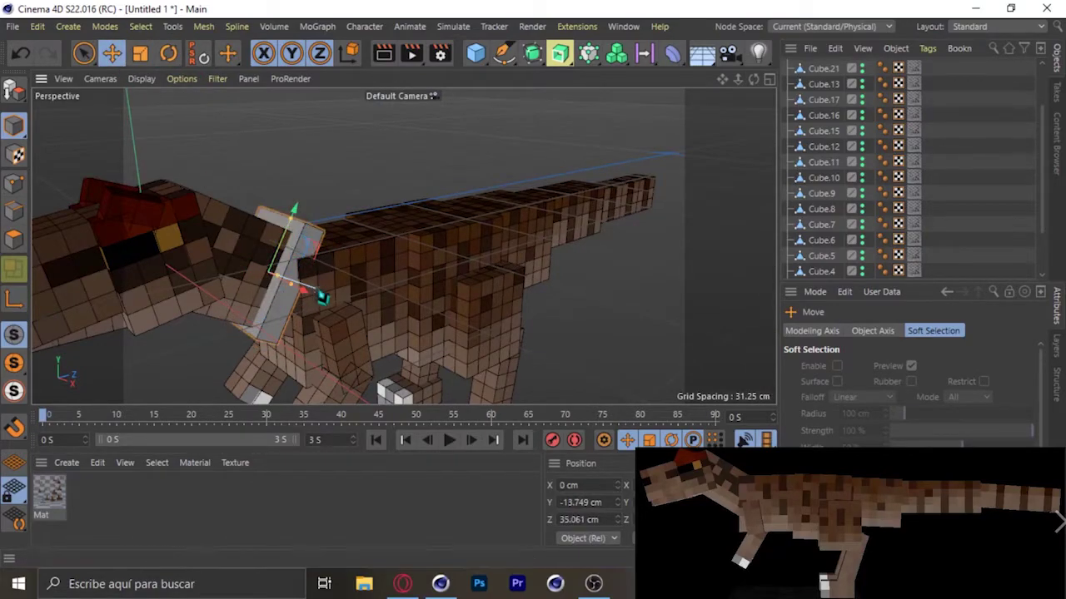
pyautogui.keyDown('alt'); pyautogui.moveTo(323, 298); pyautogui.dragTo(404, 245); pyautogui.keyUp('alt')
pyautogui.scroll(3, 287, 291)
pyautogui.keyDown('alt'); pyautogui.moveTo(314, 296); pyautogui.dragTo(250, 308); pyautogui.keyUp('alt')
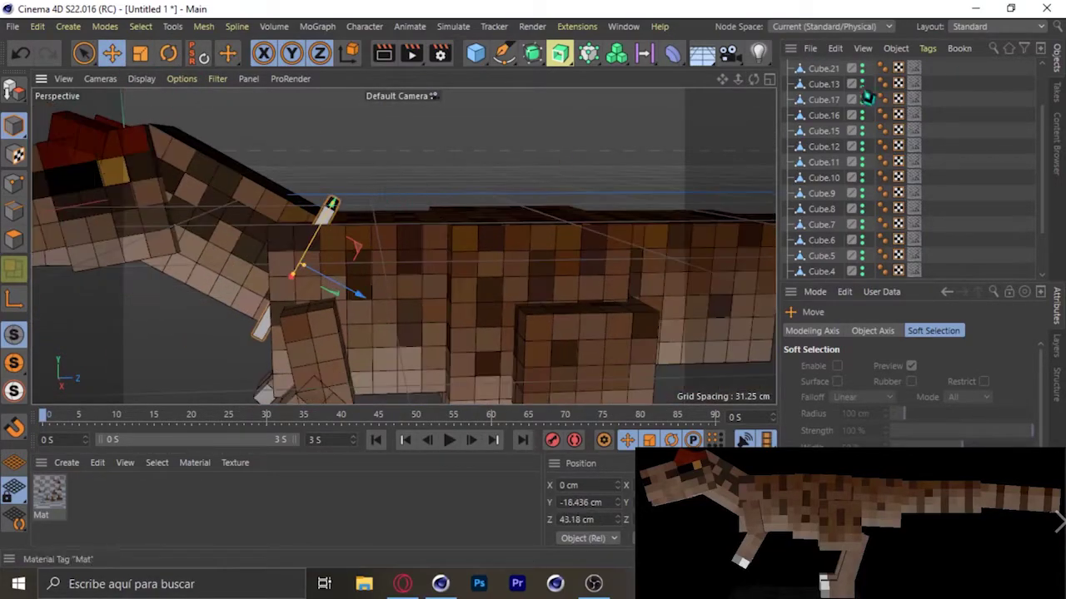
pyautogui.click(254, 229)
pyautogui.doubleClick(49, 500)
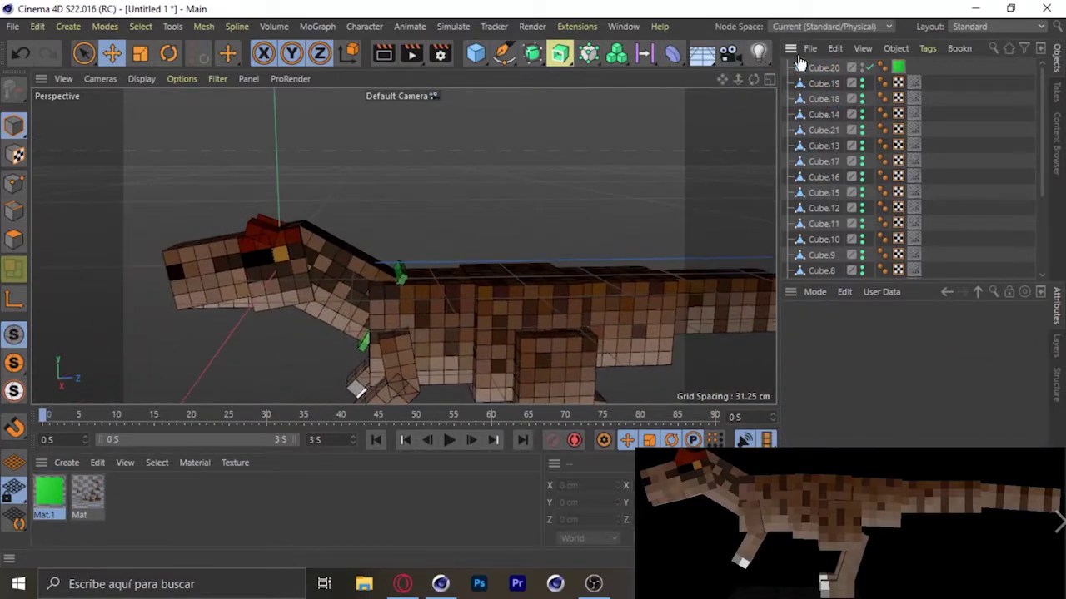
# - Duplicate the green neck plate Cube.22 and position the copy along the neck
pyautogui.click(403, 307)
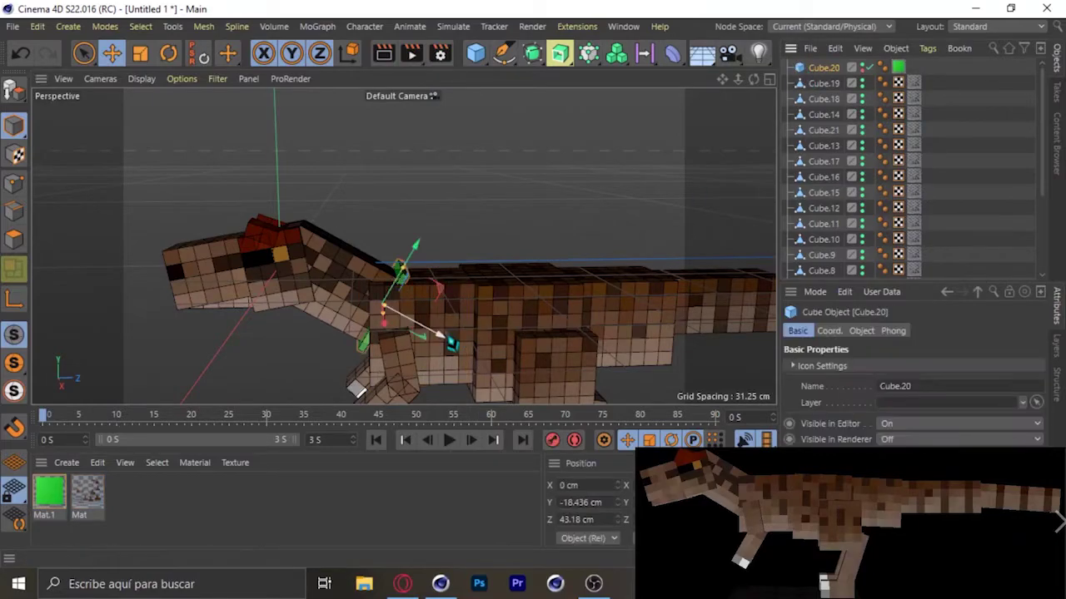
pyautogui.keyDown('alt'); pyautogui.moveTo(358, 293); pyautogui.dragTo(183, 117); pyautogui.keyUp('alt')
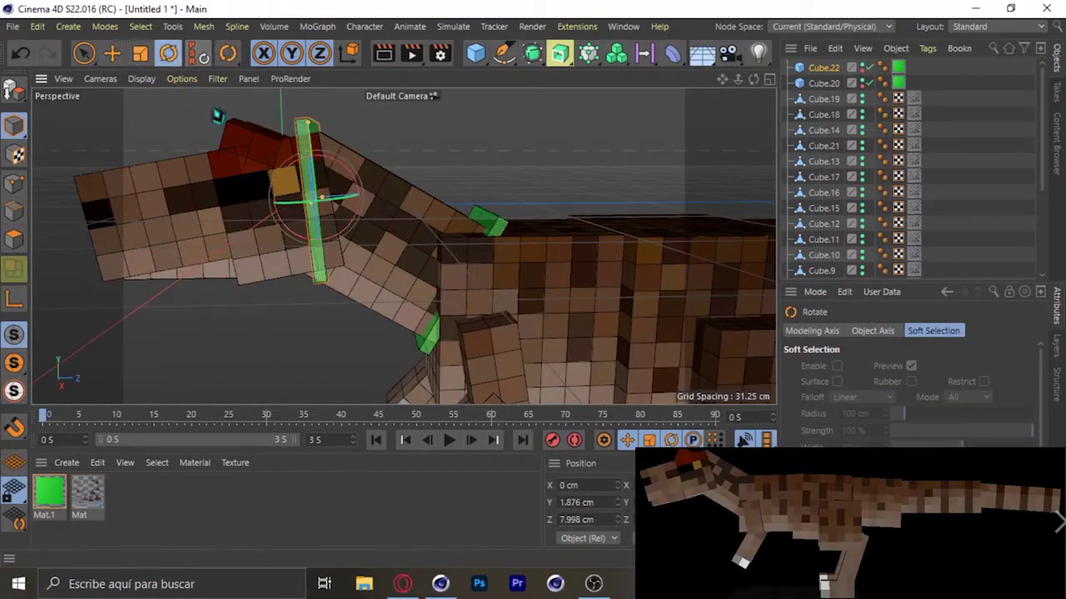
pyautogui.click(327, 200)
pyautogui.keyDown('alt'); pyautogui.moveTo(402, 241); pyautogui.dragTo(366, 237); pyautogui.keyUp('alt')
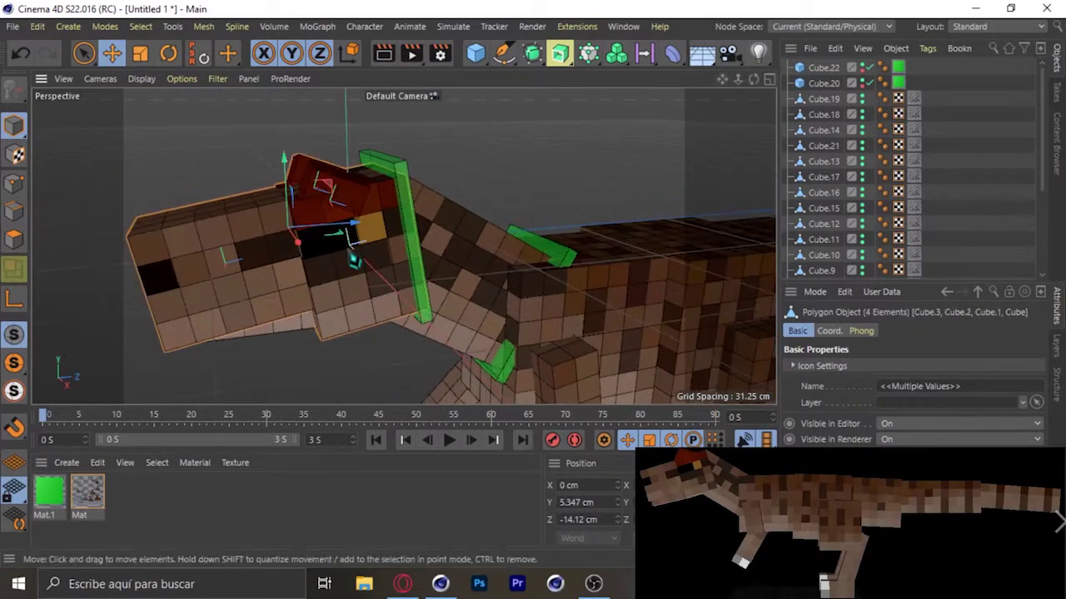
pyautogui.click(407, 275)
pyautogui.keyDown('ctrl'); pyautogui.moveTo(407, 275); pyautogui.dragTo(344, 286); pyautogui.keyUp('ctrl')
pyautogui.moveTo(281, 247)
pyautogui.keyDown('alt'); pyautogui.mouseDown()
pyautogui.moveTo(405, 245)
pyautogui.moveTo(365, 282)
pyautogui.moveTo(636, 214)
pyautogui.moveTo(395, 169)
pyautogui.mouseUp(); pyautogui.keyUp('alt')
pyautogui.click(168, 53)
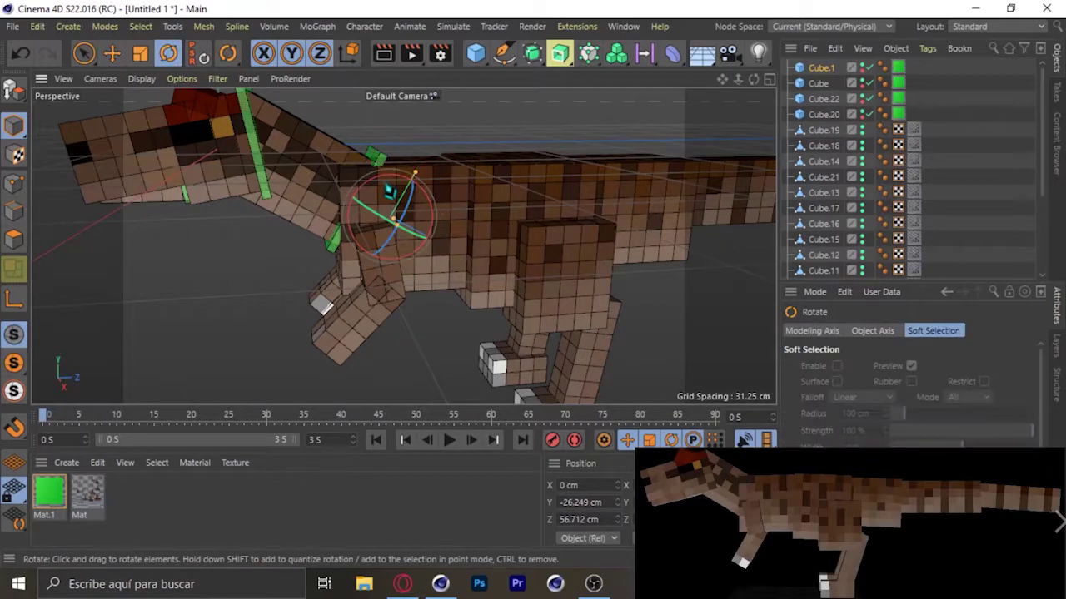
pyautogui.press('e')
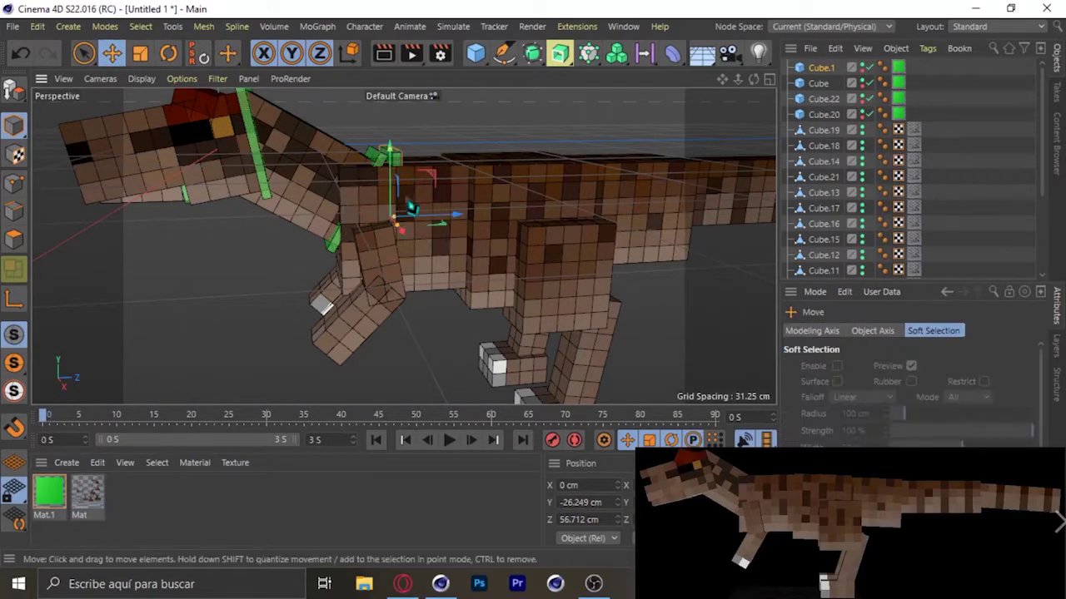
pyautogui.scroll(2, 427, 229)
pyautogui.scroll(2, 419, 150)
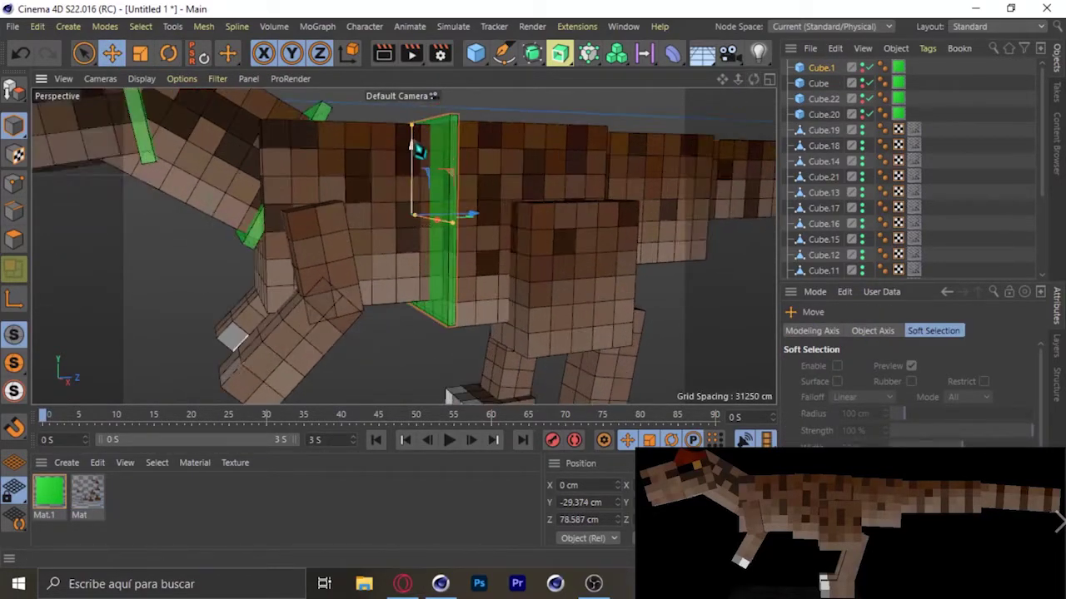
pyautogui.keyDown('alt'); pyautogui.moveTo(415, 158); pyautogui.dragTo(533, 127); pyautogui.keyUp('alt')
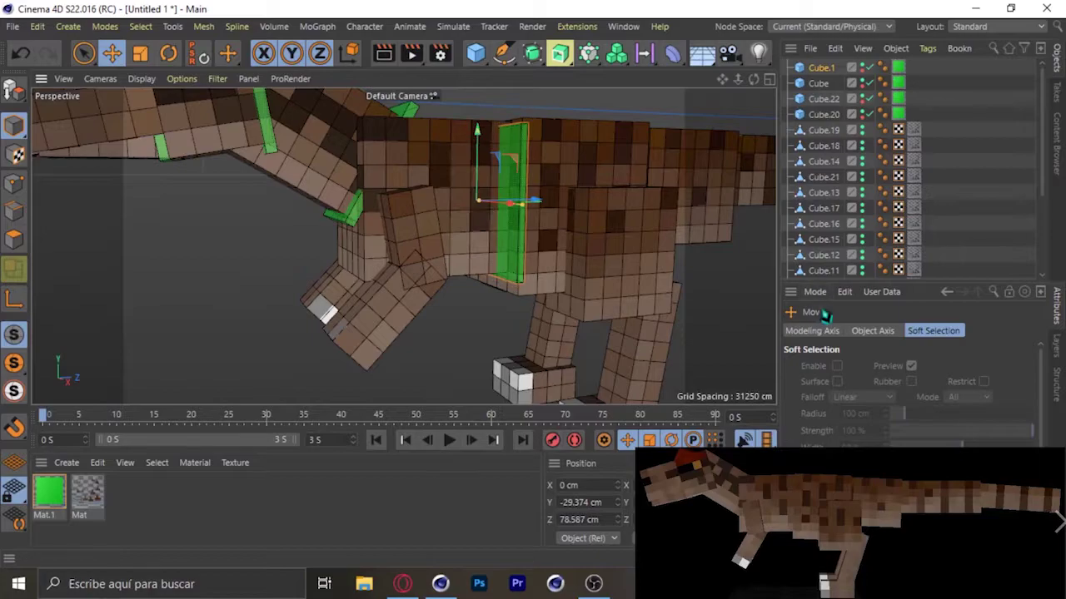
# - Enable 3.125 cm move quantizing and copy the green plate along the back
pyautogui.click(879, 366)
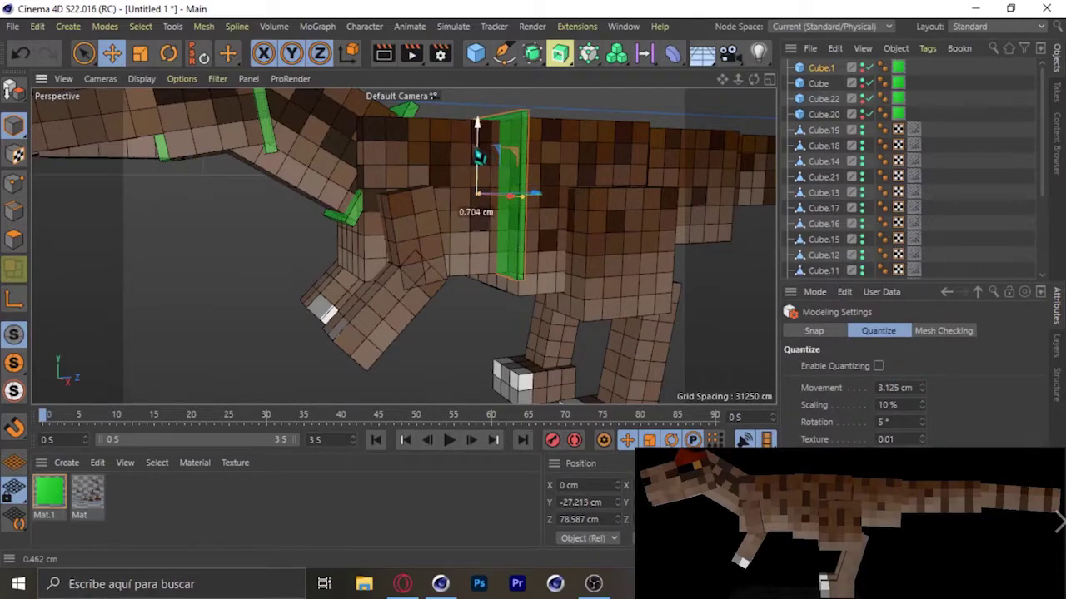
pyautogui.moveTo(753, 78)
pyautogui.mouseDown()
pyautogui.moveTo(733, 83)
pyautogui.moveTo(750, 87)
pyautogui.mouseUp()
pyautogui.moveTo(403, 247)
pyautogui.keyDown('alt'); pyautogui.mouseDown()
pyautogui.moveTo(542, 191)
pyautogui.moveTo(541, 245)
pyautogui.moveTo(405, 245)
pyautogui.moveTo(542, 219)
pyautogui.mouseUp(); pyautogui.keyUp('alt')
pyautogui.keyDown('alt'); pyautogui.moveTo(489, 270); pyautogui.dragTo(555, 260); pyautogui.keyUp('alt')
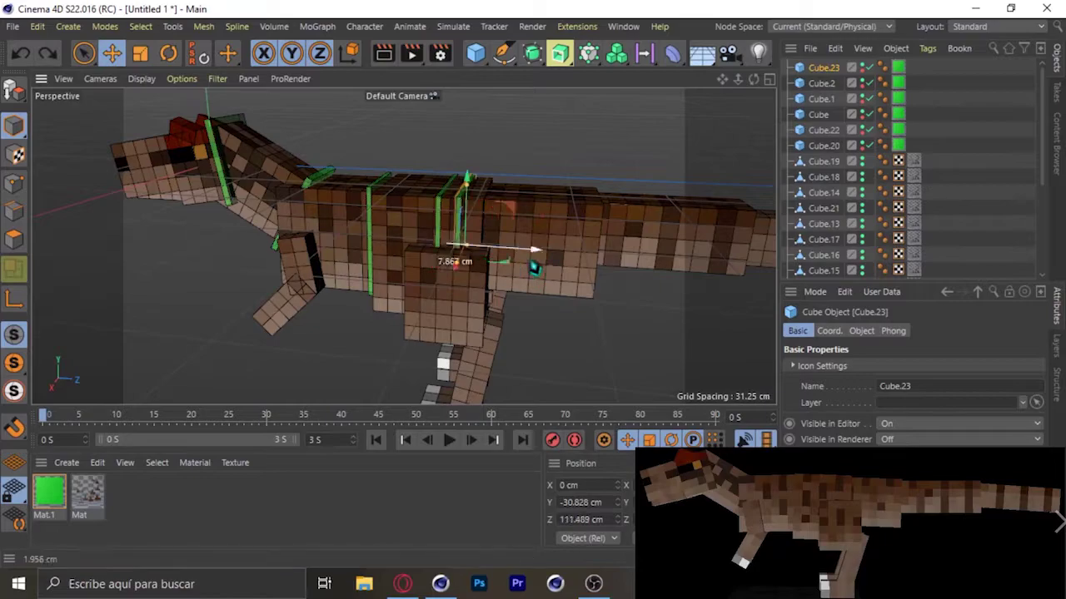
# - Place green joint plates along the back and further down the tail
pyautogui.moveTo(534, 266); pyautogui.dragTo(549, 265)
pyautogui.keyDown('alt'); pyautogui.moveTo(550, 264); pyautogui.dragTo(518, 219); pyautogui.keyUp('alt')
pyautogui.keyDown('alt'); pyautogui.moveTo(503, 173); pyautogui.dragTo(455, 263); pyautogui.keyUp('alt')
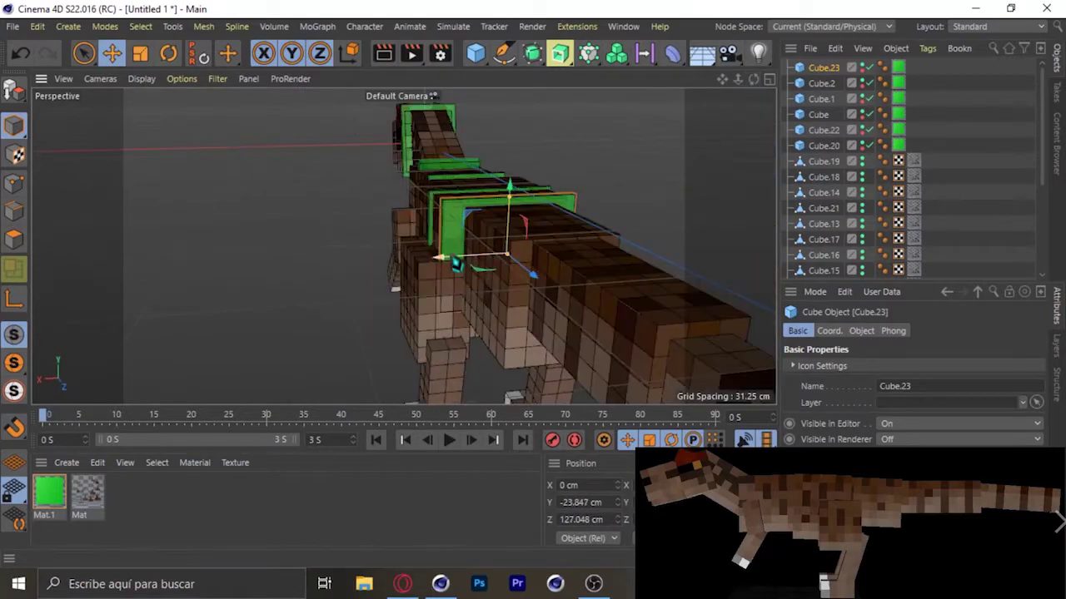
pyautogui.moveTo(720, 135)
pyautogui.keyDown('alt'); pyautogui.mouseDown()
pyautogui.moveTo(399, 236)
pyautogui.moveTo(405, 217)
pyautogui.moveTo(486, 236)
pyautogui.moveTo(308, 254)
pyautogui.mouseUp(); pyautogui.keyUp('alt')
pyautogui.hotkey('ctrl', 'c')
pyautogui.hotkey('ctrl', 'v')
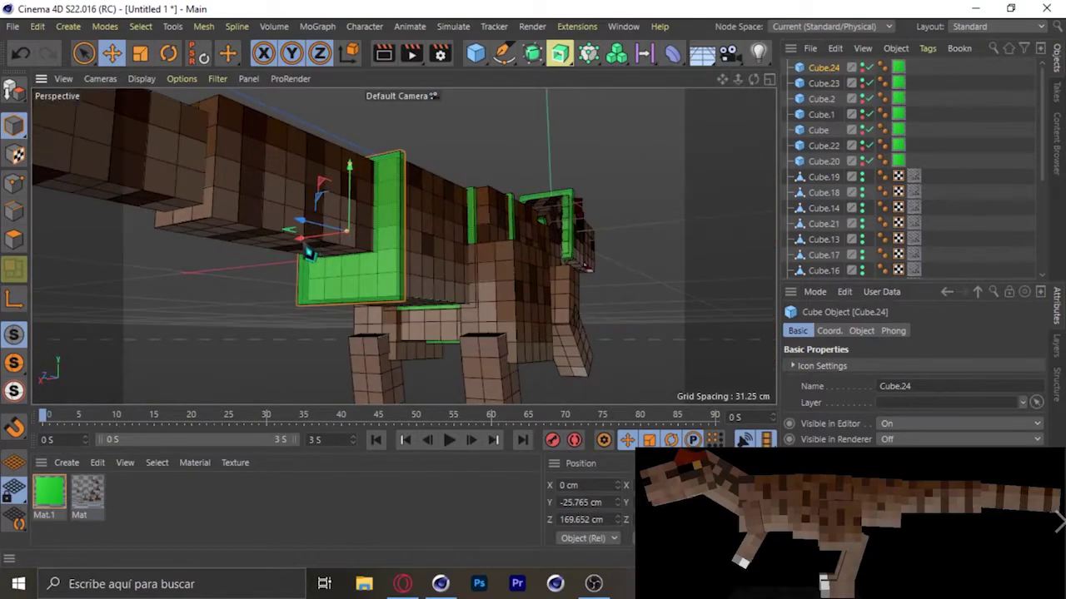
pyautogui.moveTo(745, 108)
pyautogui.keyDown('alt'); pyautogui.mouseDown()
pyautogui.moveTo(476, 191)
pyautogui.moveTo(372, 162)
pyautogui.moveTo(404, 242)
pyautogui.mouseUp(); pyautogui.keyUp('alt')
pyautogui.keyDown('ctrl'); pyautogui.moveTo(450, 185); pyautogui.dragTo(389, 195); pyautogui.keyUp('ctrl')
# - Add another green plate and fit it at the upper arm joint
pyautogui.moveTo(737, 80)
pyautogui.mouseDown()
pyautogui.moveTo(765, 94)
pyautogui.moveTo(613, 280)
pyautogui.mouseUp()
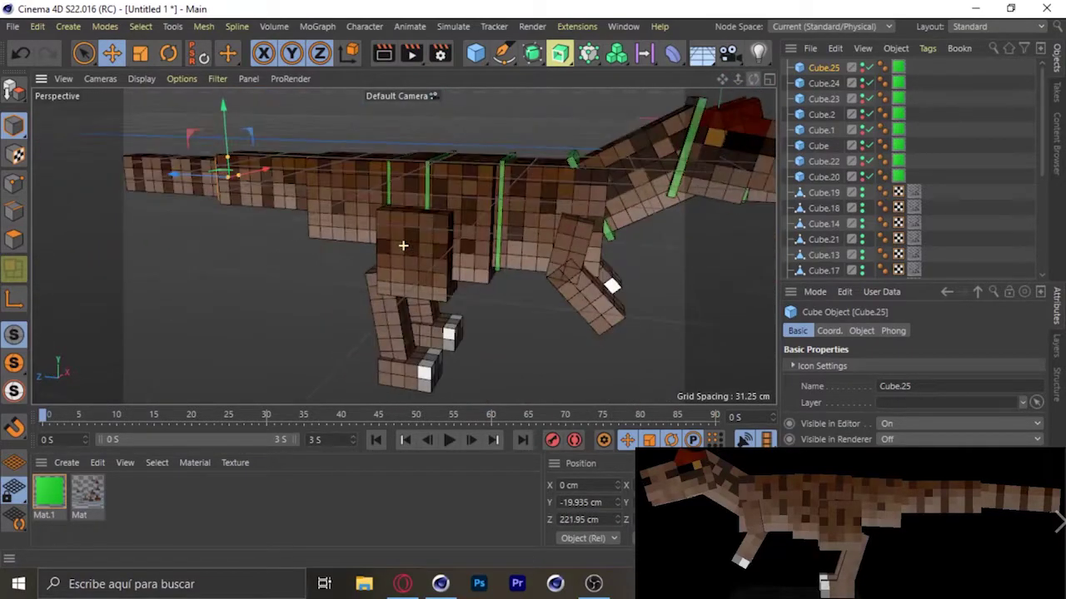
pyautogui.hotkey('ctrl', 'v')
pyautogui.moveTo(613, 280)
pyautogui.keyDown('alt'); pyautogui.mouseDown()
pyautogui.moveTo(533, 233)
pyautogui.moveTo(569, 277)
pyautogui.mouseUp(); pyautogui.keyUp('alt')
pyautogui.press('r')
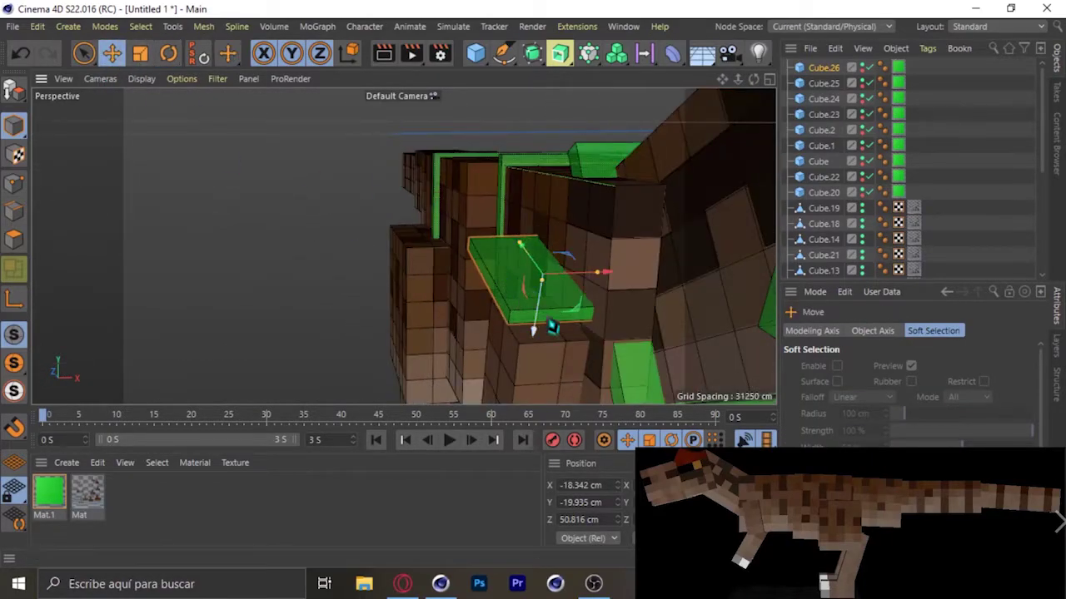
pyautogui.moveTo(549, 324); pyautogui.dragTo(524, 306)
pyautogui.moveTo(601, 341); pyautogui.dragTo(608, 340)
pyautogui.keyDown('alt'); pyautogui.moveTo(608, 340); pyautogui.dragTo(589, 265); pyautogui.keyUp('alt')
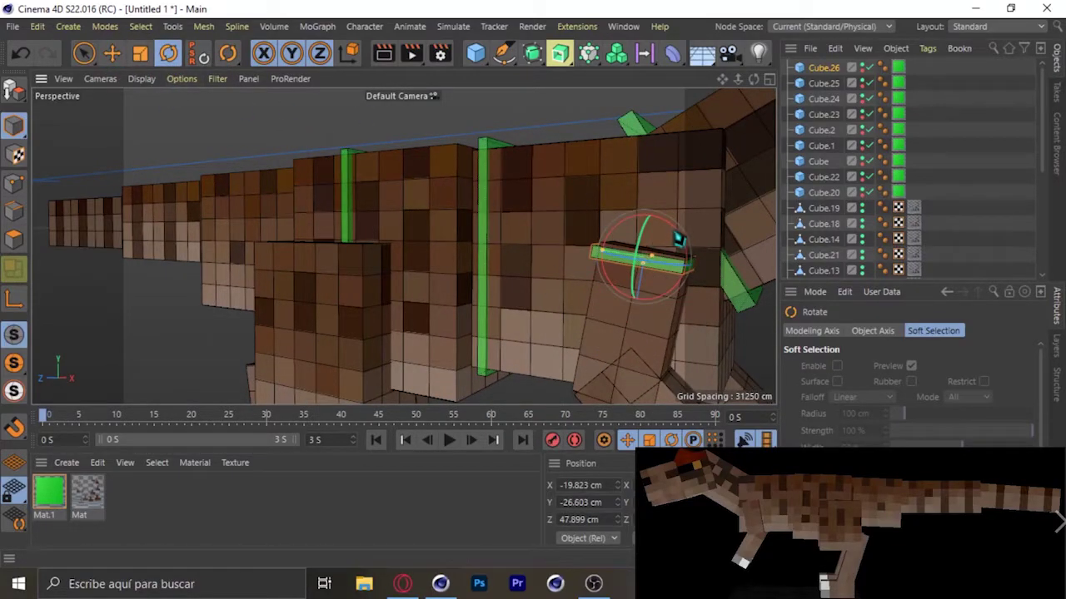
pyautogui.keyDown('alt'); pyautogui.moveTo(681, 242); pyautogui.dragTo(595, 270); pyautogui.keyUp('alt')
# - Tilt a plate about 18° to match the arm and place it at the elbow
pyautogui.press('e')
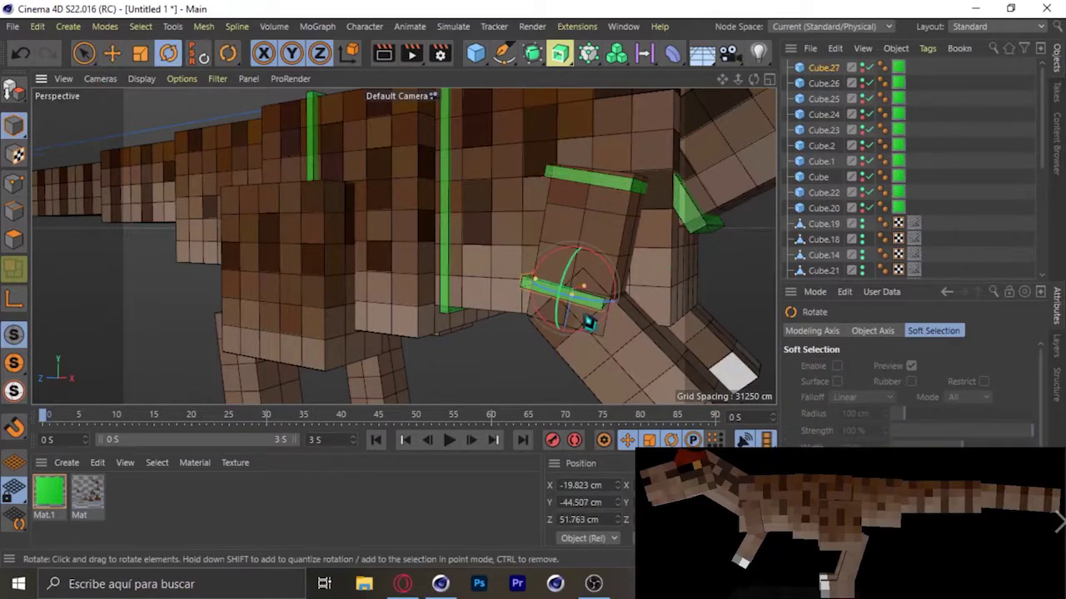
pyautogui.moveTo(570, 304); pyautogui.dragTo(613, 258)
pyautogui.press('e')
pyautogui.keyDown('alt'); pyautogui.moveTo(500, 274); pyautogui.dragTo(555, 345); pyautogui.keyUp('alt')
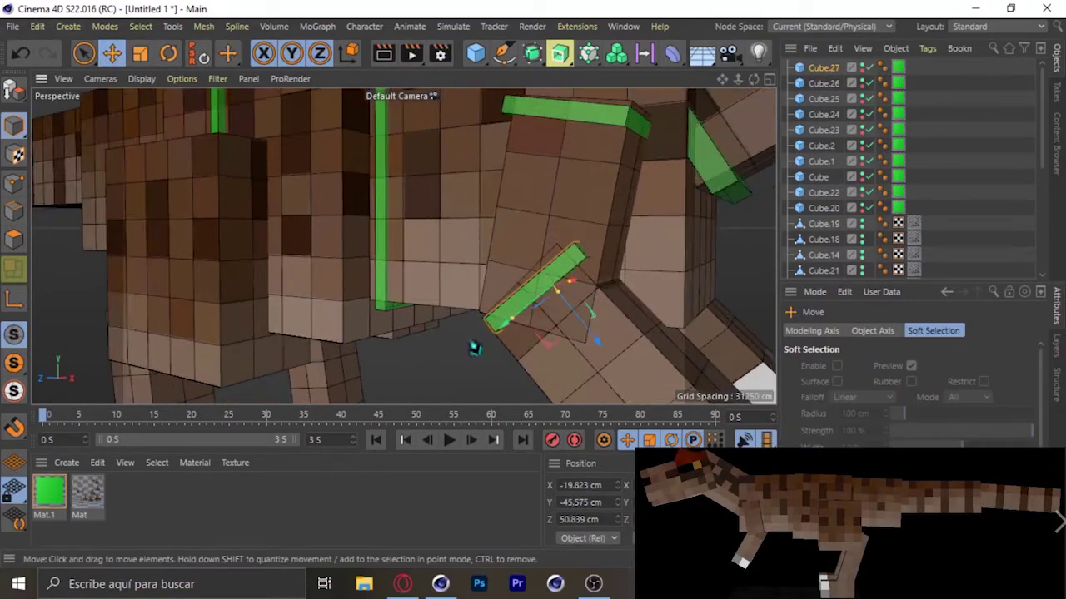
pyautogui.hotkey('ctrl', 'c')
pyautogui.hotkey('ctrl', 'v')
# - Place plates at the top of the leg and the knee, aligned with the leg
pyautogui.moveTo(594, 259)
pyautogui.keyDown('alt'); pyautogui.mouseDown()
pyautogui.moveTo(429, 196)
pyautogui.moveTo(441, 178)
pyautogui.mouseUp(); pyautogui.keyUp('alt')
pyautogui.press('e')
pyautogui.moveTo(453, 218)
pyautogui.mouseDown()
pyautogui.moveTo(420, 218)
pyautogui.moveTo(508, 406)
pyautogui.mouseUp()
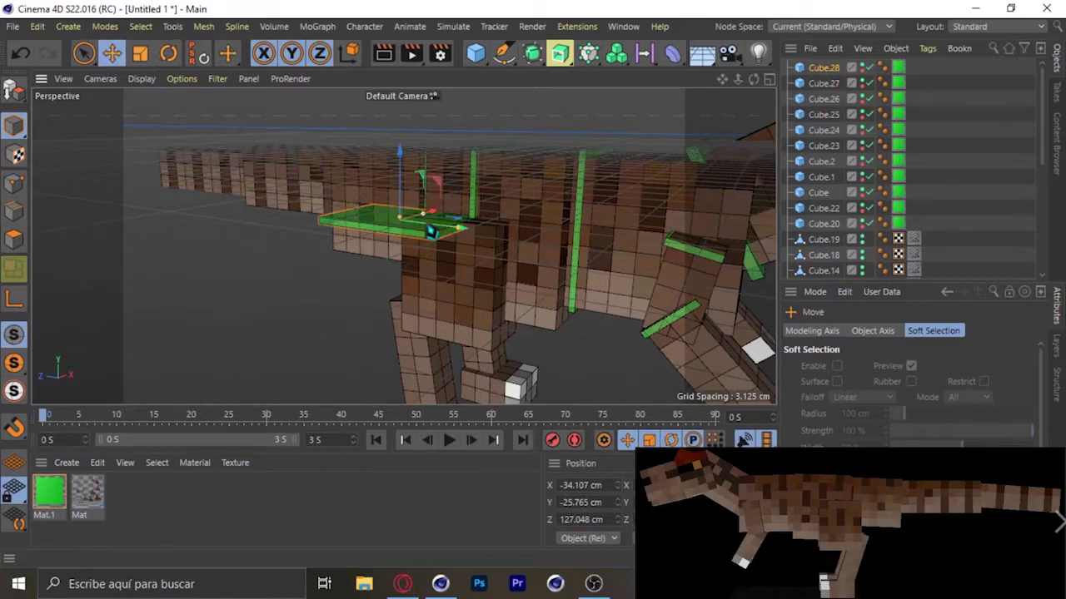
pyautogui.moveTo(431, 233)
pyautogui.keyDown('alt'); pyautogui.mouseDown()
pyautogui.moveTo(475, 185)
pyautogui.moveTo(504, 185)
pyautogui.moveTo(403, 246)
pyautogui.moveTo(499, 208)
pyautogui.moveTo(514, 232)
pyautogui.moveTo(492, 217)
pyautogui.mouseUp(); pyautogui.keyUp('alt')
pyautogui.press('r')
pyautogui.moveTo(498, 179)
pyautogui.mouseDown()
pyautogui.moveTo(504, 188)
pyautogui.moveTo(403, 245)
pyautogui.mouseUp()
pyautogui.moveTo(552, 136)
pyautogui.mouseDown()
pyautogui.moveTo(425, 250)
pyautogui.moveTo(505, 240)
pyautogui.moveTo(403, 246)
pyautogui.moveTo(174, 158)
pyautogui.mouseUp()
pyautogui.click(168, 53)
# - Add a foot plate at the ankle, tilted about 20°
pyautogui.hotkey('ctrl', 'c')
pyautogui.hotkey('ctrl', 'v')
pyautogui.press('e')
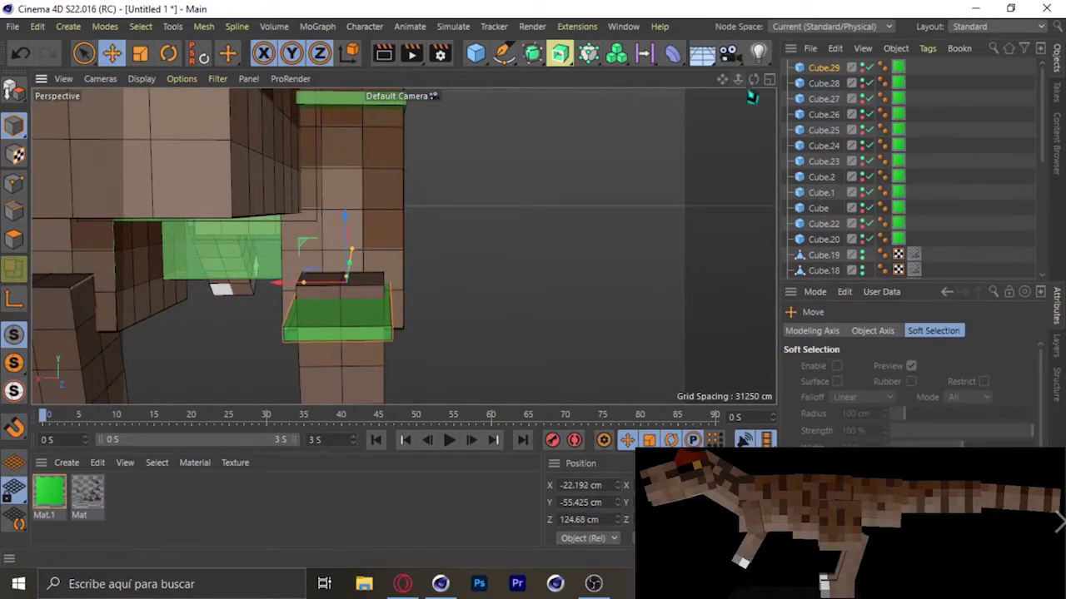
pyautogui.keyDown('alt'); pyautogui.moveTo(752, 97); pyautogui.dragTo(500, 249); pyautogui.keyUp('alt')
pyautogui.scroll(-3, 833, 166)
pyautogui.click(864, 100)
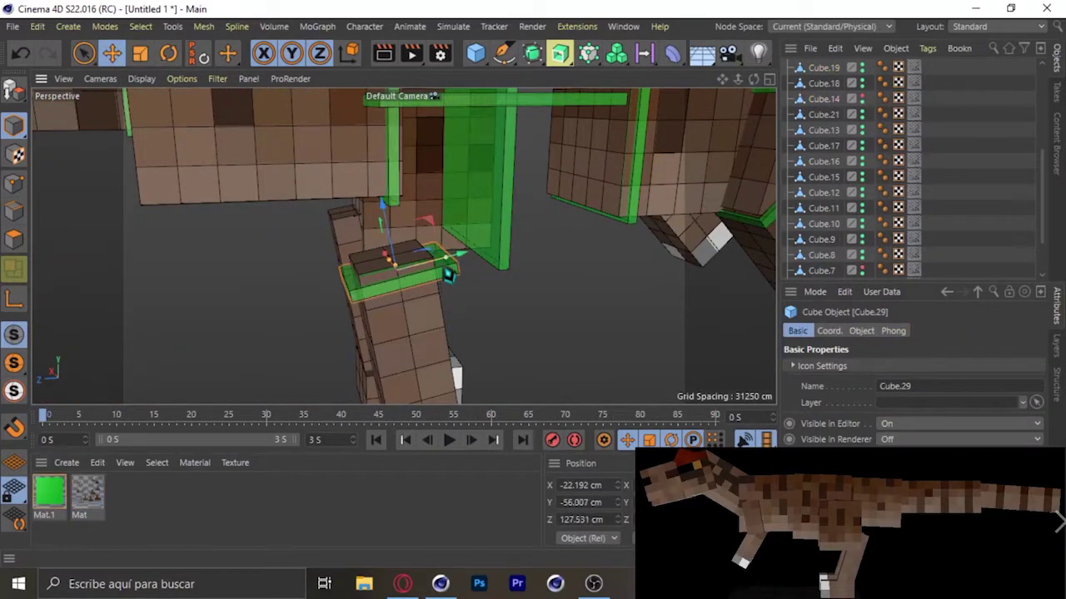
pyautogui.keyDown('alt'); pyautogui.moveTo(447, 274); pyautogui.dragTo(391, 249); pyautogui.keyUp('alt')
pyautogui.hotkey('ctrl', 'c')
pyautogui.hotkey('ctrl', 'v')
pyautogui.press('r')
pyautogui.moveTo(390, 295); pyautogui.dragTo(403, 320)
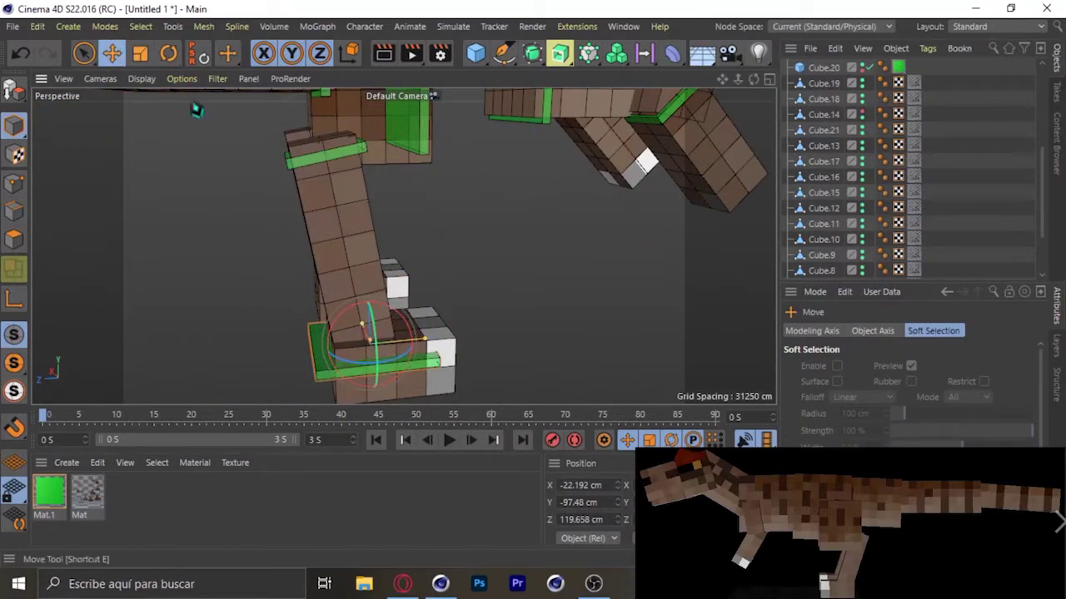
# - Select the leg's joint plates to check their placement
pyautogui.moveTo(534, 279)
pyautogui.keyDown('alt'); pyautogui.mouseDown()
pyautogui.moveTo(442, 290)
pyautogui.moveTo(357, 333)
pyautogui.mouseUp(); pyautogui.keyUp('alt')
pyautogui.keyDown('alt'); pyautogui.moveTo(441, 309); pyautogui.dragTo(500, 249); pyautogui.keyUp('alt')
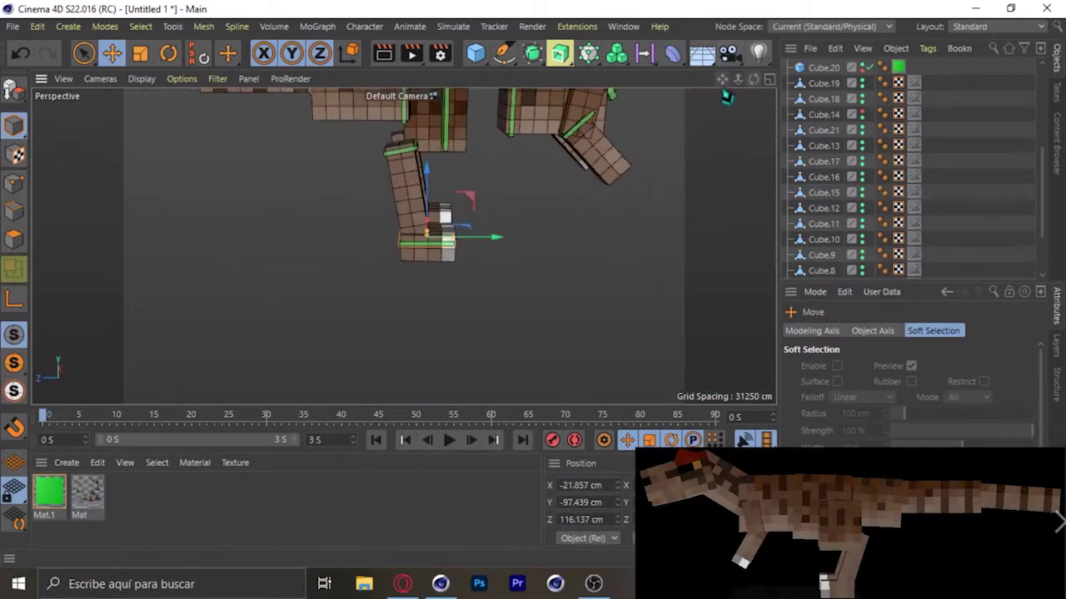
pyautogui.scroll(-2, 868, 214)
pyautogui.scroll(5, 866, 143)
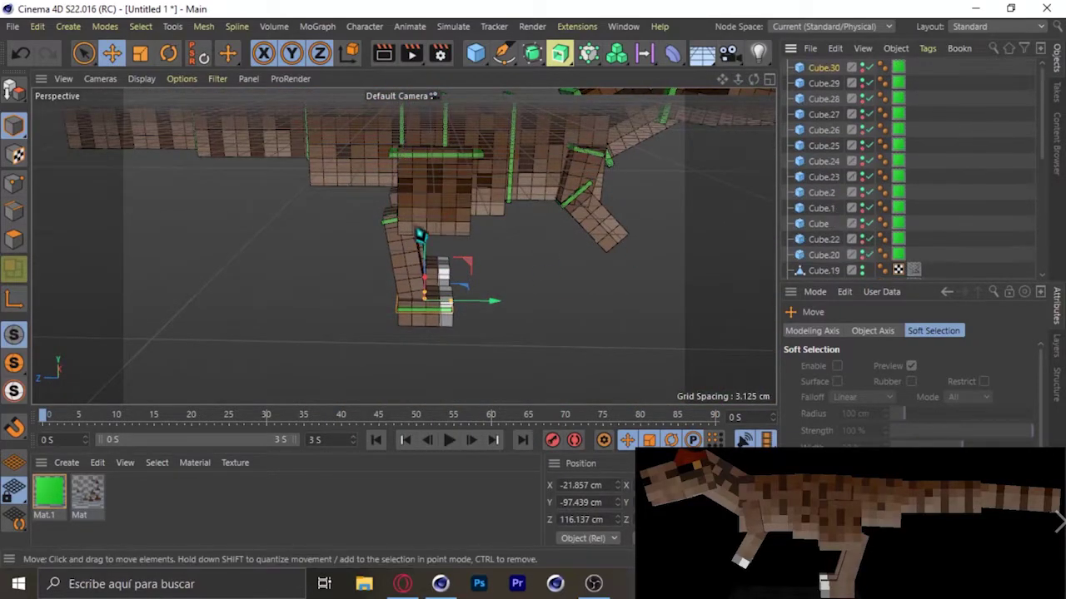
pyautogui.click(423, 233)
pyautogui.click(488, 316)
pyautogui.scroll(2, 379, 271)
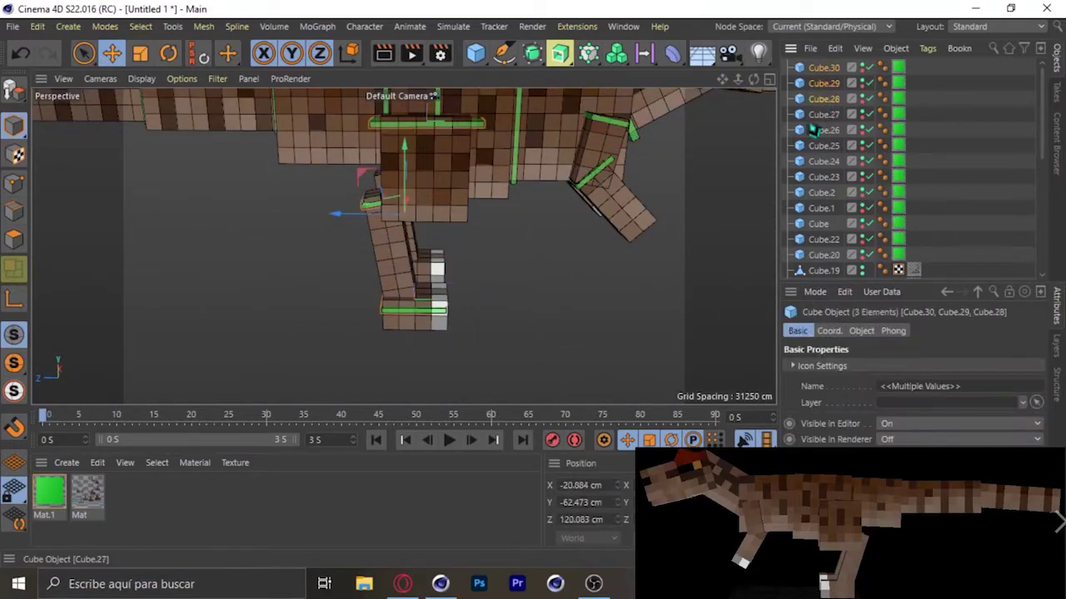
pyautogui.scroll(-3, 374, 250)
# - Select plates on the other leg and both arm plates, then clear the selection
pyautogui.keyDown('alt'); pyautogui.moveTo(375, 250); pyautogui.dragTo(350, 241); pyautogui.keyUp('alt')
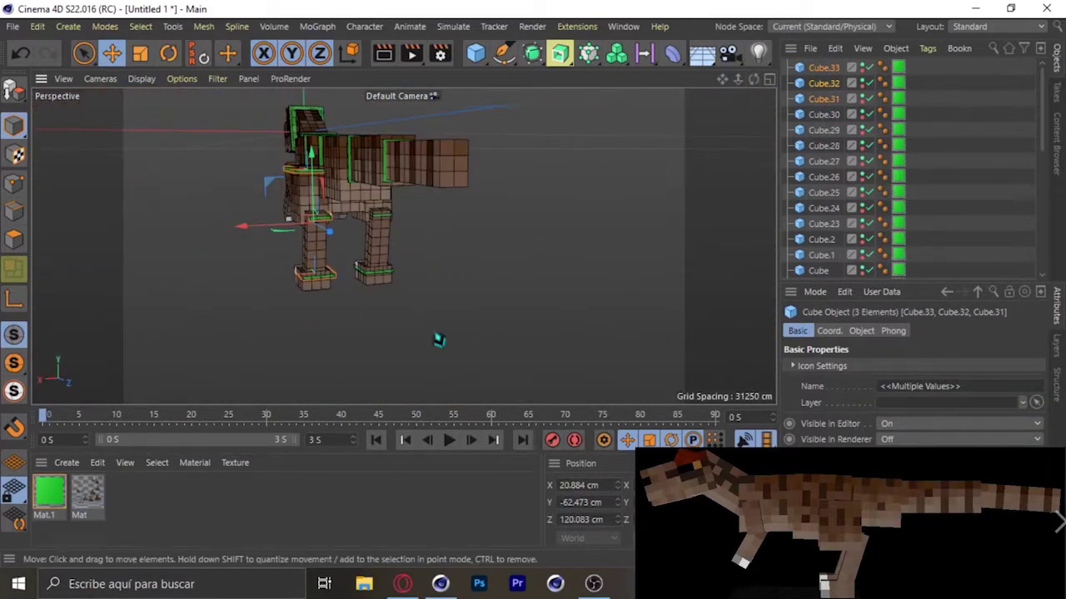
pyautogui.scroll(3, 348, 233)
pyautogui.click(348, 233)
pyautogui.scroll(-3, 260, 344)
pyautogui.keyDown('alt'); pyautogui.moveTo(333, 250); pyautogui.dragTo(626, 276); pyautogui.keyUp('alt')
pyautogui.click(625, 278)
pyautogui.click(630, 278)
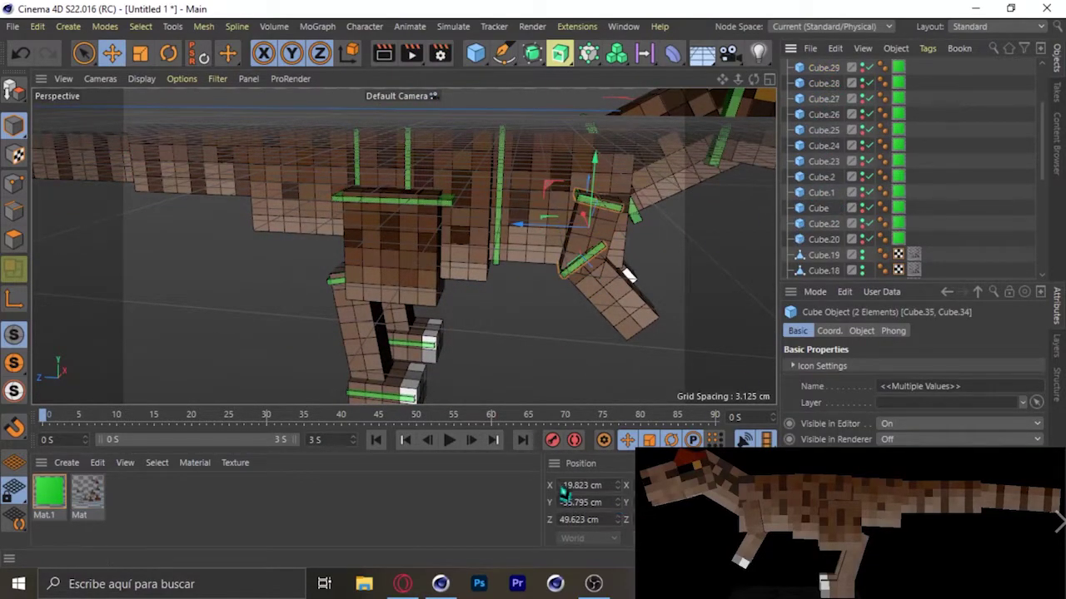
pyautogui.click(704, 228)
pyautogui.moveTo(754, 79)
pyautogui.mouseDown()
pyautogui.moveTo(724, 109)
pyautogui.moveTo(820, 184)
pyautogui.mouseUp()
pyautogui.click(824, 239)
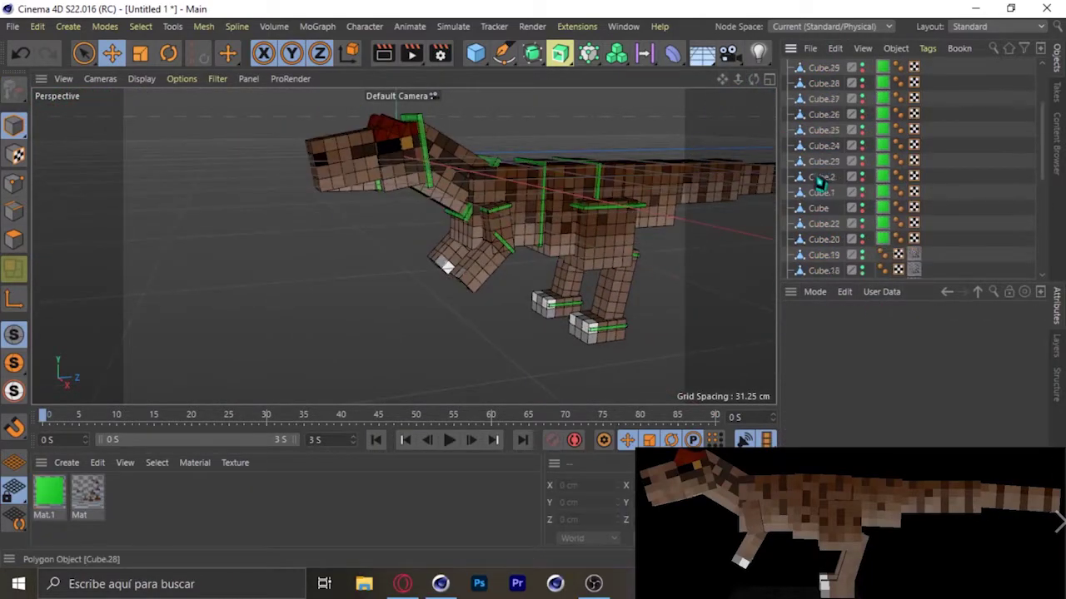
# - Nest the green joint plate under the head part
pyautogui.click(823, 239)
pyautogui.scroll(-3, 825, 250)
pyautogui.click(824, 266)
pyautogui.scroll(2, 824, 208)
pyautogui.scroll(-5, 829, 250)
pyautogui.click(824, 225)
pyautogui.click(830, 240)
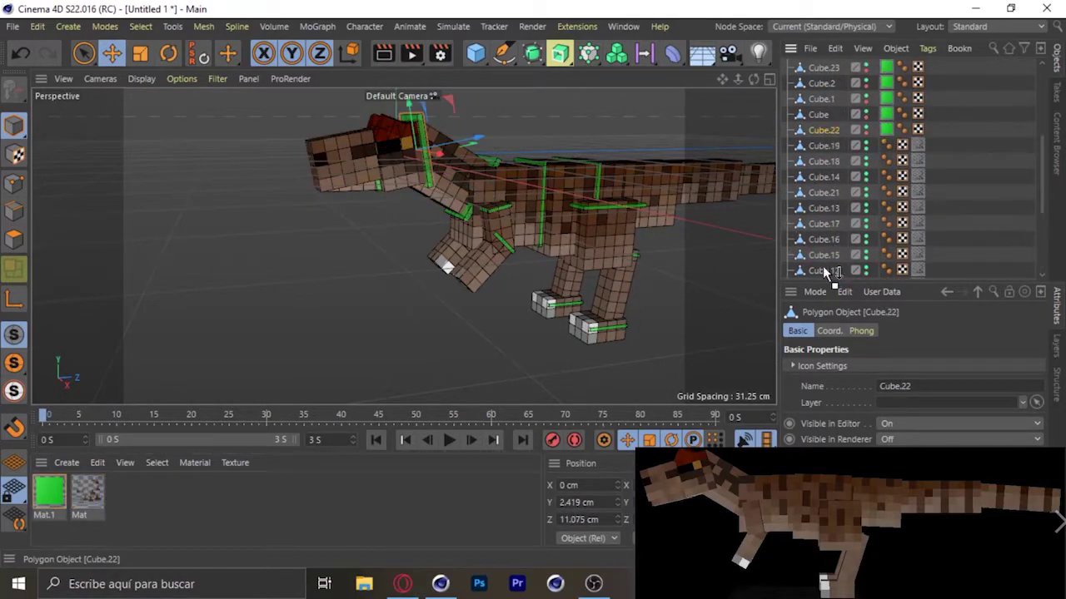
pyautogui.keyDown('ctrl'); pyautogui.moveTo(823, 224); pyautogui.dragTo(829, 243); pyautogui.keyUp('ctrl')
# - Rename the head part cabeza
pyautogui.click(823, 271)
pyautogui.scroll(5, 831, 271)
pyautogui.scroll(-5, 828, 250)
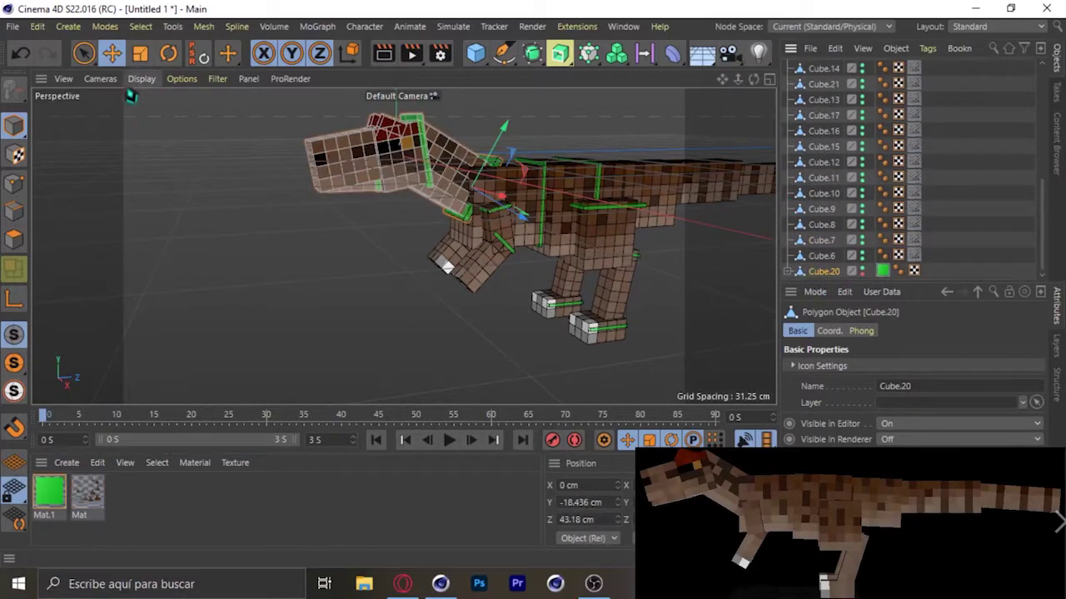
pyautogui.doubleClick(824, 271)
pyautogui.write('cabeza')
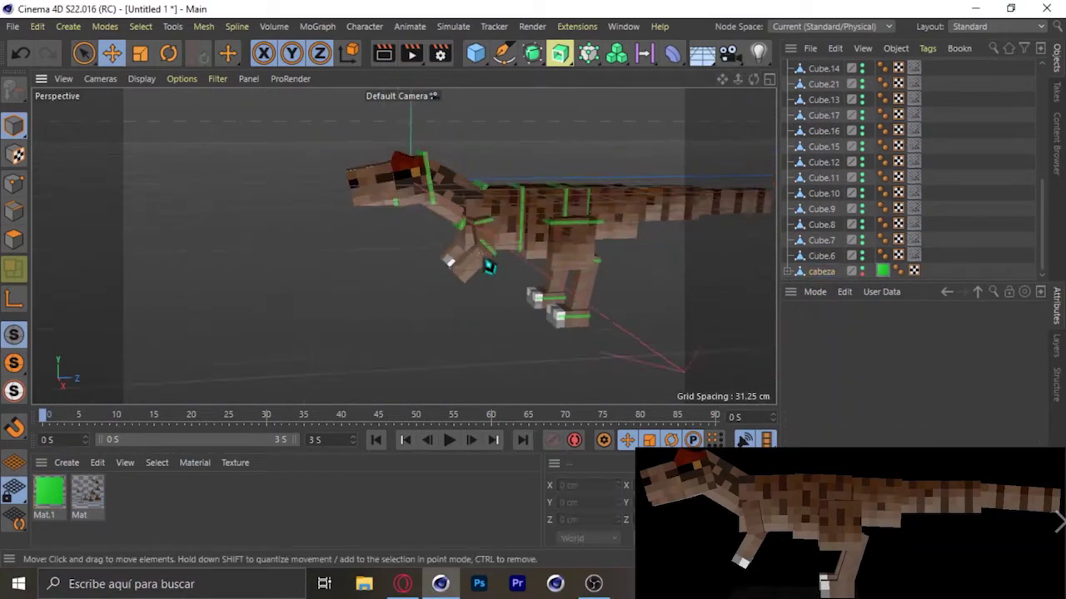
pyautogui.click(999, 333)
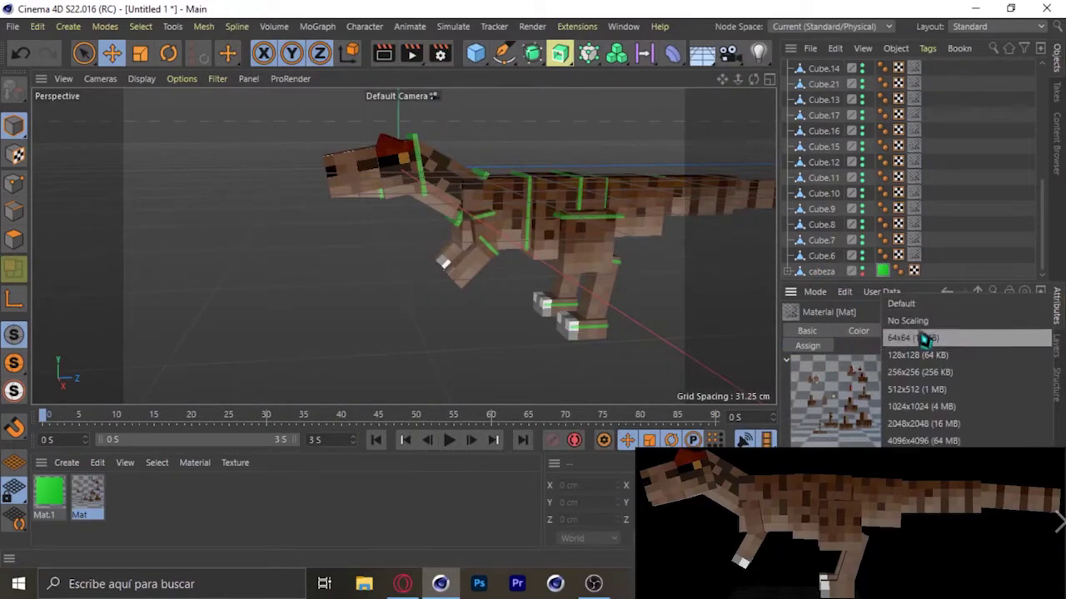
# - Chain Cube.6 under Cube.1, then Cube.7, Cube.23 and Cube.8 below it
pyautogui.click(820, 257)
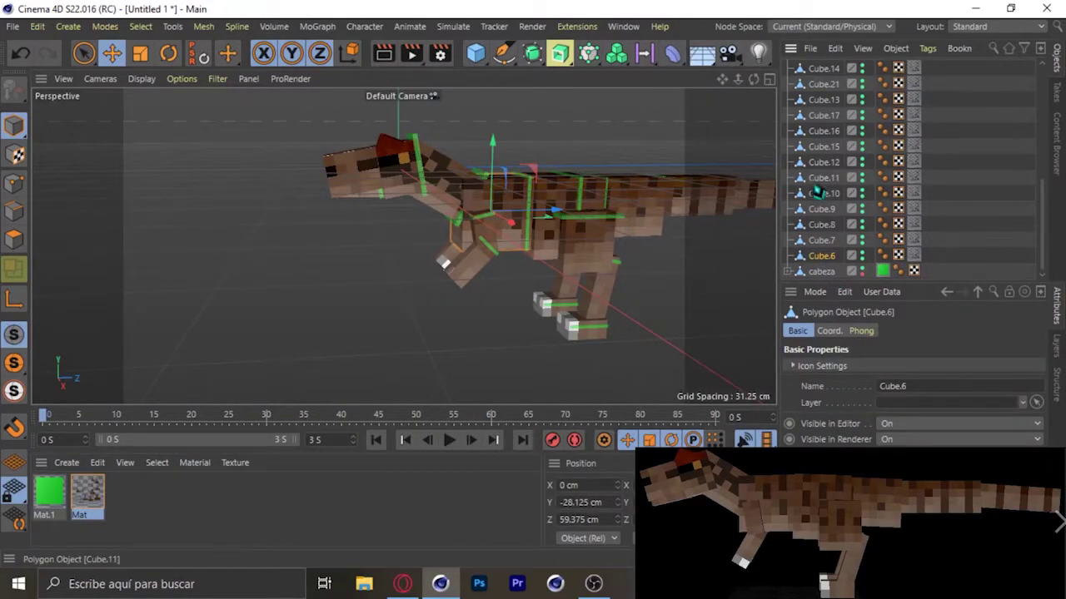
pyautogui.moveTo(830, 271)
pyautogui.mouseDown()
pyautogui.moveTo(824, 241)
pyautogui.moveTo(836, 254)
pyautogui.mouseUp()
pyautogui.click(821, 224)
pyautogui.scroll(2, 833, 183)
pyautogui.moveTo(824, 180); pyautogui.dragTo(832, 272)
pyautogui.moveTo(821, 193); pyautogui.dragTo(858, 229)
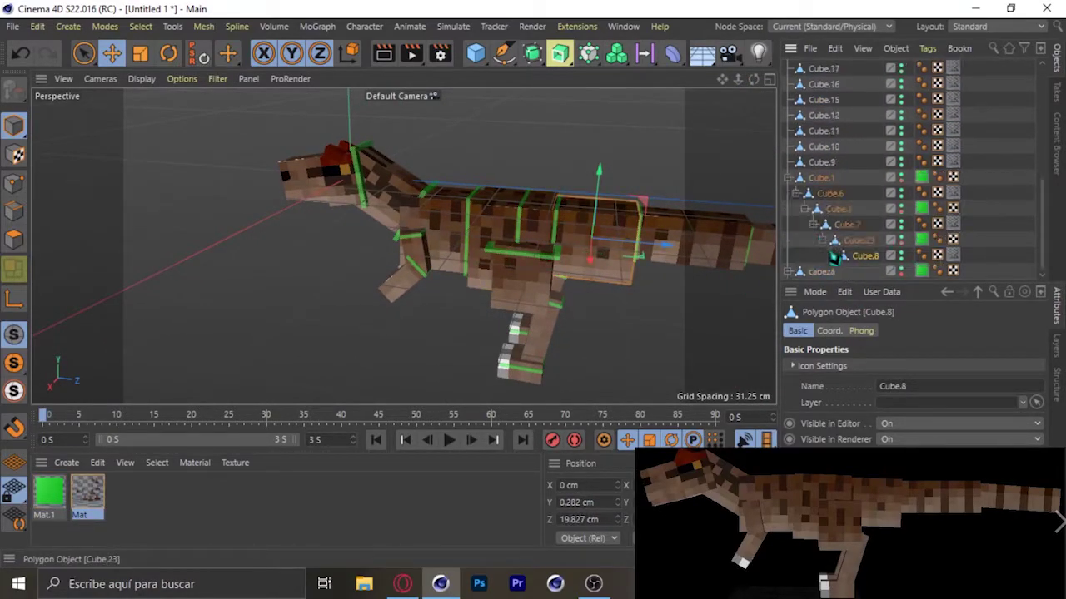
# - Nest Cube.24 and Cube.9 further down the tail and collapse the Cube.1 chain
pyautogui.click(849, 250)
pyautogui.click(841, 258)
pyautogui.scroll(3, 826, 150)
pyautogui.moveTo(822, 107)
pyautogui.mouseDown()
pyautogui.moveTo(870, 250)
pyautogui.moveTo(863, 264)
pyautogui.mouseUp()
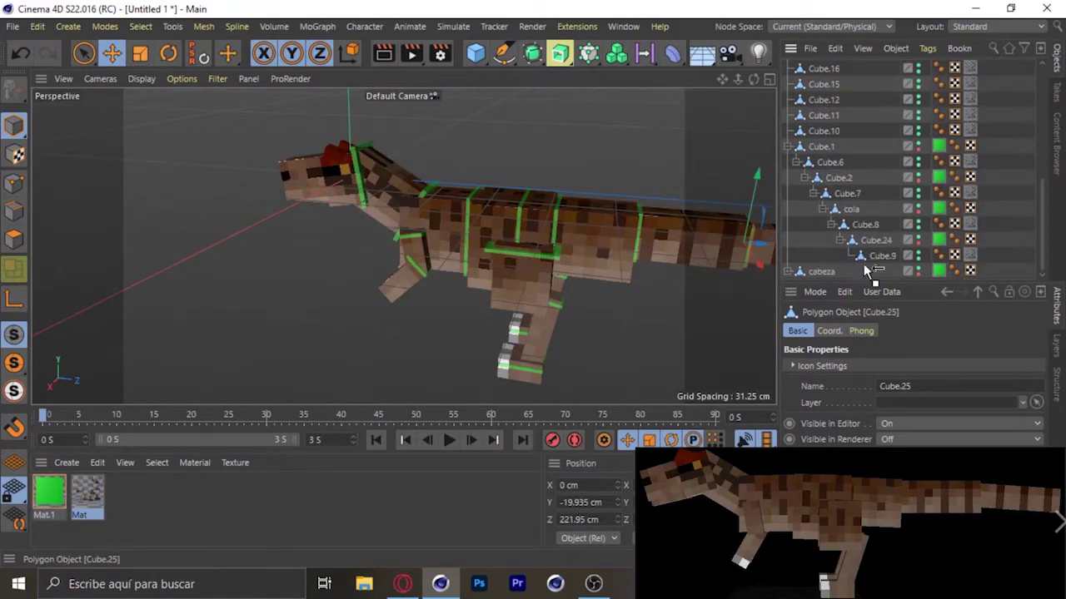
pyautogui.click(787, 146)
pyautogui.doubleClick(820, 256)
# - Name Cube.1 'trosso' and start chaining the arm pieces
pyautogui.write('tros')
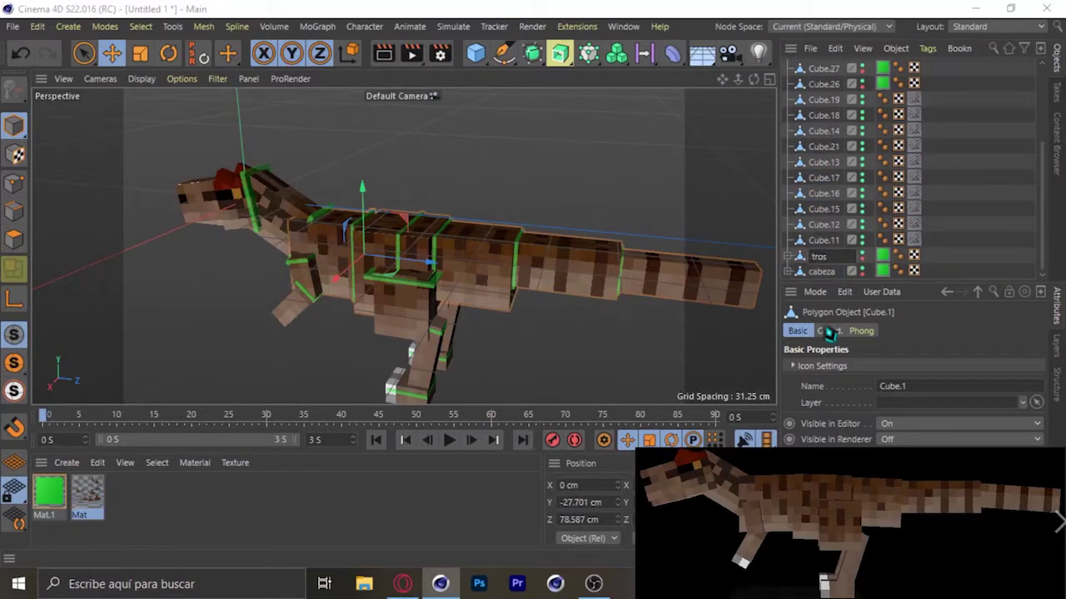
pyautogui.write('so')
pyautogui.press('Return')
pyautogui.moveTo(754, 78)
pyautogui.mouseDown()
pyautogui.moveTo(760, 99)
pyautogui.moveTo(716, 105)
pyautogui.mouseUp()
pyautogui.moveTo(821, 155); pyautogui.dragTo(801, 132)
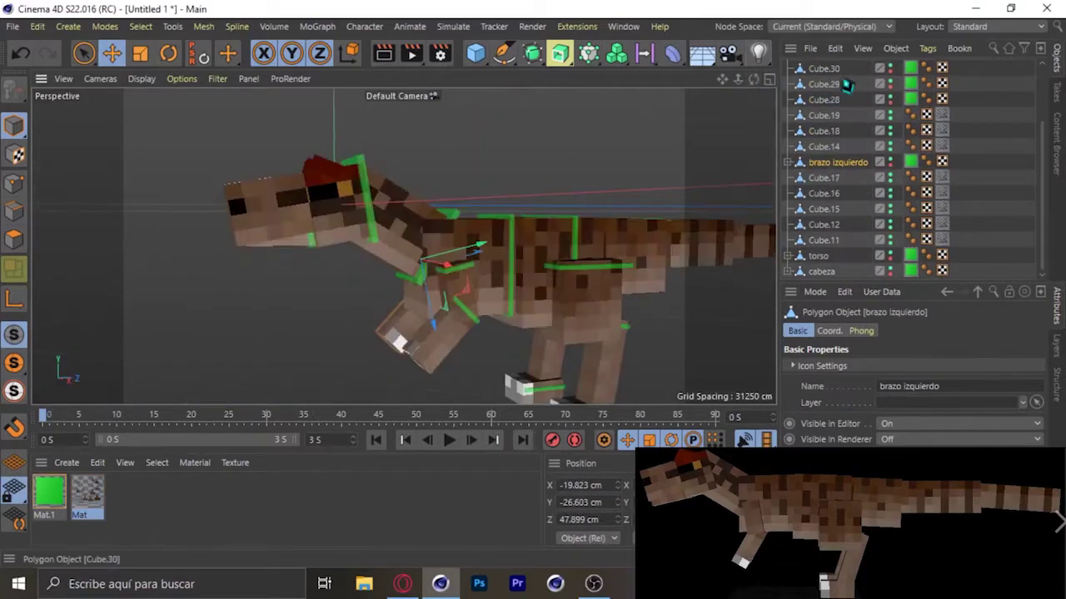
# - Nest Cube.12 under Cube.35 and name the arm chain brazo derecho
pyautogui.click(825, 85)
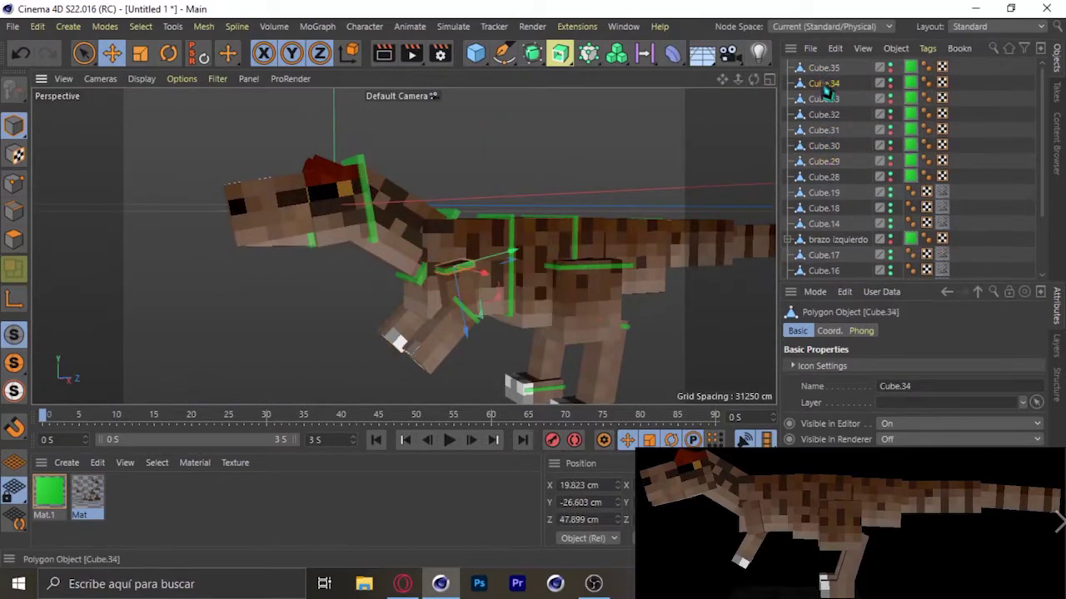
pyautogui.click(599, 350)
pyautogui.click(470, 321)
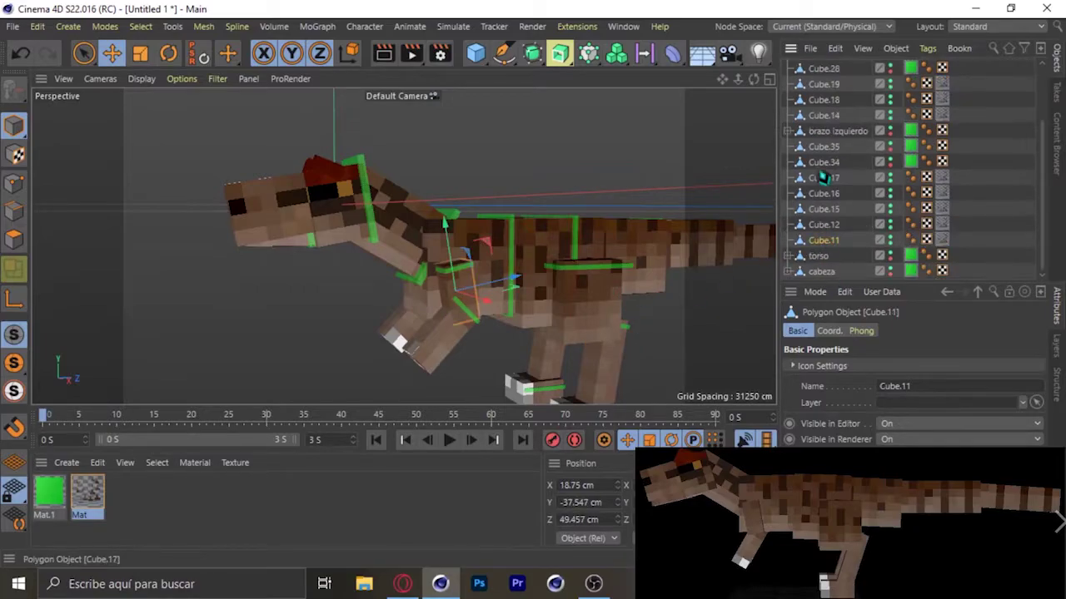
pyautogui.moveTo(824, 242); pyautogui.dragTo(830, 162)
pyautogui.doubleClick(823, 146)
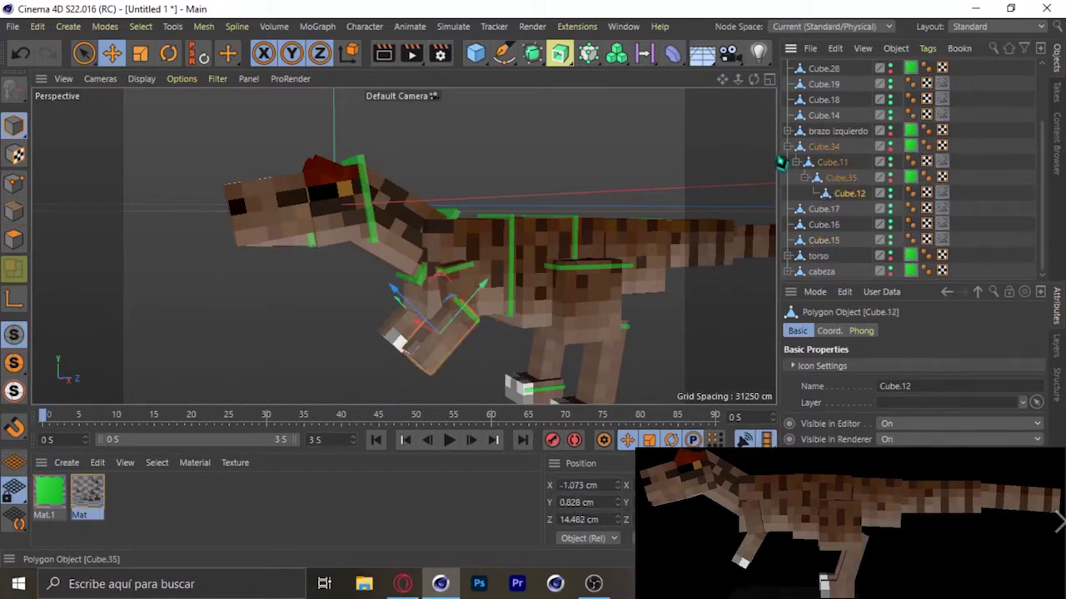
pyautogui.click(837, 194)
pyautogui.write('brazo derec')
pyautogui.press('Return')
# - Chain the leg cubes under Cube.28, with Cube.15 under Cube.31 and Cube.32 under Cube.15
pyautogui.scroll(5, 405, 241)
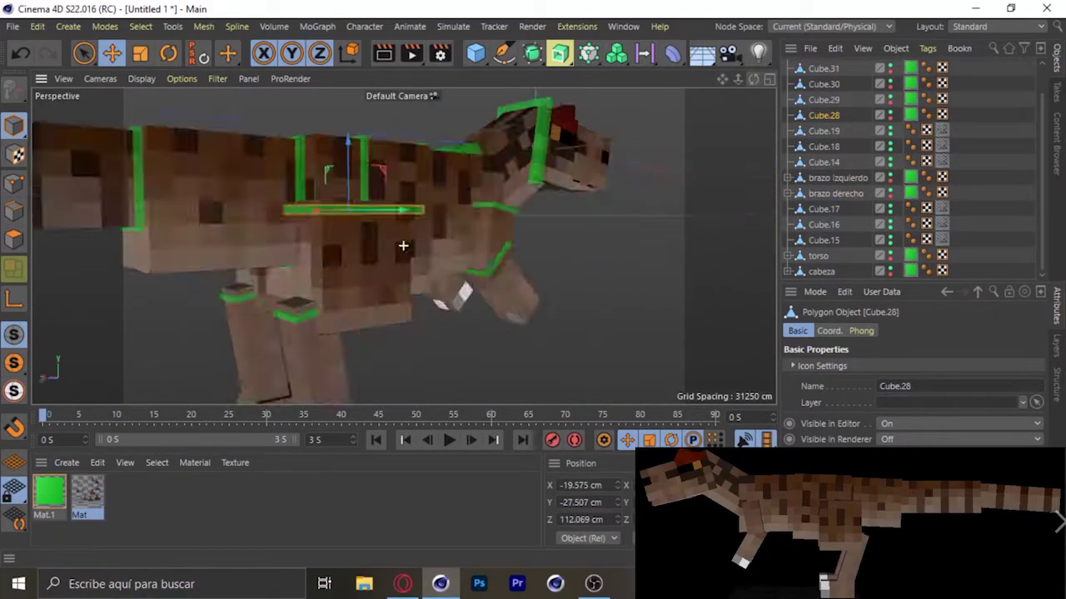
pyautogui.keyDown('alt'); pyautogui.moveTo(404, 244); pyautogui.dragTo(571, 250); pyautogui.keyUp('alt')
pyautogui.click(823, 161)
pyautogui.moveTo(824, 152)
pyautogui.mouseDown()
pyautogui.moveTo(825, 115)
pyautogui.moveTo(841, 147)
pyautogui.moveTo(819, 120)
pyautogui.mouseUp()
pyautogui.click(824, 161)
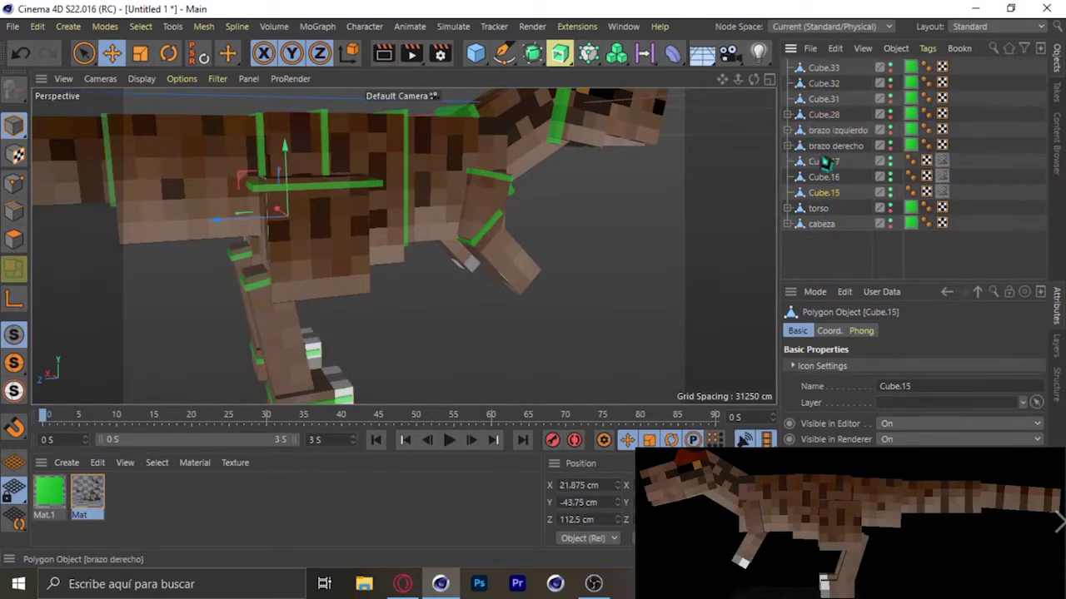
pyautogui.moveTo(752, 78); pyautogui.dragTo(764, 175)
pyautogui.moveTo(836, 195)
pyautogui.mouseDown()
pyautogui.moveTo(837, 100)
pyautogui.moveTo(839, 114)
pyautogui.mouseUp()
# - Nest the remaining cubes into the other leg chain and name it pierna izquierda
pyautogui.moveTo(824, 177); pyautogui.dragTo(849, 136)
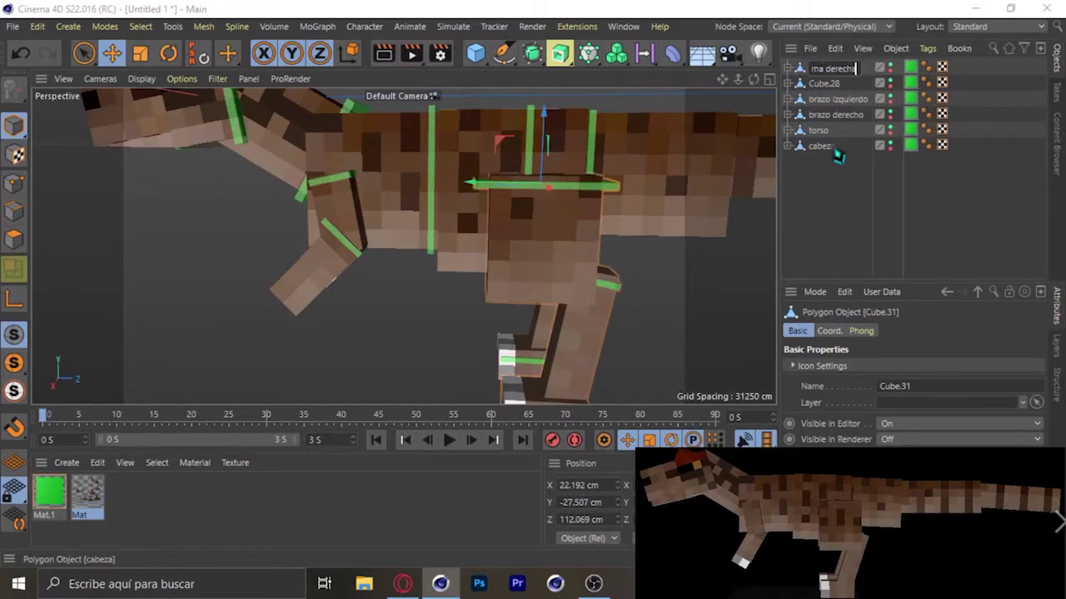
pyautogui.write('a')
pyautogui.doubleClick(823, 85)
pyautogui.write('uierda')
pyautogui.press('Return')
# - Test-rotate the right and left legs, including rear leg Cube.29
pyautogui.press('r')
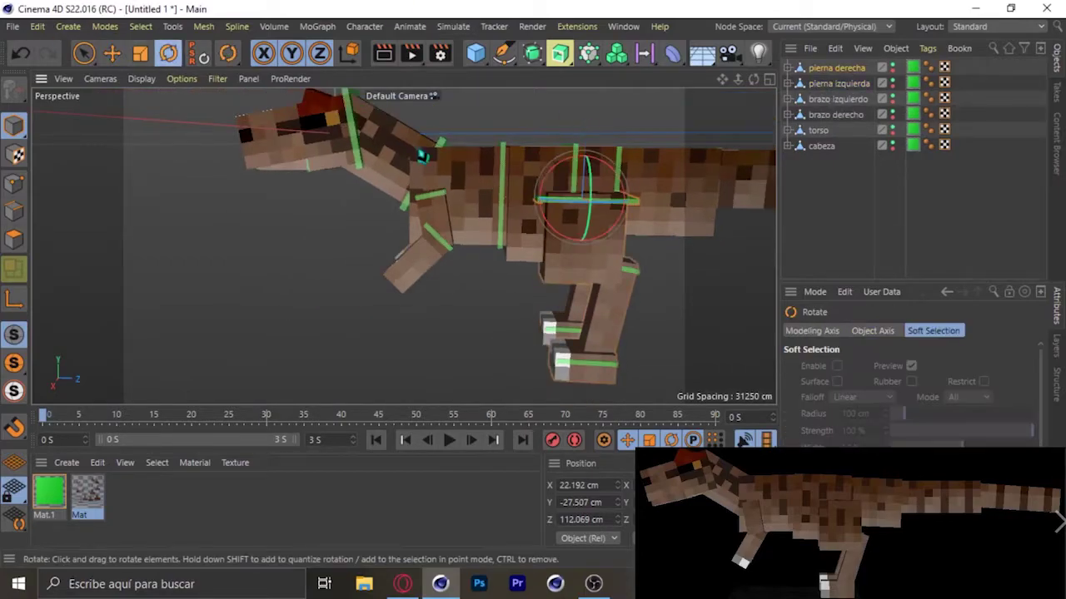
pyautogui.click(657, 329)
pyautogui.click(554, 337)
pyautogui.moveTo(524, 361)
pyautogui.keyDown('alt'); pyautogui.mouseDown()
pyautogui.moveTo(405, 245)
pyautogui.moveTo(232, 210)
pyautogui.mouseUp(); pyautogui.keyUp('alt')
pyautogui.click(133, 286)
pyautogui.click(148, 282)
pyautogui.keyDown('alt'); pyautogui.moveTo(349, 333); pyautogui.dragTo(491, 257); pyautogui.keyUp('alt')
# - Test-rotate the left arm, right arm and head
pyautogui.click(395, 187)
pyautogui.click(408, 250)
pyautogui.moveTo(408, 250)
pyautogui.keyDown('alt'); pyautogui.mouseDown()
pyautogui.moveTo(449, 271)
pyautogui.moveTo(428, 179)
pyautogui.mouseUp(); pyautogui.keyUp('alt')
pyautogui.click(428, 179)
pyautogui.click(488, 245)
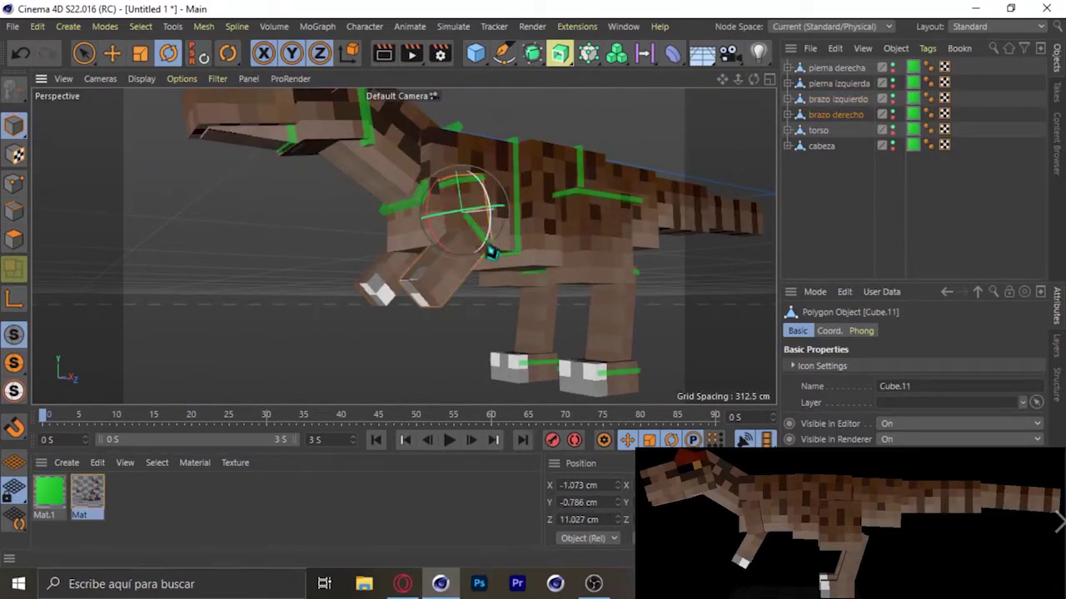
pyautogui.moveTo(476, 238)
pyautogui.keyDown('alt'); pyautogui.mouseDown()
pyautogui.moveTo(687, 76)
pyautogui.moveTo(364, 143)
pyautogui.mouseUp(); pyautogui.keyUp('alt')
pyautogui.click(364, 141)
pyautogui.click(333, 177)
# - Test-rotate the torso and tail sections
pyautogui.keyDown('alt'); pyautogui.moveTo(755, 109); pyautogui.dragTo(524, 222); pyautogui.keyUp('alt')
pyautogui.click(524, 222)
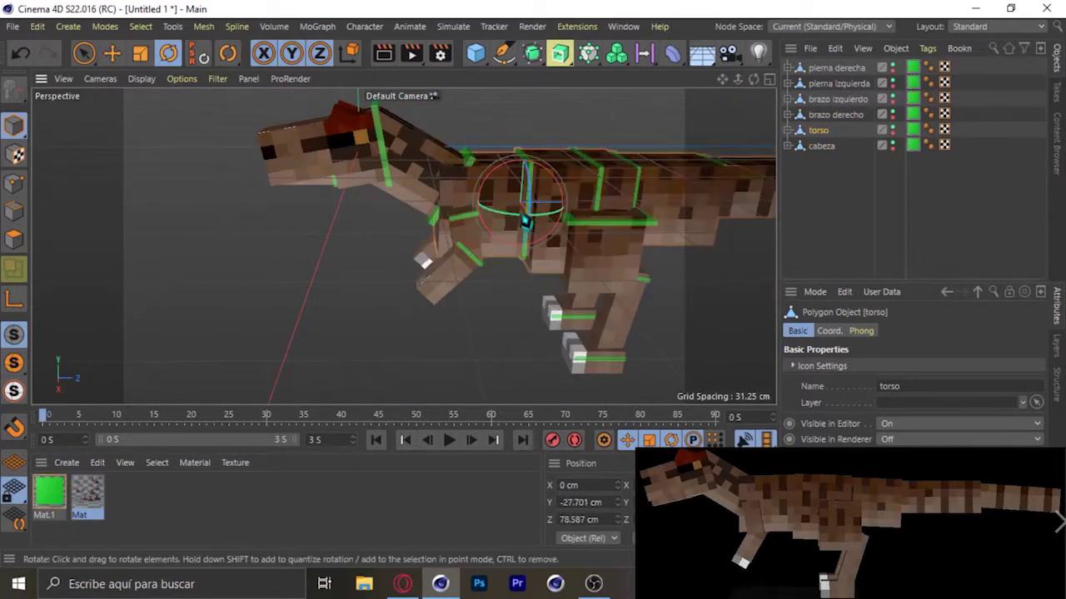
pyautogui.click(598, 214)
pyautogui.moveTo(598, 213)
pyautogui.keyDown('alt'); pyautogui.mouseDown()
pyautogui.moveTo(572, 197)
pyautogui.moveTo(617, 151)
pyautogui.mouseUp(); pyautogui.keyUp('alt')
pyautogui.click(571, 198)
pyautogui.click(666, 185)
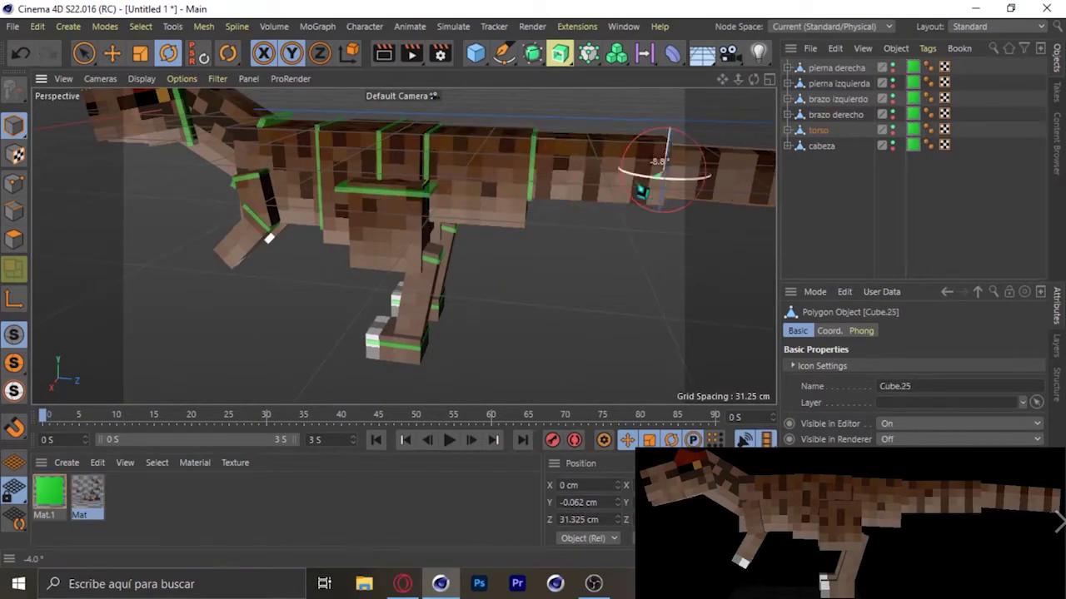
pyautogui.keyDown('alt'); pyautogui.moveTo(723, 93); pyautogui.dragTo(841, 147); pyautogui.keyUp('alt')
# - Nest pierna izquierda, pierna derecha and brazo derecho under the torso cubes, leaving only torso at the top
pyautogui.click(849, 183)
pyautogui.moveTo(842, 86)
pyautogui.mouseDown()
pyautogui.moveTo(858, 183)
pyautogui.moveTo(858, 162)
pyautogui.mouseUp()
pyautogui.click(956, 153)
pyautogui.scroll(1, 844, 212)
pyautogui.moveTo(837, 83); pyautogui.dragTo(833, 100)
pyautogui.click(833, 86)
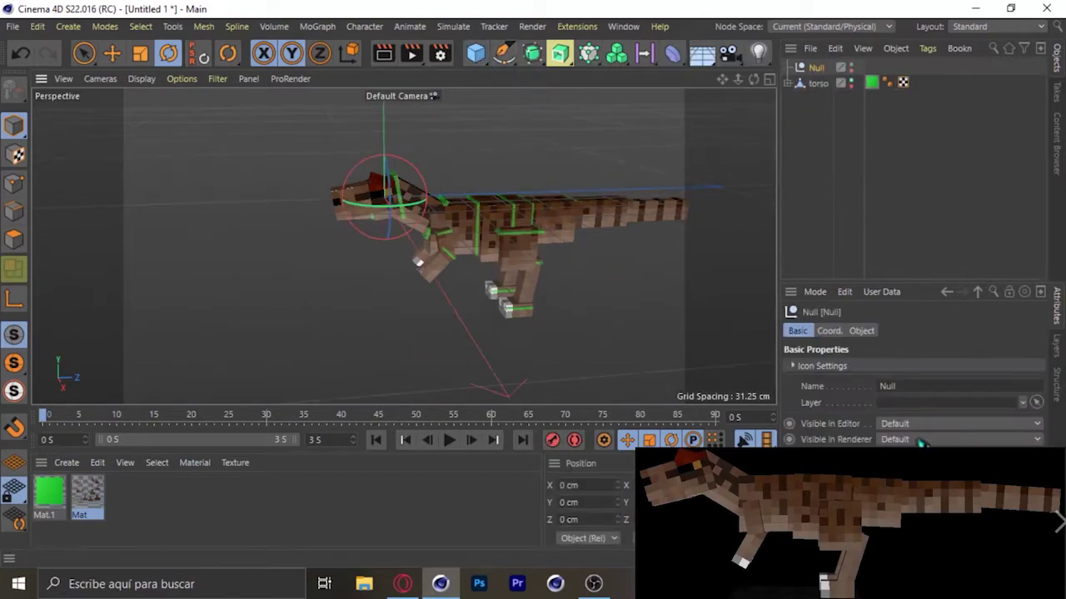
# - Make the null a diamond shape with Y orientation and a 93 cm radius
pyautogui.click(895, 365)
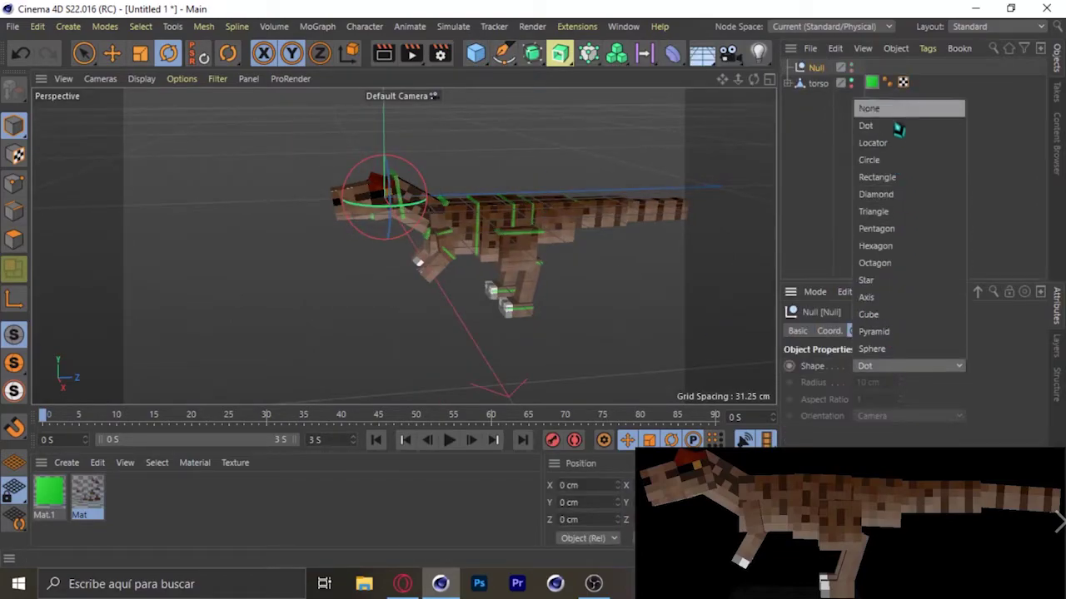
pyautogui.click(876, 194)
pyautogui.click(907, 415)
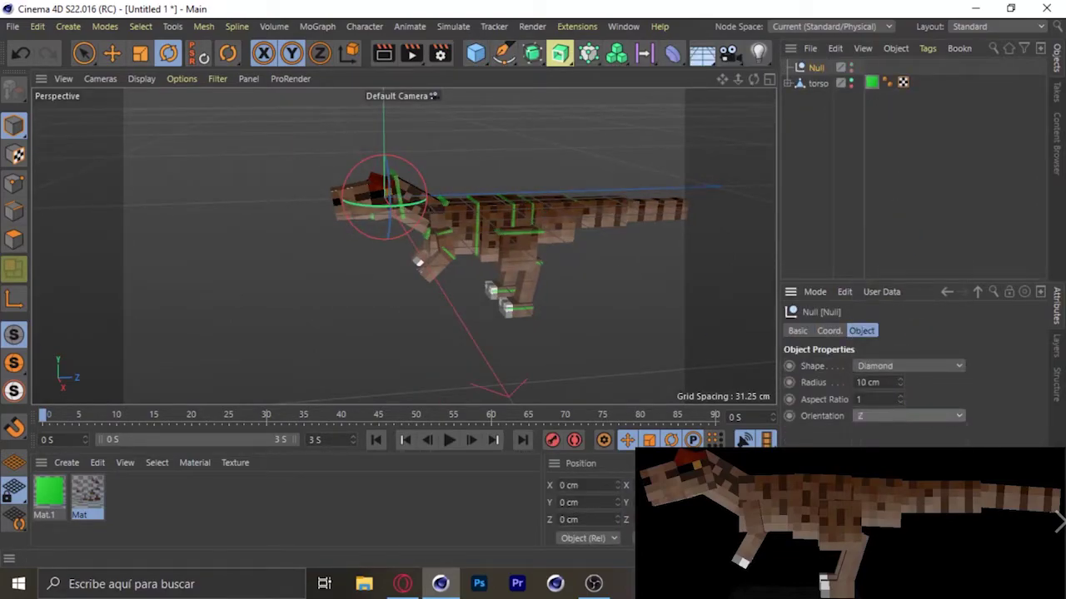
pyautogui.moveTo(900, 382); pyautogui.dragTo(905, 394)
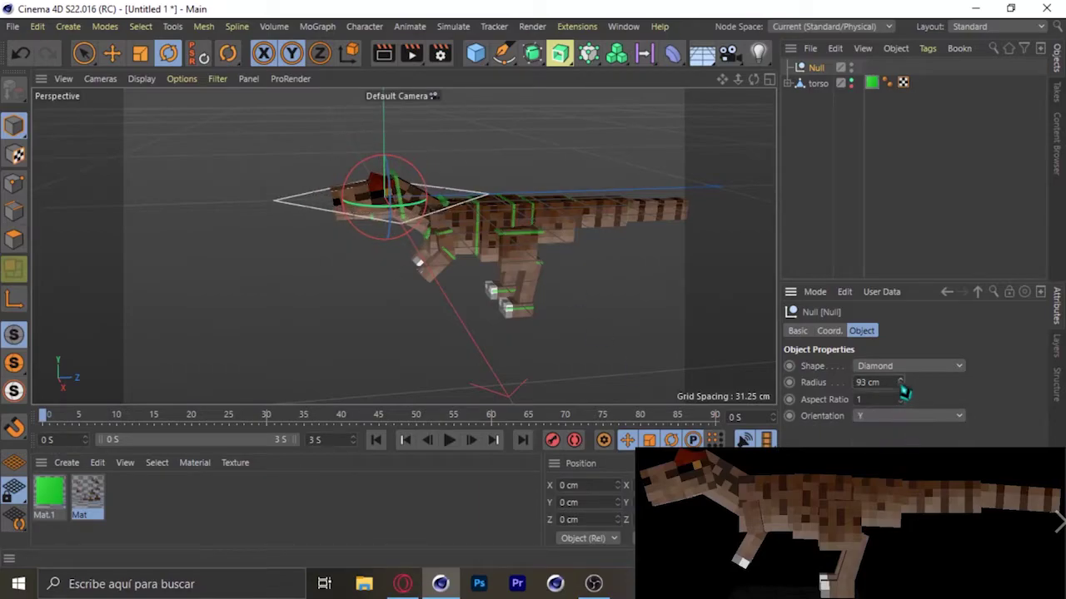
pyautogui.click(814, 69)
# - Name the null alosaurio, lower it to the dinosaur's feet and nest the torso under it
pyautogui.write('alosaurio')
pyautogui.press('Return')
pyautogui.press('e')
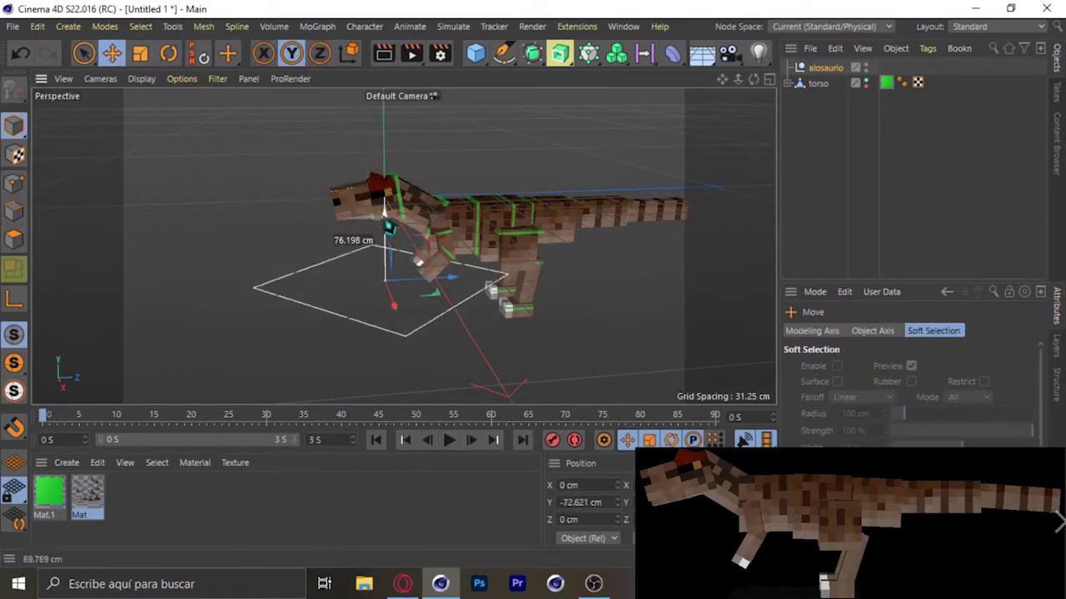
pyautogui.moveTo(441, 149); pyautogui.dragTo(512, 309)
pyautogui.moveTo(817, 84); pyautogui.dragTo(820, 68)
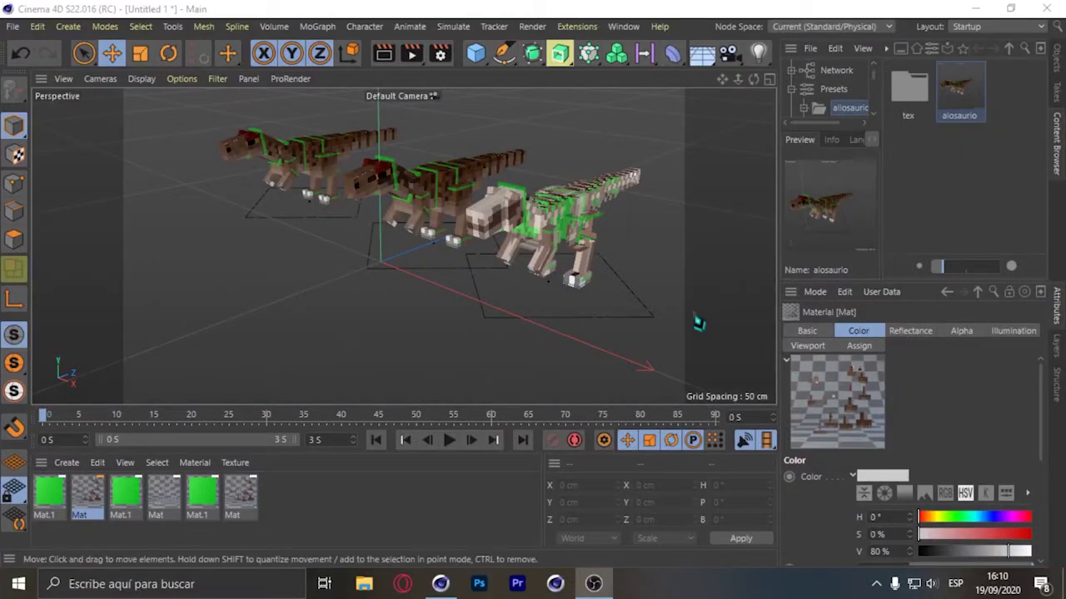
# - View the three dinosaurs side-on and select the pale copy's neck cube for rotation
pyautogui.moveTo(754, 78); pyautogui.dragTo(1008, 88)
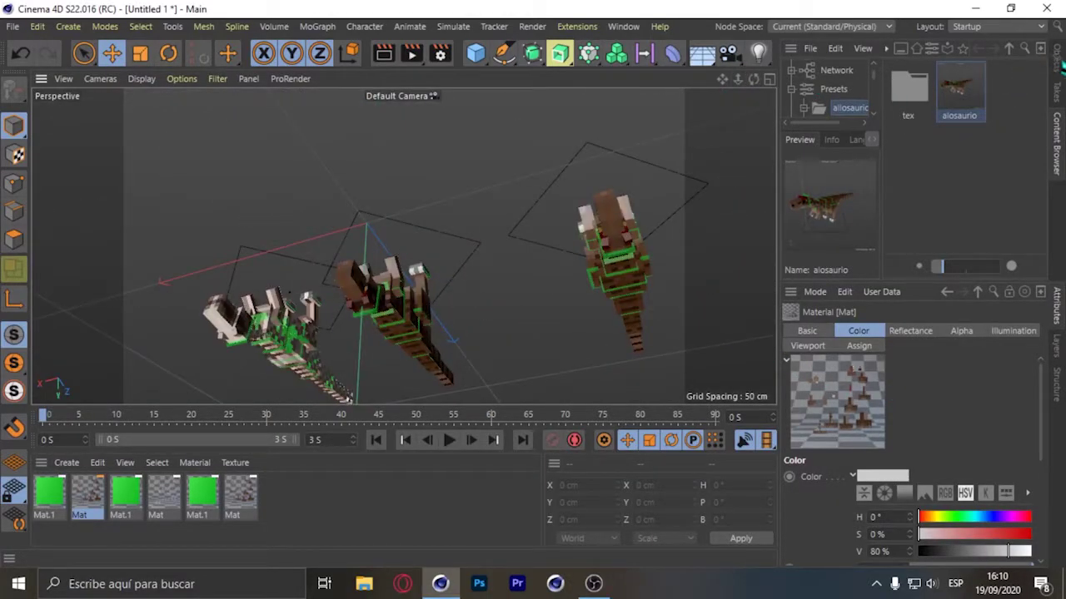
pyautogui.click(1057, 66)
pyautogui.moveTo(753, 80); pyautogui.dragTo(632, 117)
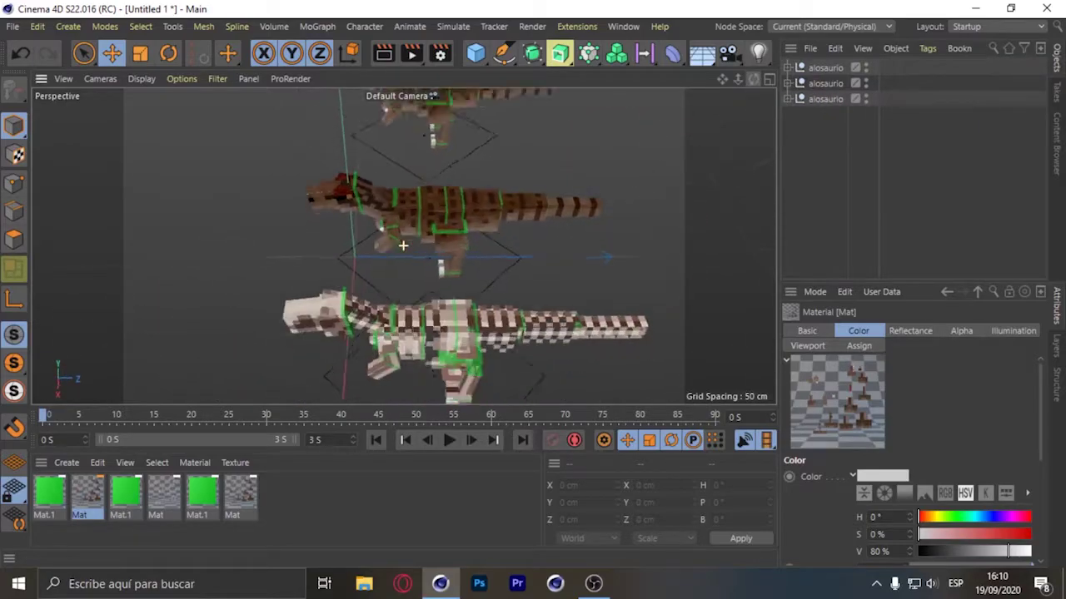
pyautogui.moveTo(753, 80); pyautogui.dragTo(707, 131)
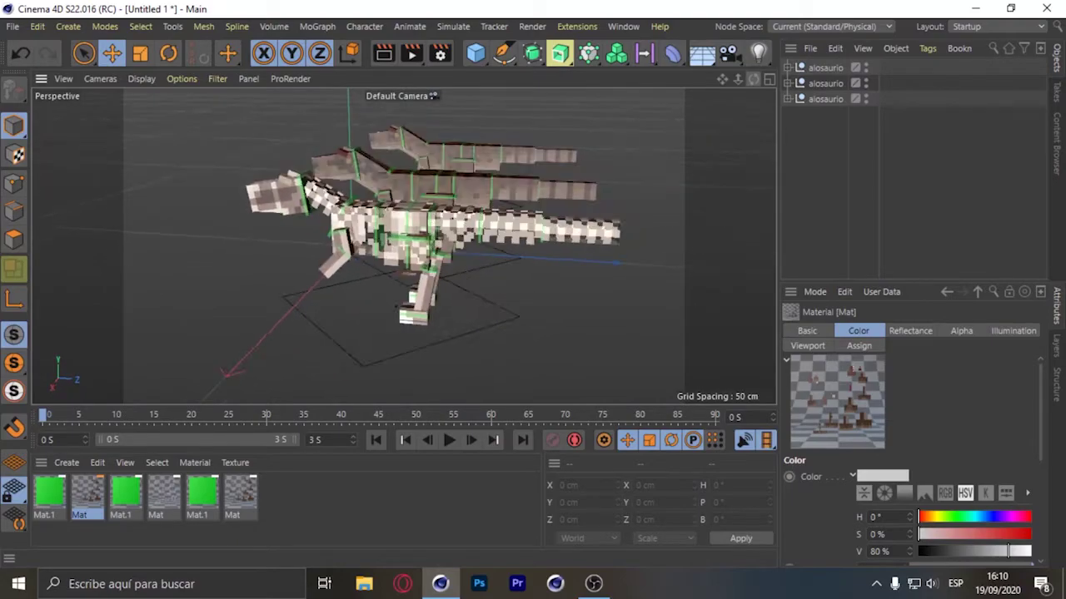
pyautogui.scroll(3, 441, 218)
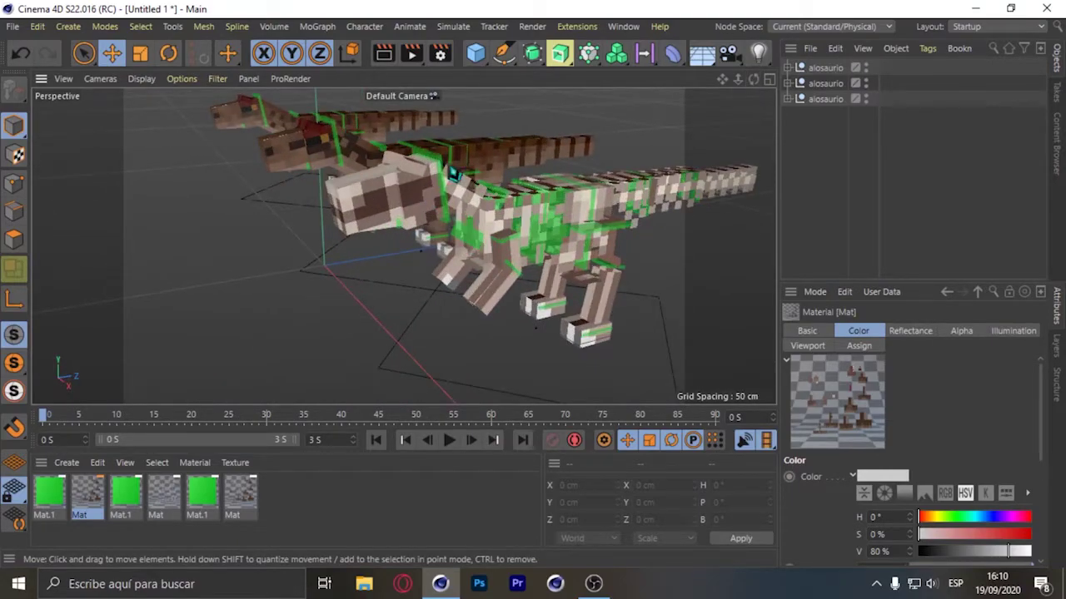
pyautogui.click(453, 172)
pyautogui.press('r')
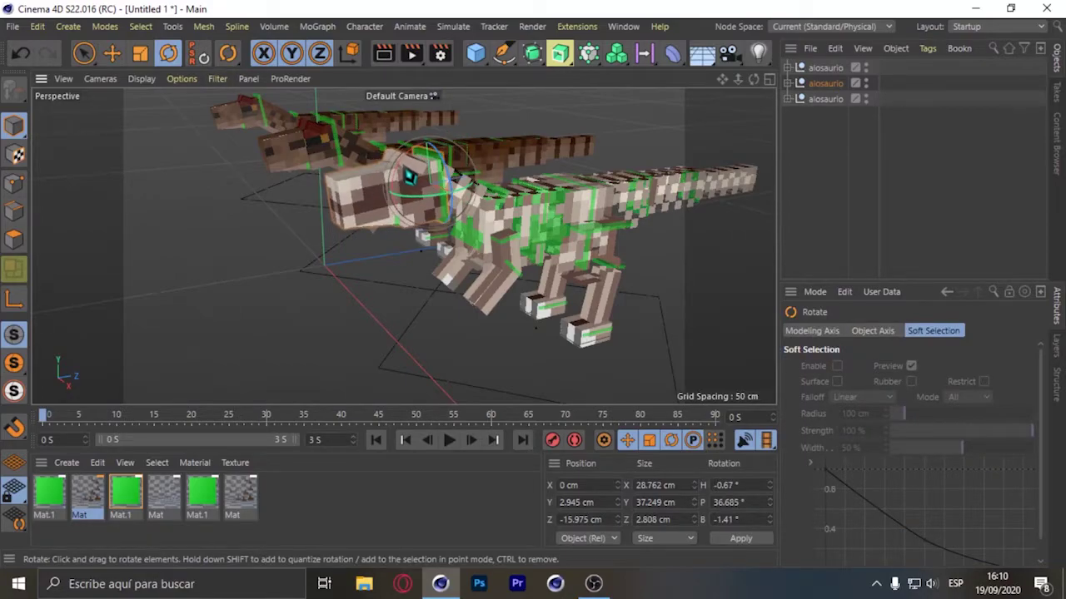
# - Tilt the neck up to a 40° pitch, orbiting and zooming to check the pose
pyautogui.moveTo(753, 78)
pyautogui.mouseDown()
pyautogui.moveTo(402, 246)
pyautogui.moveTo(762, 87)
pyautogui.moveTo(403, 246)
pyautogui.mouseUp()
pyautogui.moveTo(753, 78); pyautogui.dragTo(403, 245)
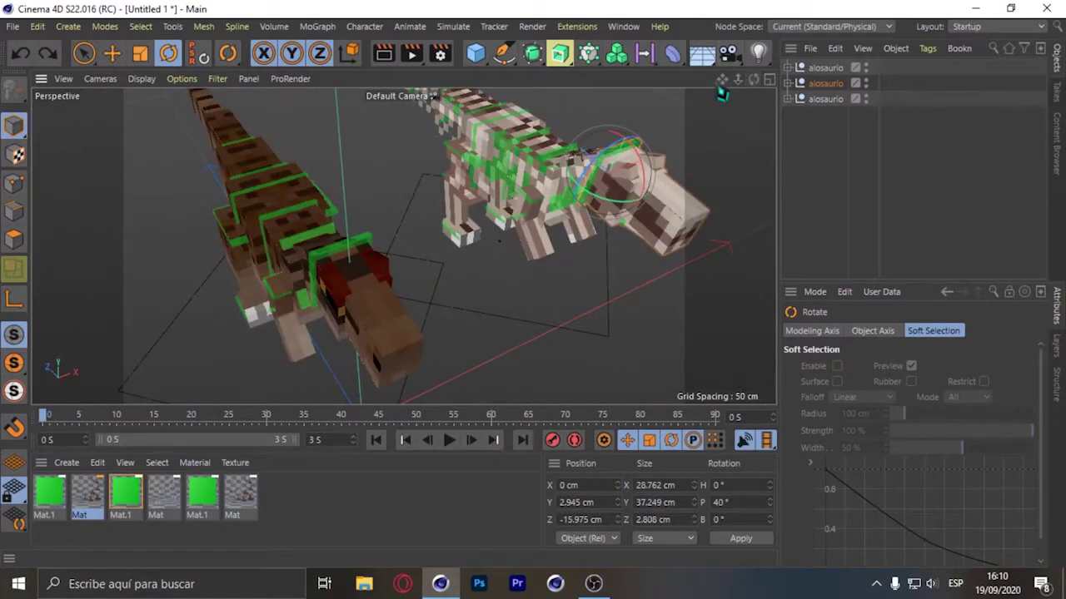
pyautogui.moveTo(720, 94); pyautogui.dragTo(736, 93)
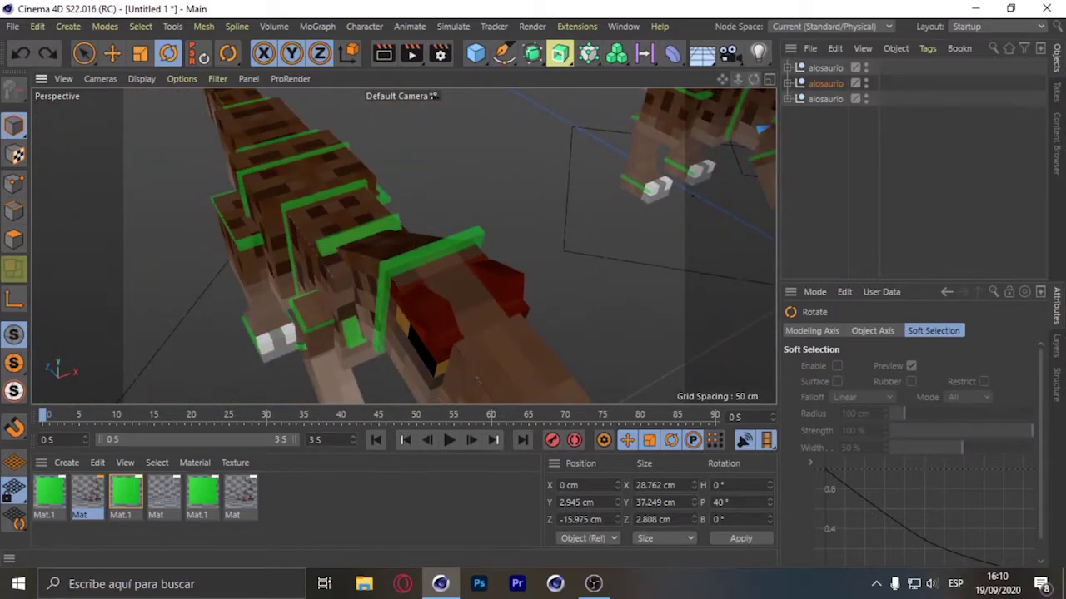
pyautogui.moveTo(403, 246); pyautogui.dragTo(403, 246)
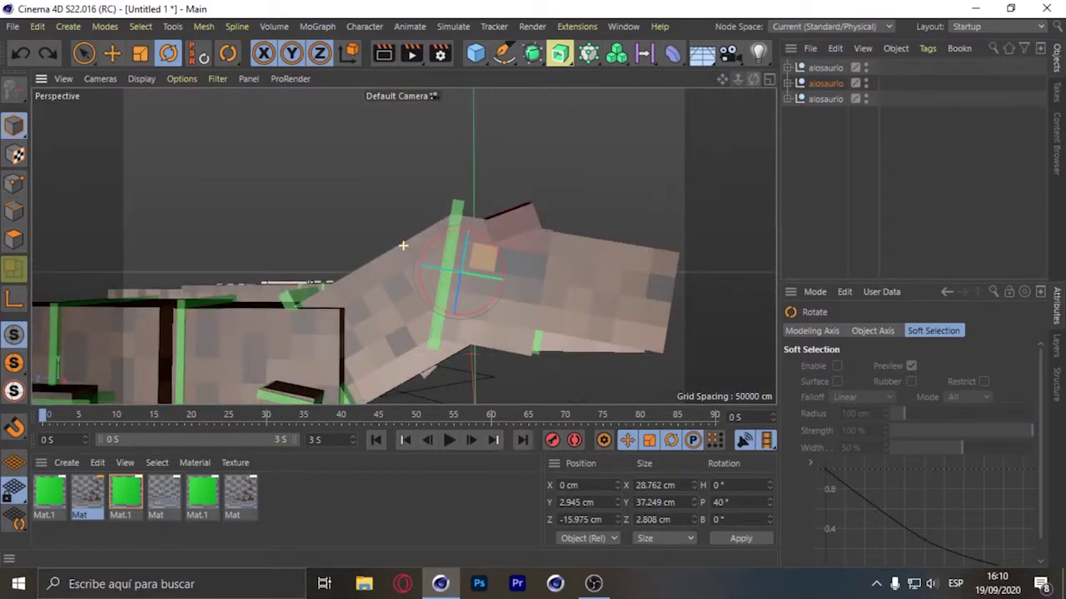
pyautogui.moveTo(730, 94); pyautogui.dragTo(726, 92)
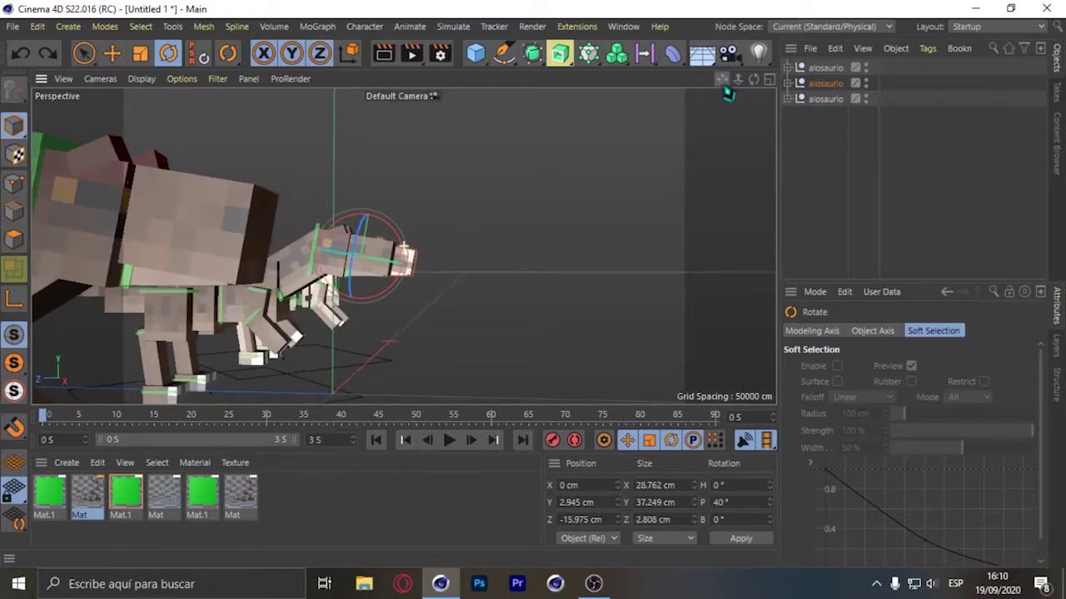
pyautogui.moveTo(217, 261)
pyautogui.keyDown('alt'); pyautogui.mouseDown()
pyautogui.moveTo(352, 285)
pyautogui.moveTo(307, 219)
pyautogui.moveTo(321, 257)
pyautogui.moveTo(375, 254)
pyautogui.mouseUp(); pyautogui.keyUp('alt')
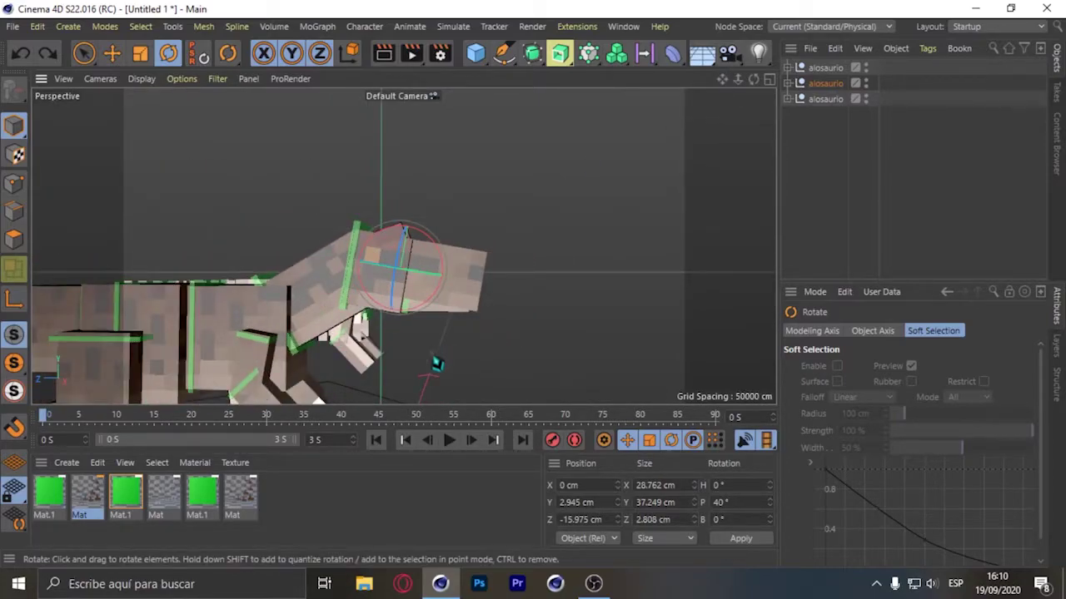
pyautogui.scroll(4, 521, 258)
pyautogui.scroll(-2, 320, 275)
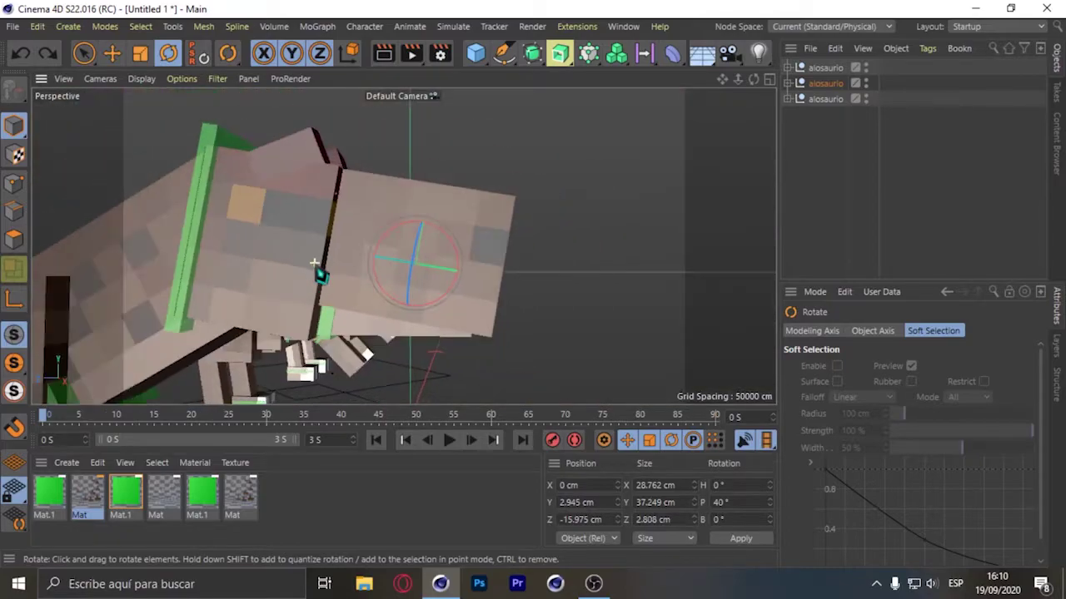
pyautogui.scroll(-2, 237, 300)
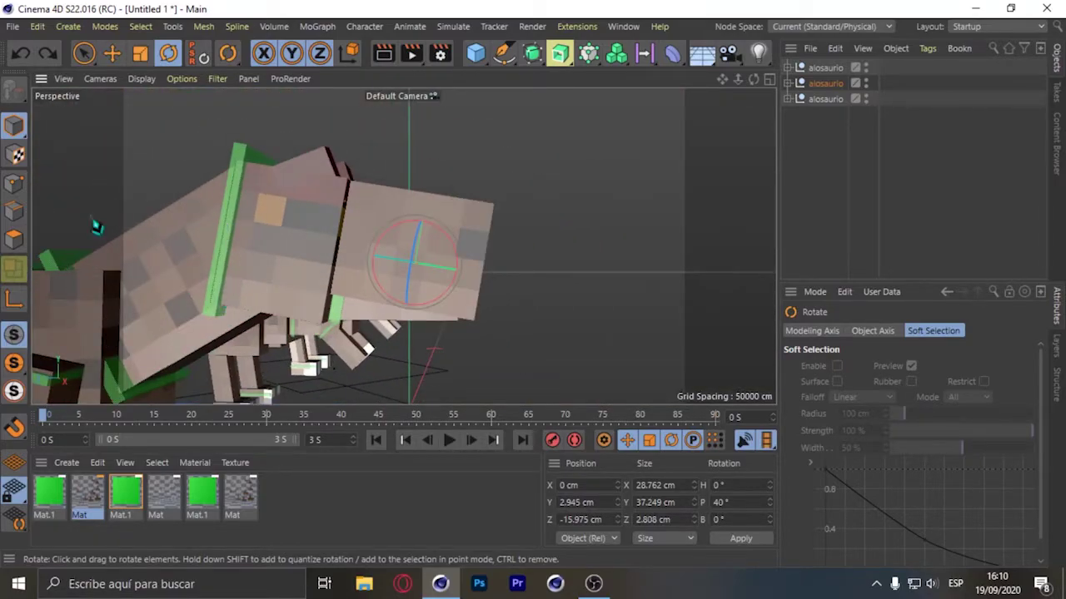
pyautogui.scroll(-2, 319, 269)
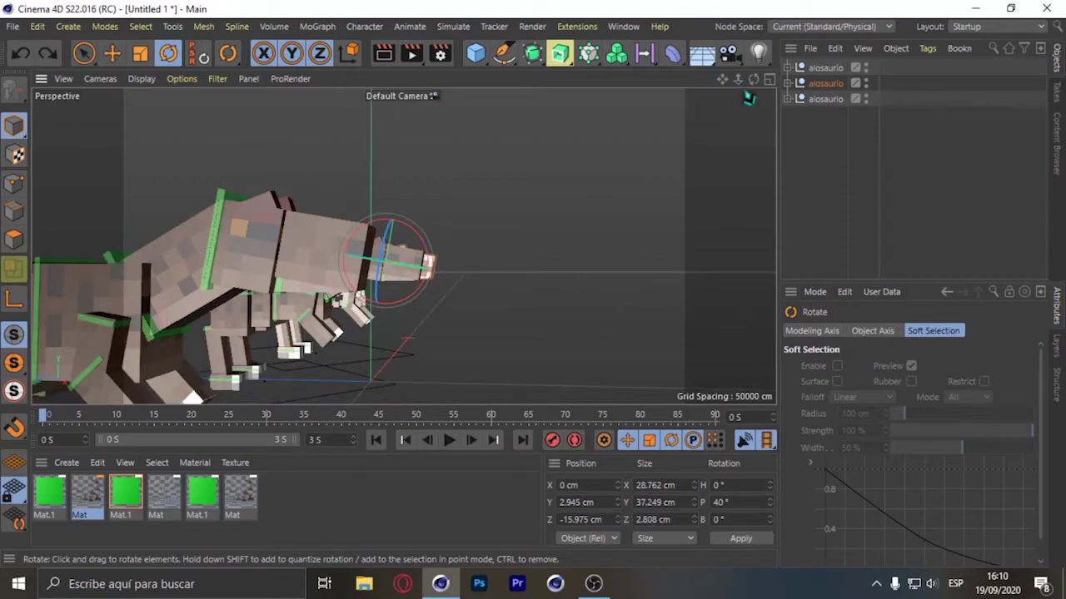
pyautogui.moveTo(753, 79); pyautogui.dragTo(730, 96)
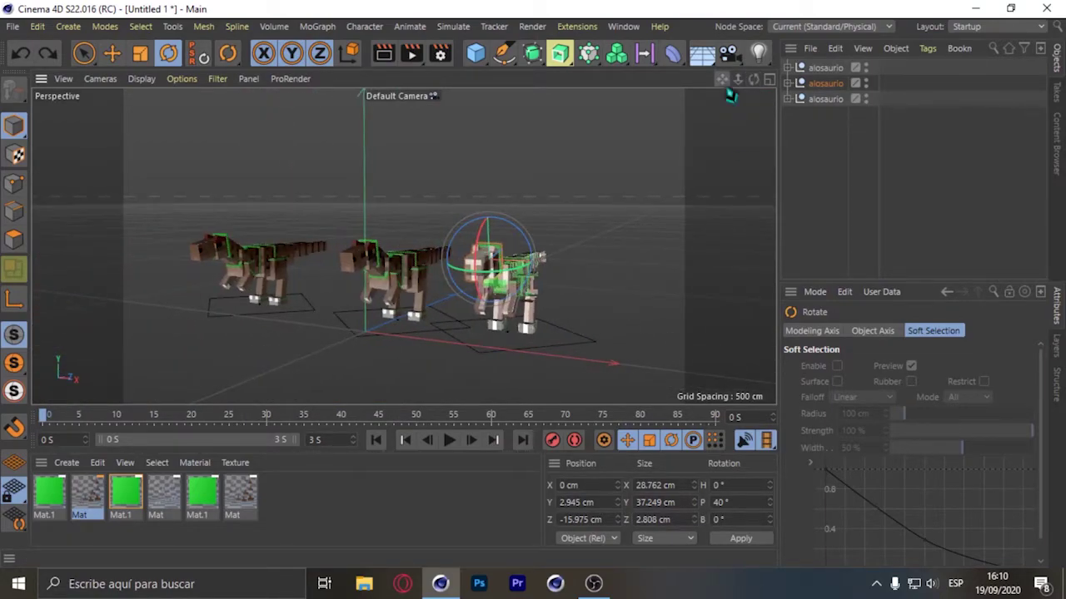